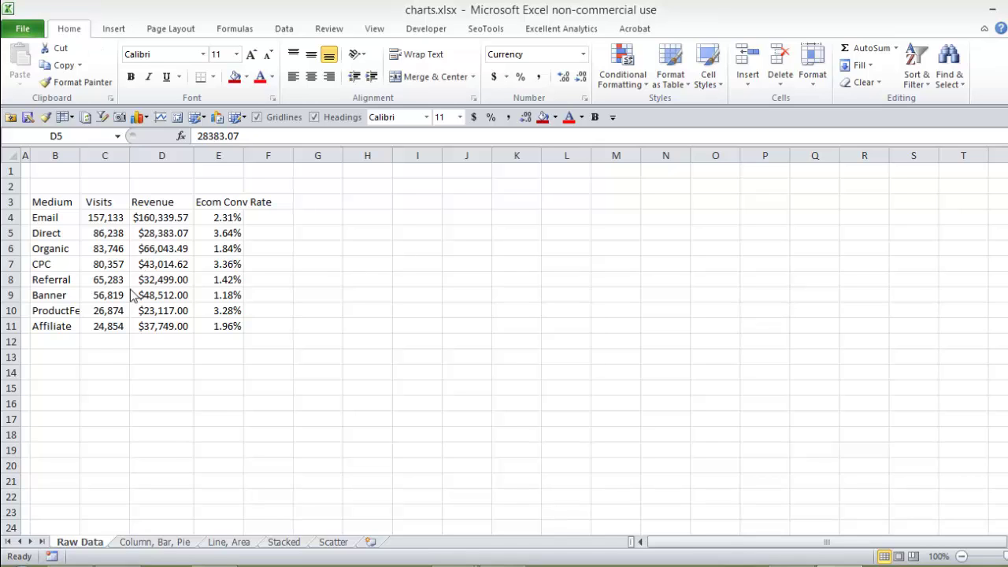
# Format the data on the "Column, Bar, Pie" sheet as a table using the custom red table style.
pyautogui.click(144, 543)
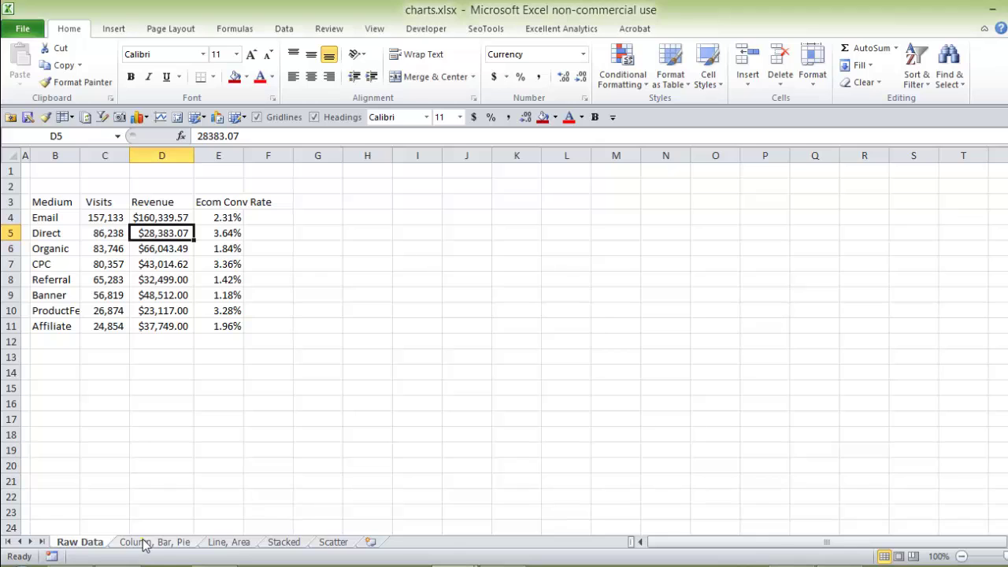
pyautogui.click(146, 543)
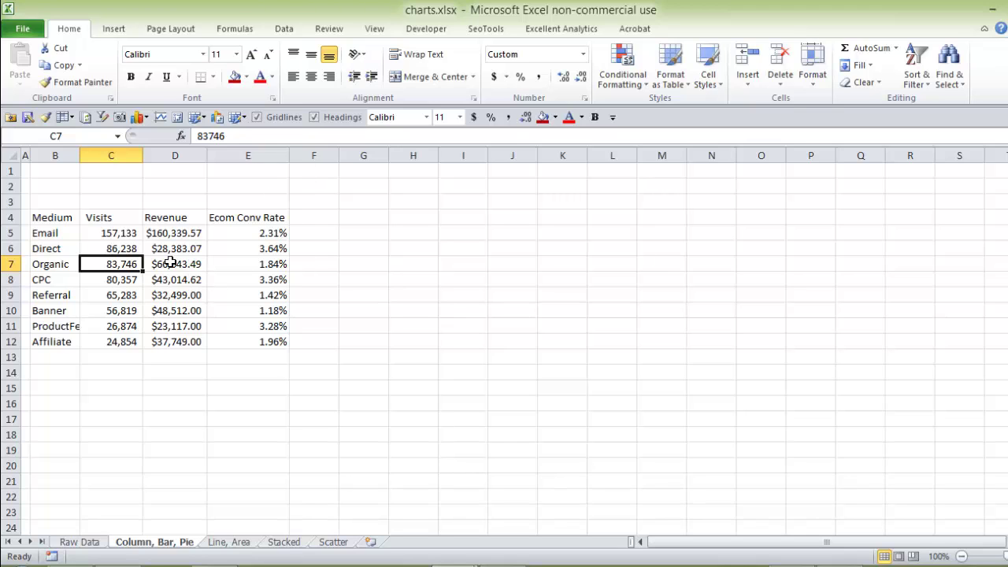
pyautogui.click(668, 72)
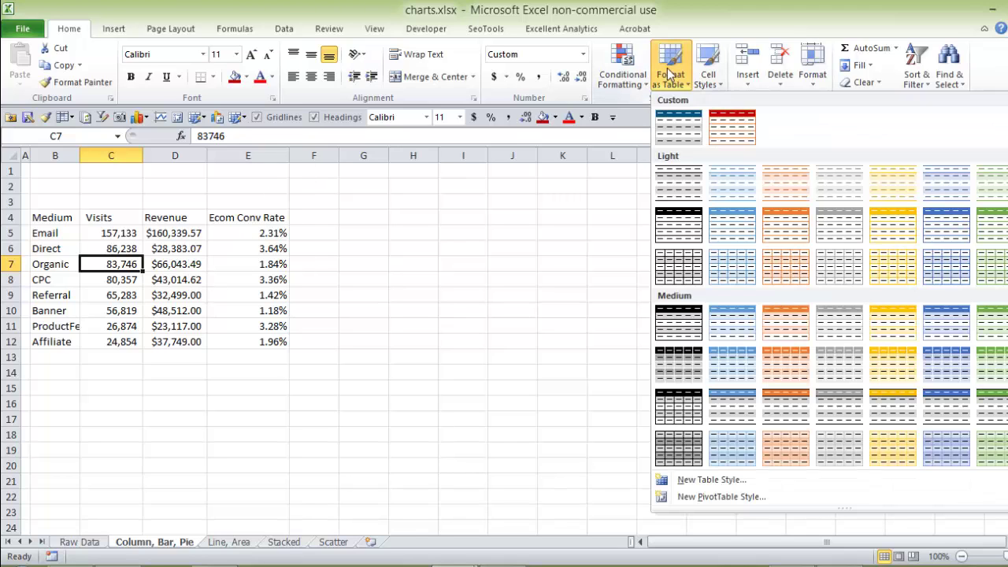
pyautogui.click(740, 130)
pyautogui.click(670, 282)
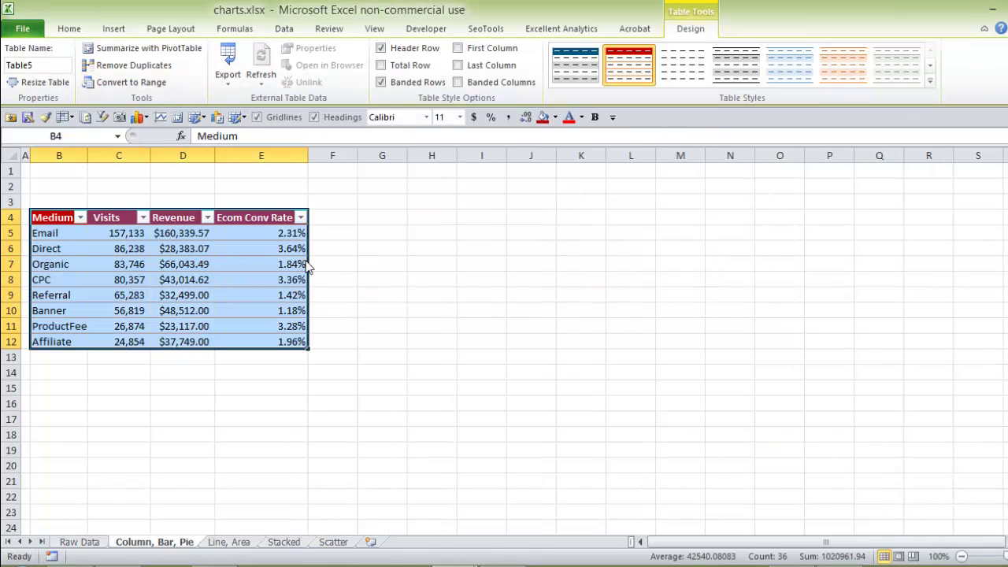
# Hide the worksheet gridlines on the "Column, Bar, Pie" sheet and deselect the table.
pyautogui.click(376, 29)
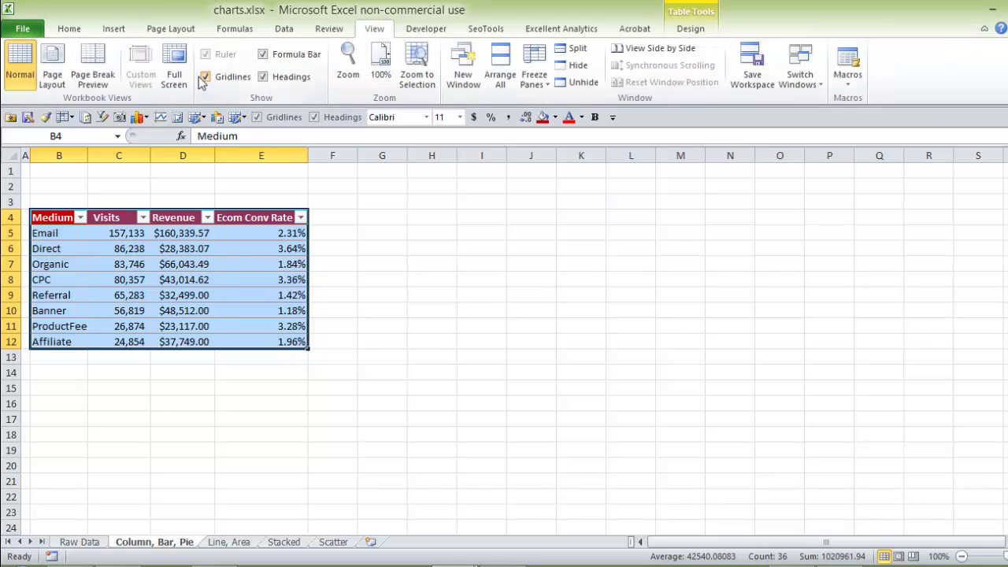
pyautogui.click(206, 76)
pyautogui.click(571, 341)
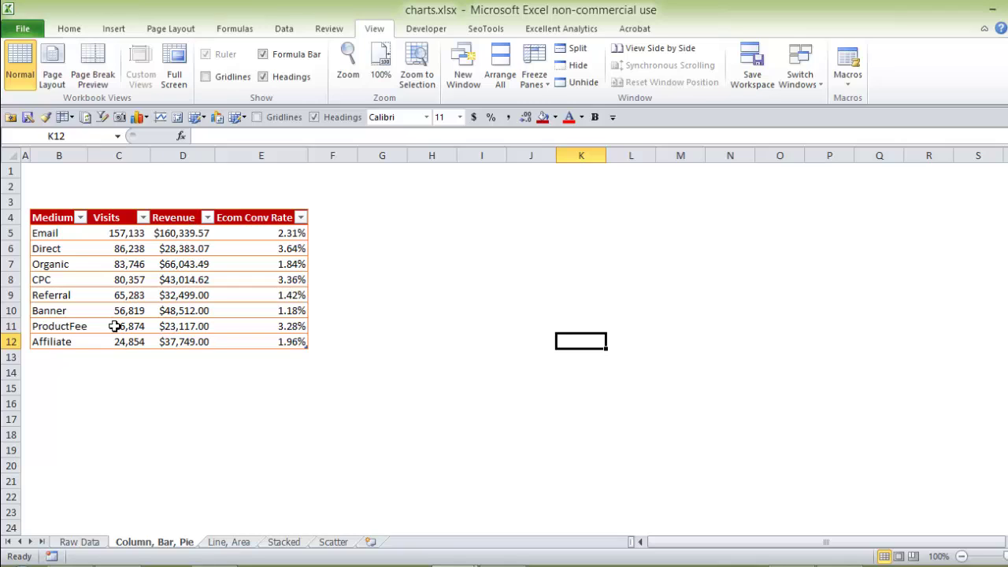
# Insert a clustered column chart from the whole table, positioned beside the table and enlarged.
pyautogui.click(187, 277)
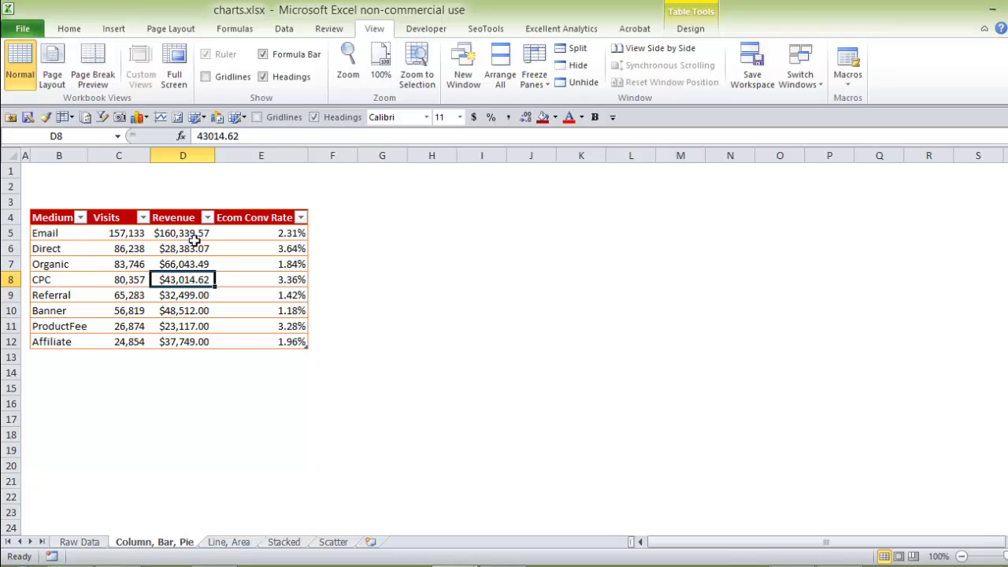
pyautogui.click(113, 29)
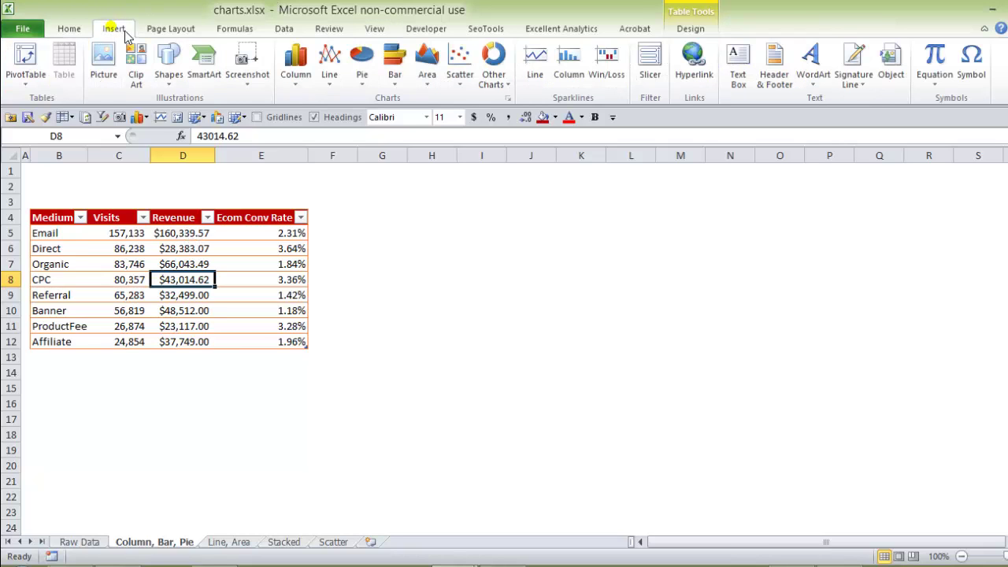
pyautogui.click(296, 67)
pyautogui.click(168, 267)
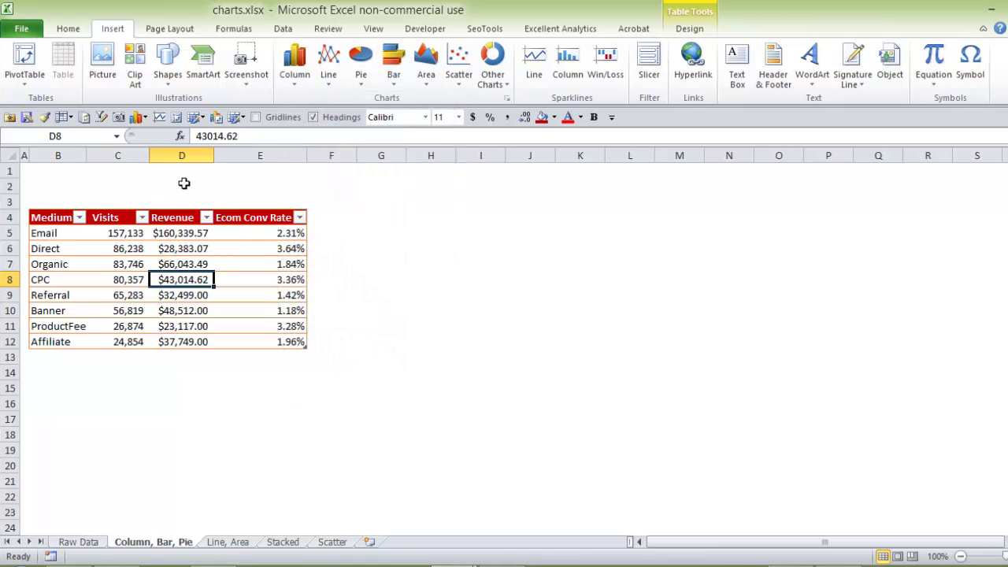
pyautogui.click(301, 83)
pyautogui.click(300, 128)
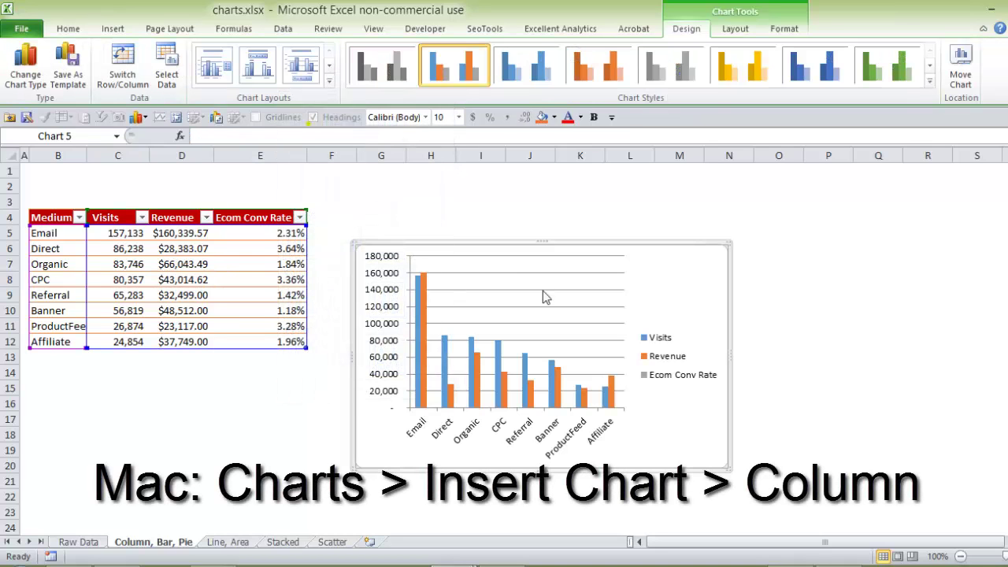
pyautogui.moveTo(527, 231); pyautogui.dragTo(524, 182)
pyautogui.moveTo(722, 417); pyautogui.dragTo(866, 458)
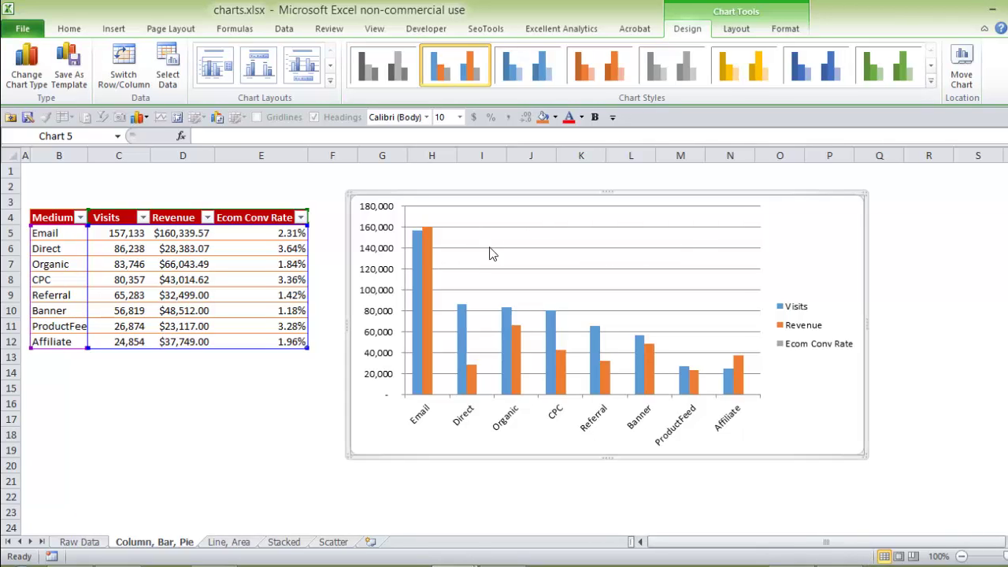
# Shrink the chart's source range to the Visits and Revenue columns, leaving out Ecom Conv Rate.
pyautogui.moveTo(416, 269)
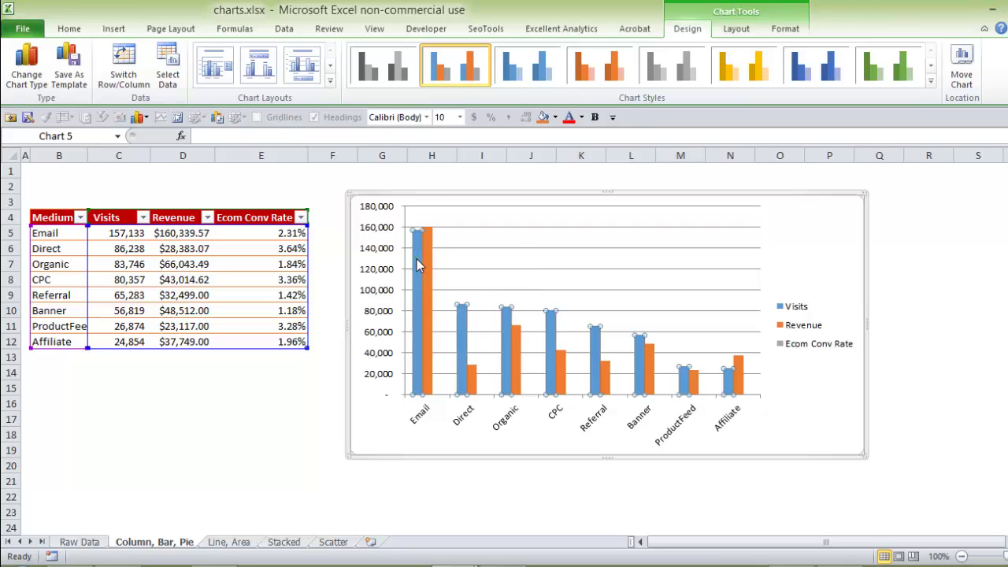
pyautogui.click(417, 268)
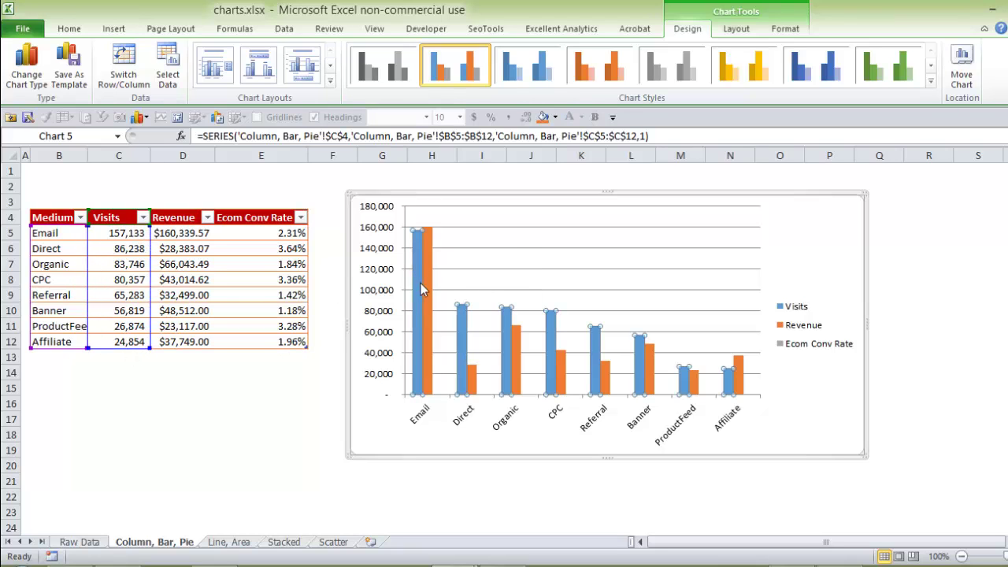
pyautogui.click(430, 258)
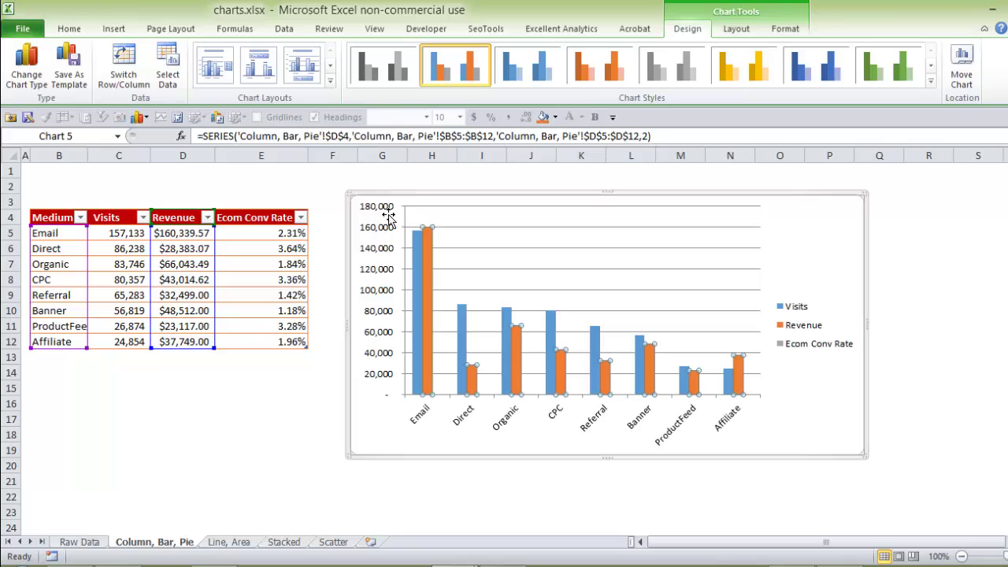
pyautogui.click(386, 191)
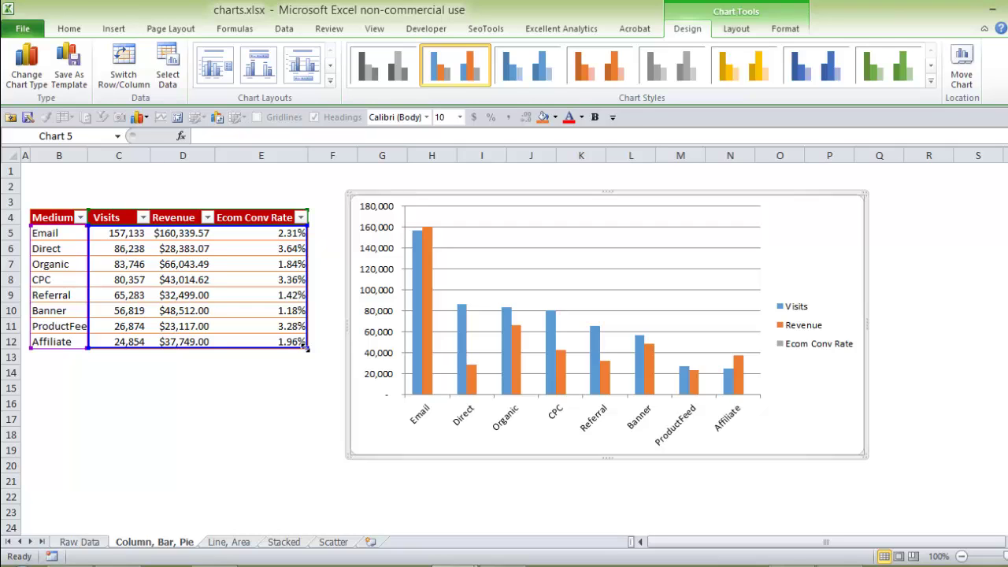
pyautogui.moveTo(307, 347); pyautogui.dragTo(213, 348)
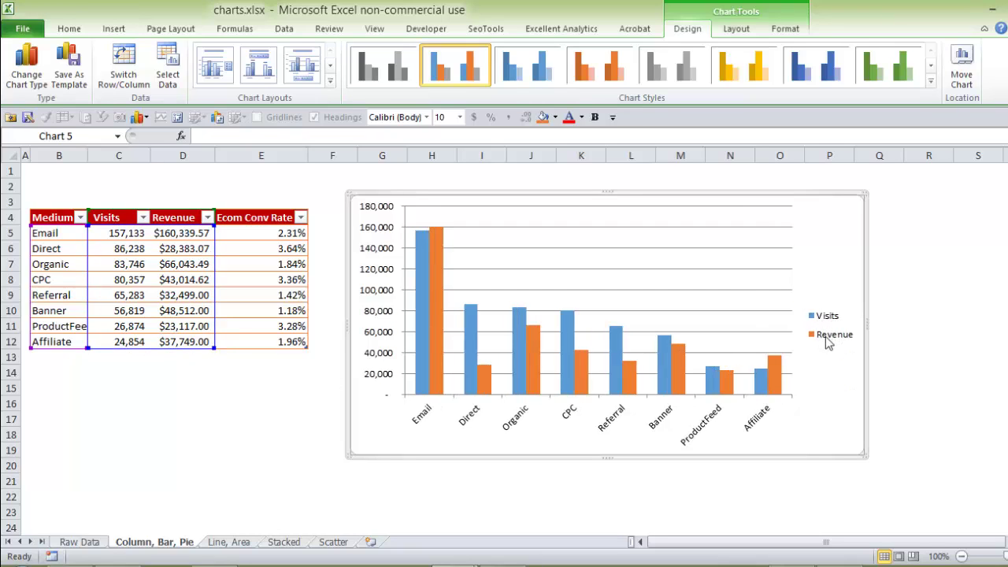
pyautogui.moveTo(214, 347)
pyautogui.mouseDown()
pyautogui.moveTo(308, 347)
pyautogui.moveTo(231, 348)
pyautogui.mouseUp()
# Move the column chart up slightly and enlarge it to reach about column R and row 20.
pyautogui.moveTo(395, 191); pyautogui.dragTo(393, 178)
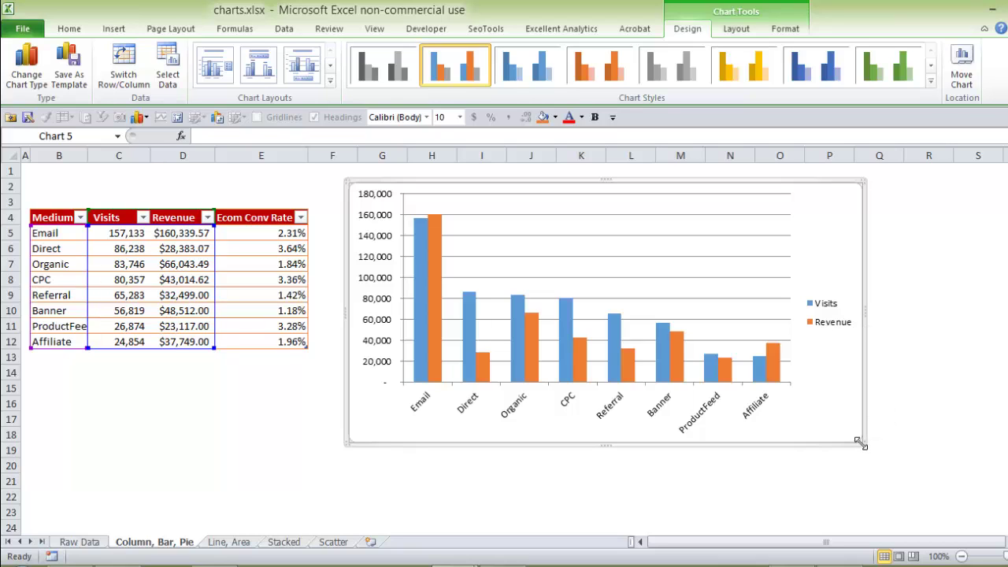
pyautogui.moveTo(861, 443); pyautogui.dragTo(922, 472)
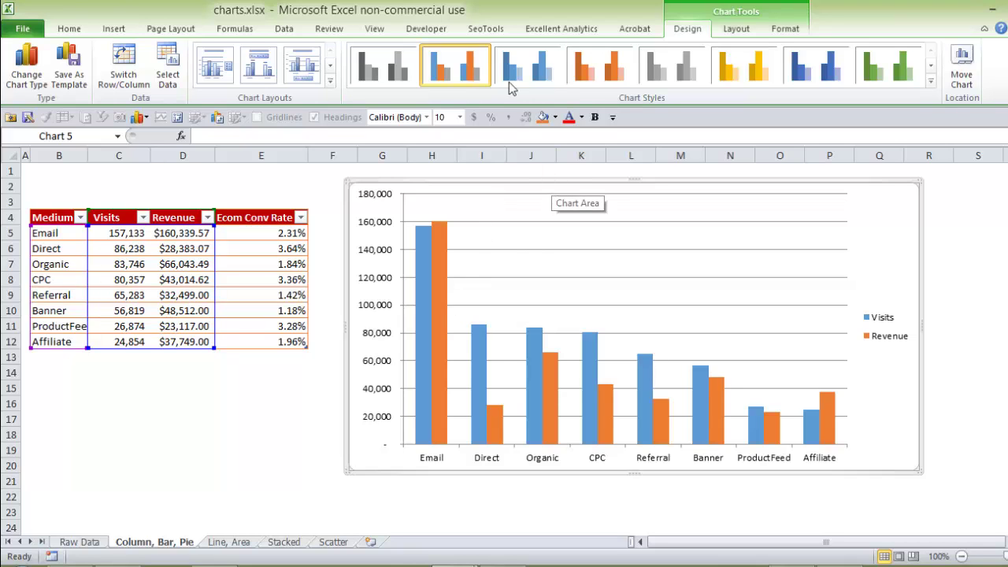
pyautogui.click(931, 79)
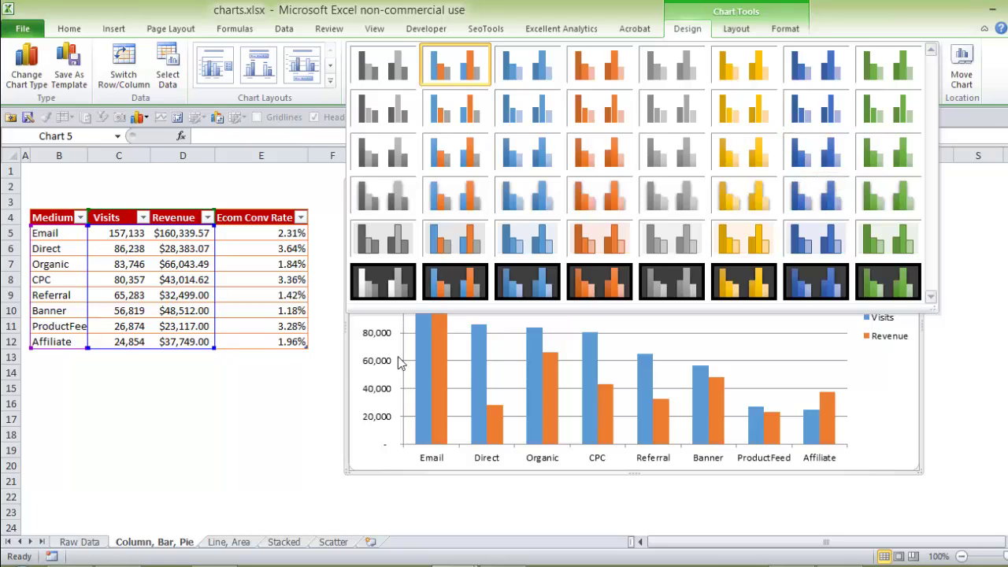
pyautogui.click(419, 362)
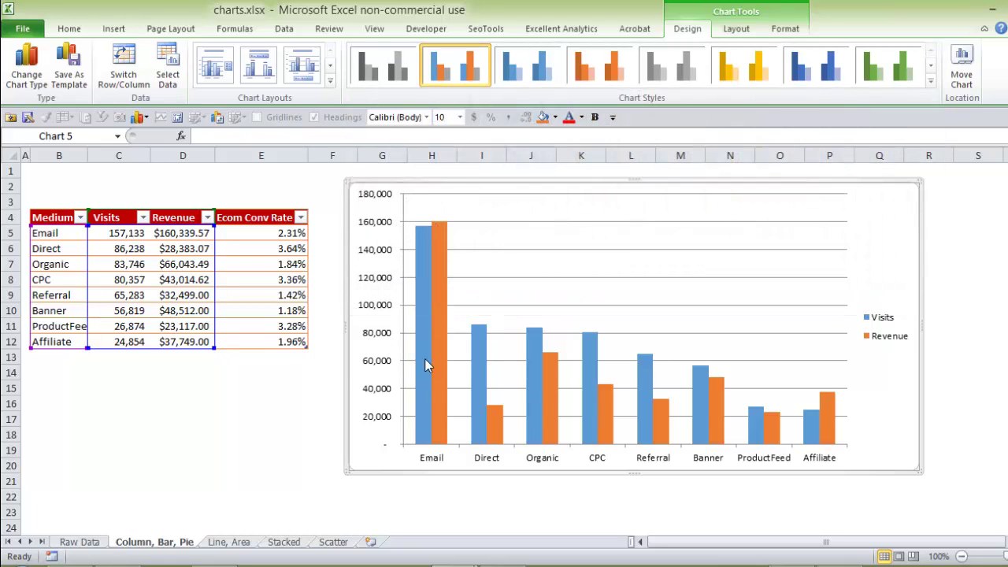
# Fill the chart's Visits series with dark red and its Revenue series with medium grey.
pyautogui.click(425, 360)
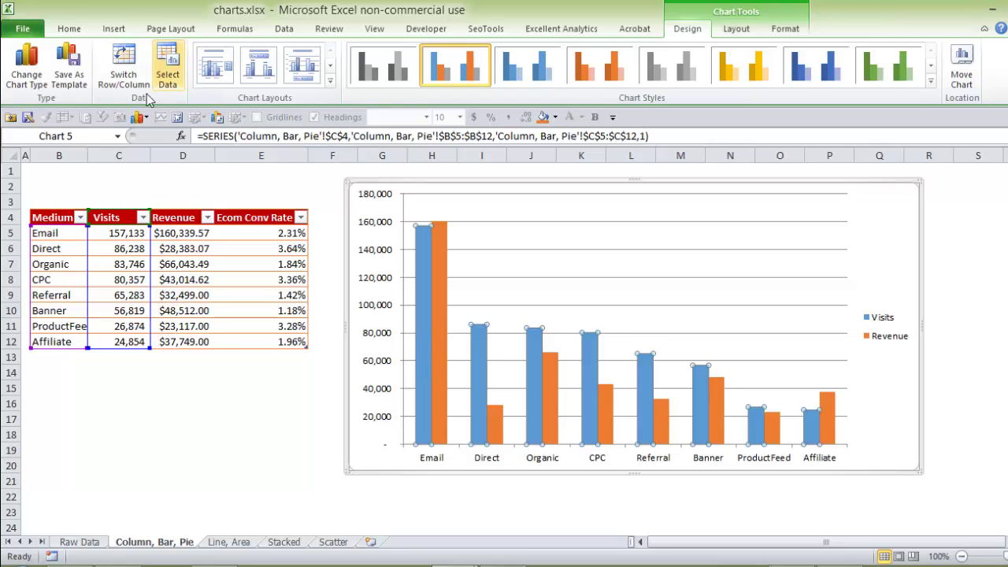
pyautogui.click(68, 29)
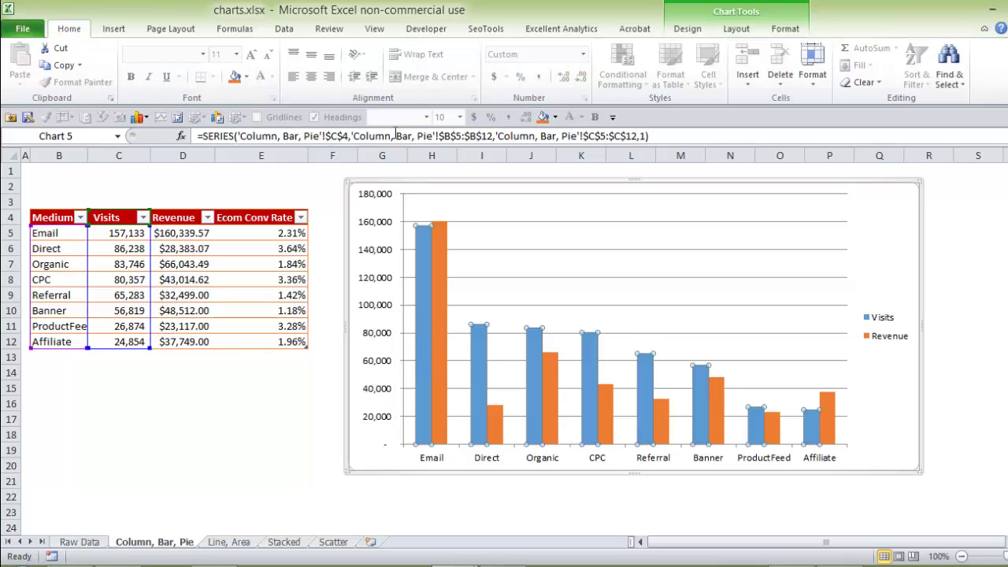
pyautogui.click(555, 117)
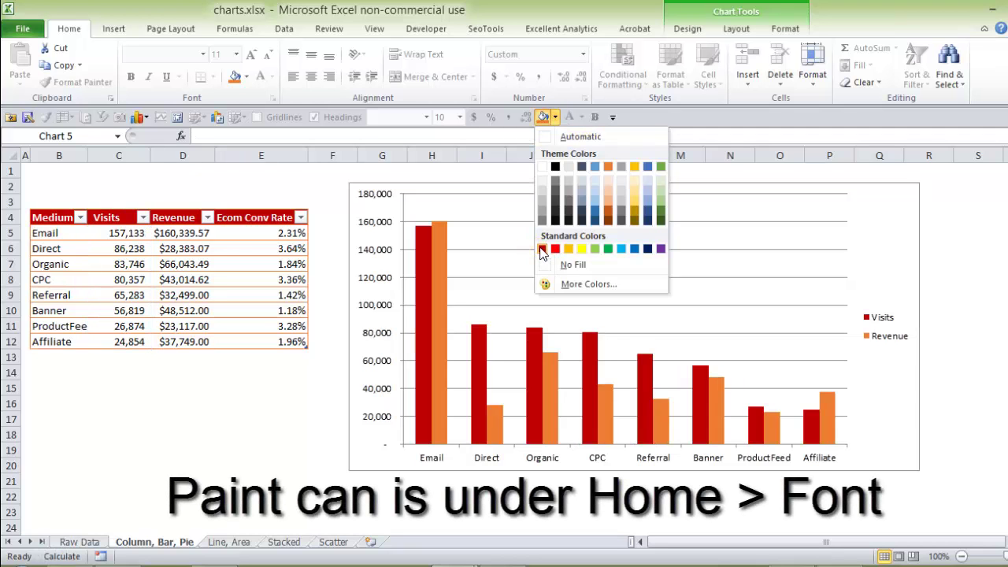
pyautogui.click(543, 249)
pyautogui.click(439, 292)
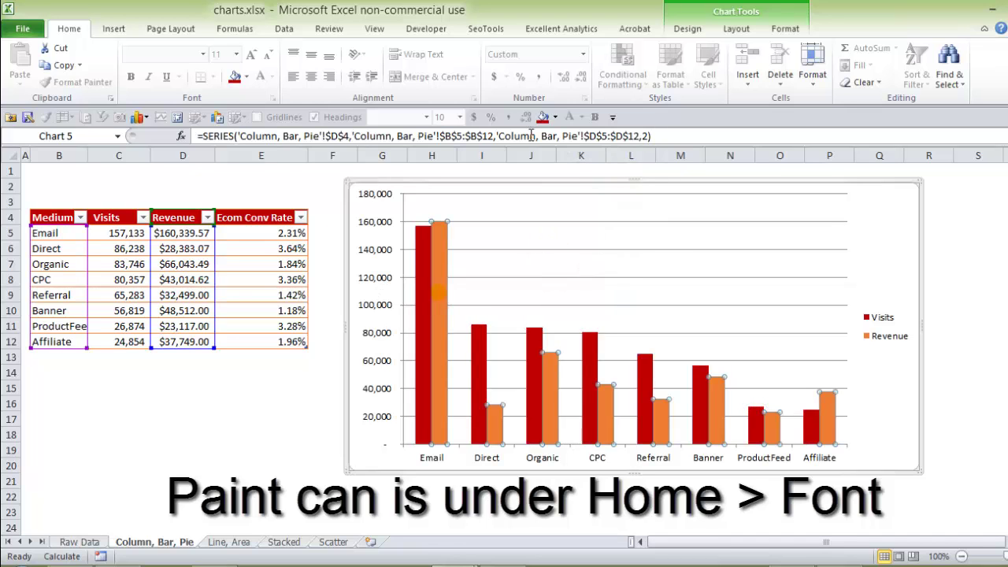
pyautogui.click(556, 117)
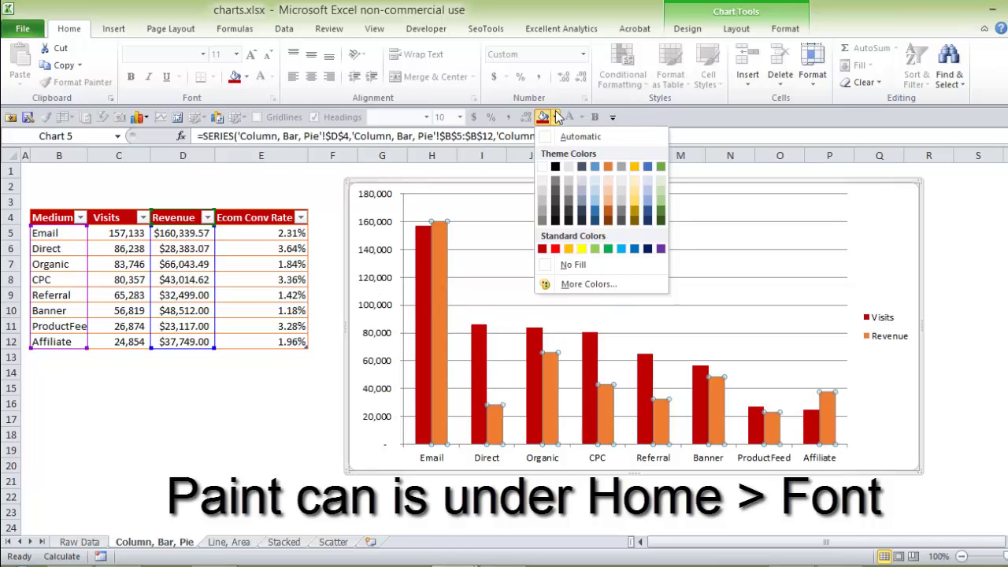
pyautogui.click(543, 211)
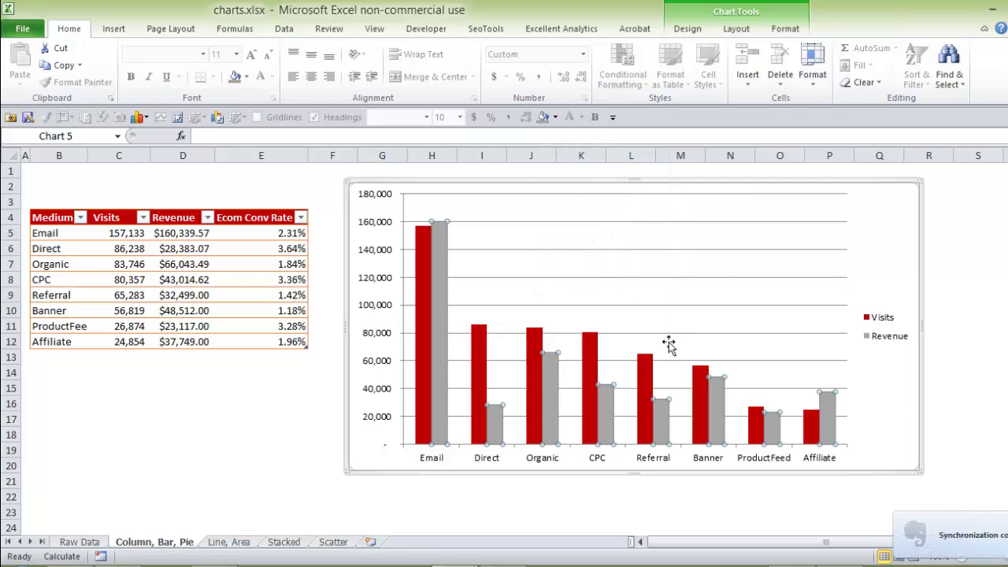
# Delete the column chart's major horizontal gridlines and undo the deletion.
pyautogui.click(731, 306)
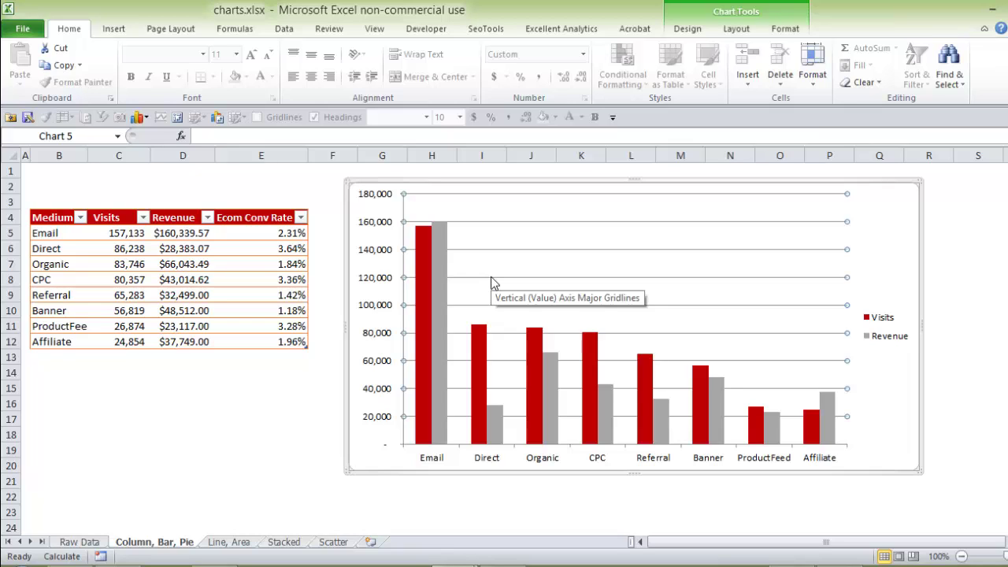
pyautogui.press('Delete')
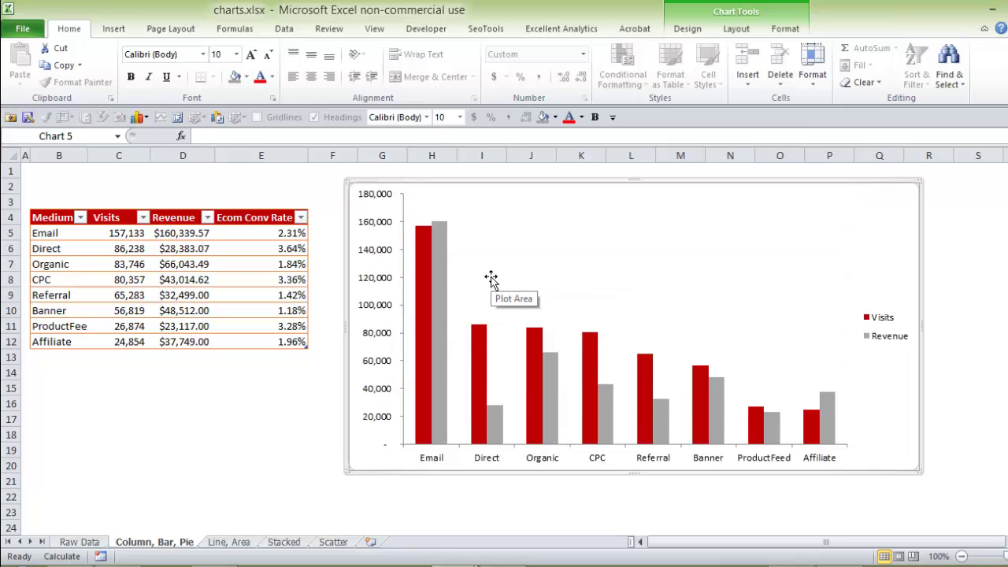
pyautogui.hotkey('ctrl', 'z')
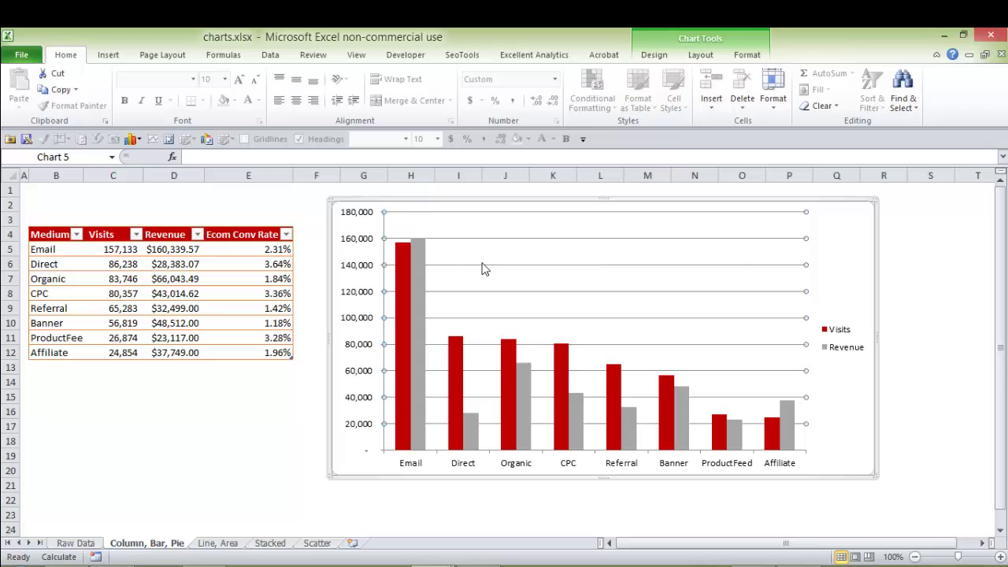
# Format the chart's major gridlines as solid lines in a light grey theme color.
pyautogui.doubleClick(508, 251)
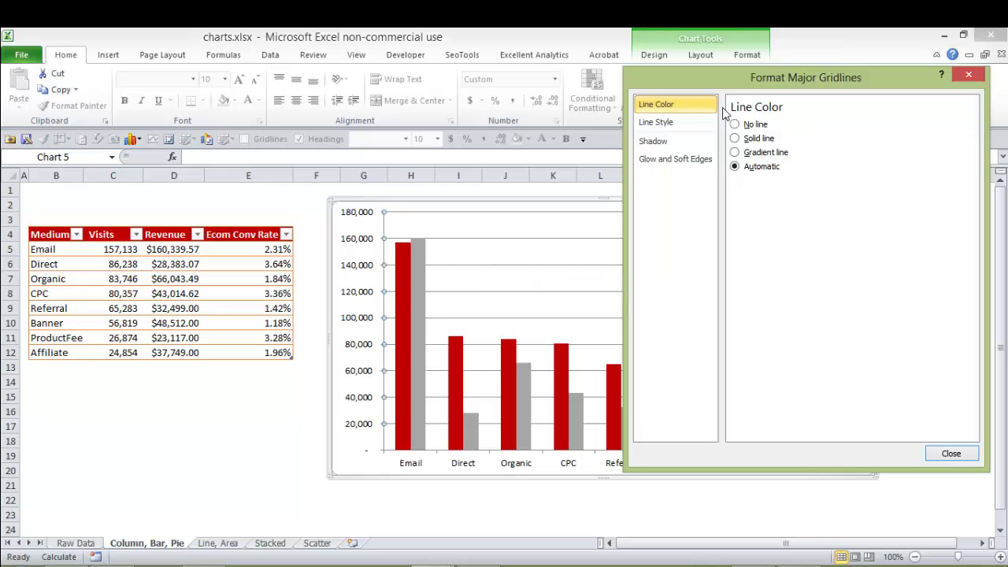
pyautogui.click(736, 139)
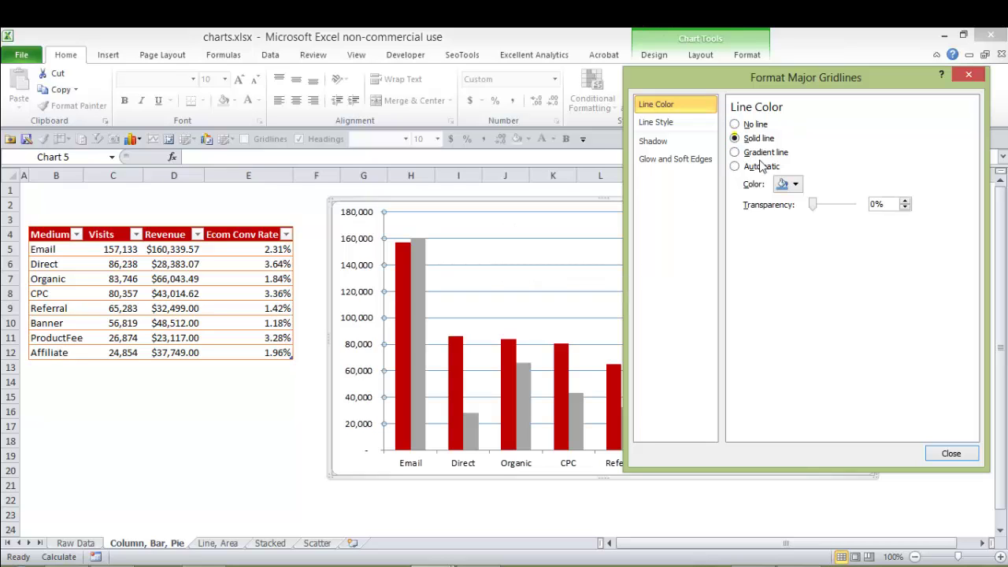
pyautogui.click(795, 185)
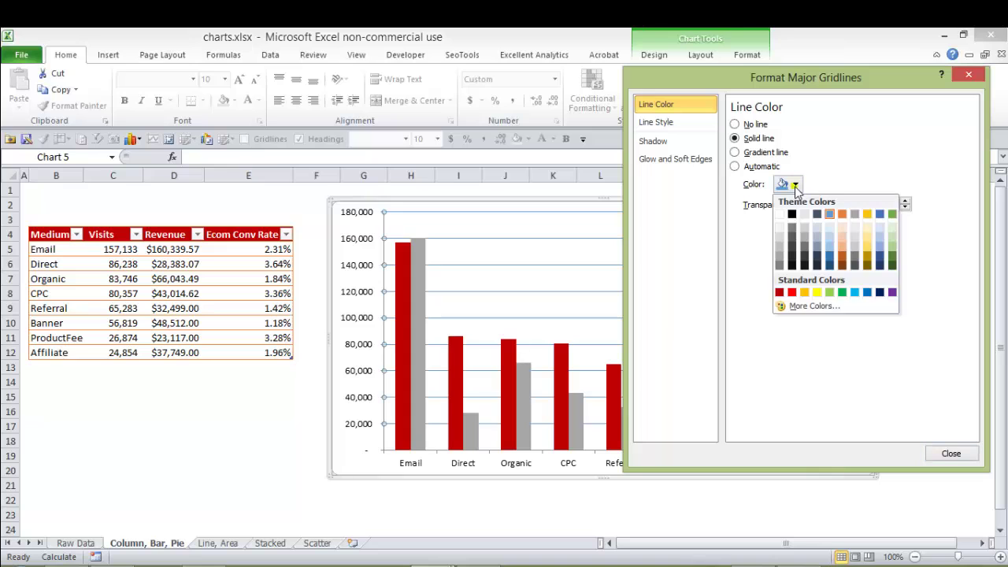
pyautogui.click(782, 238)
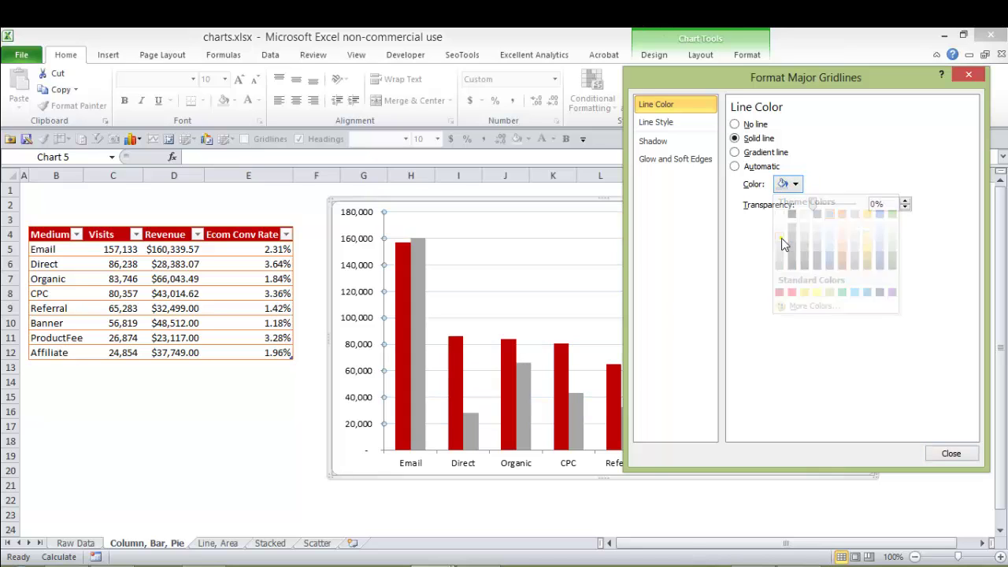
pyautogui.click(951, 455)
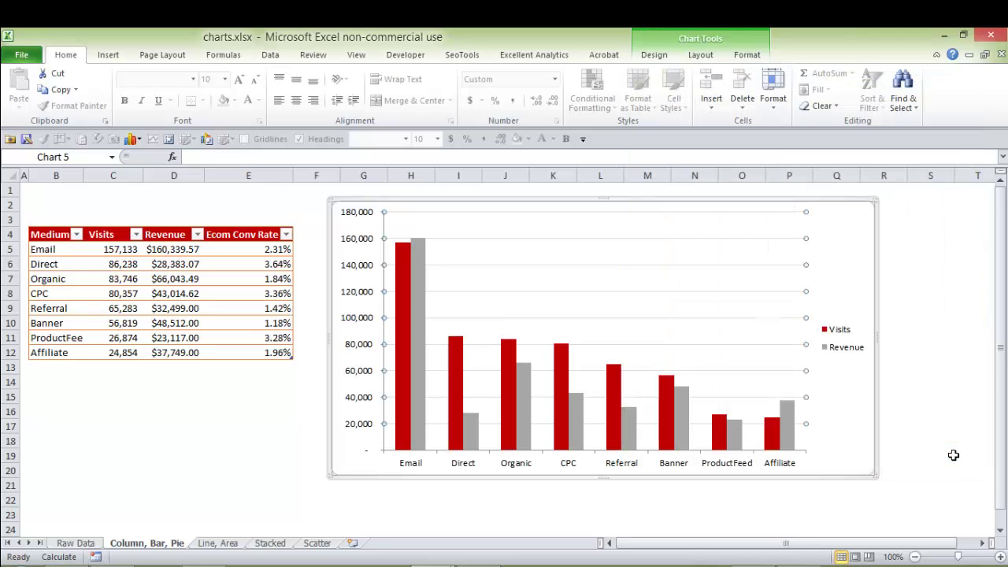
# Examine the series and fill formatting options of the chart's Visits series without changing them.
pyautogui.click(561, 396)
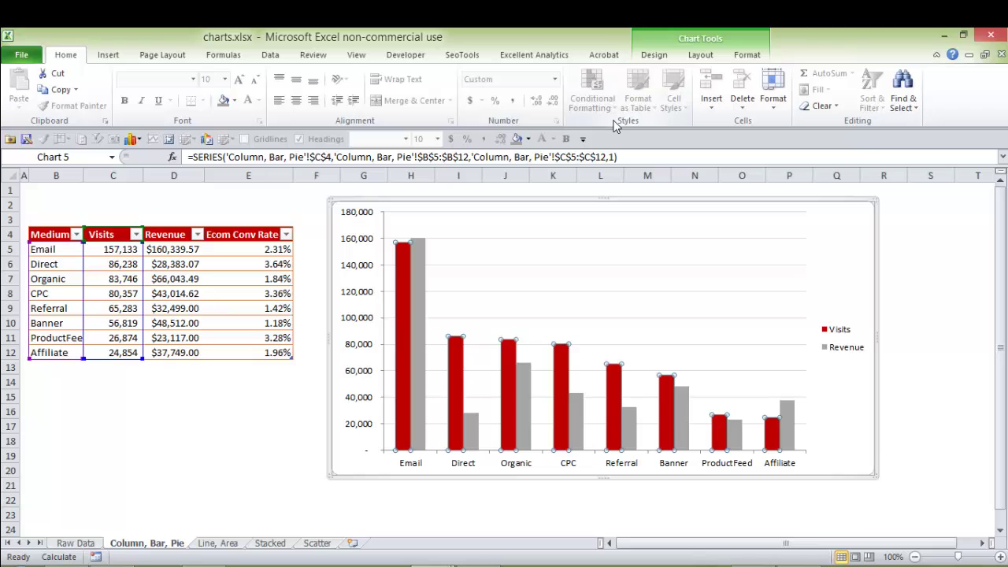
pyautogui.hotkey('ctrl', '1')
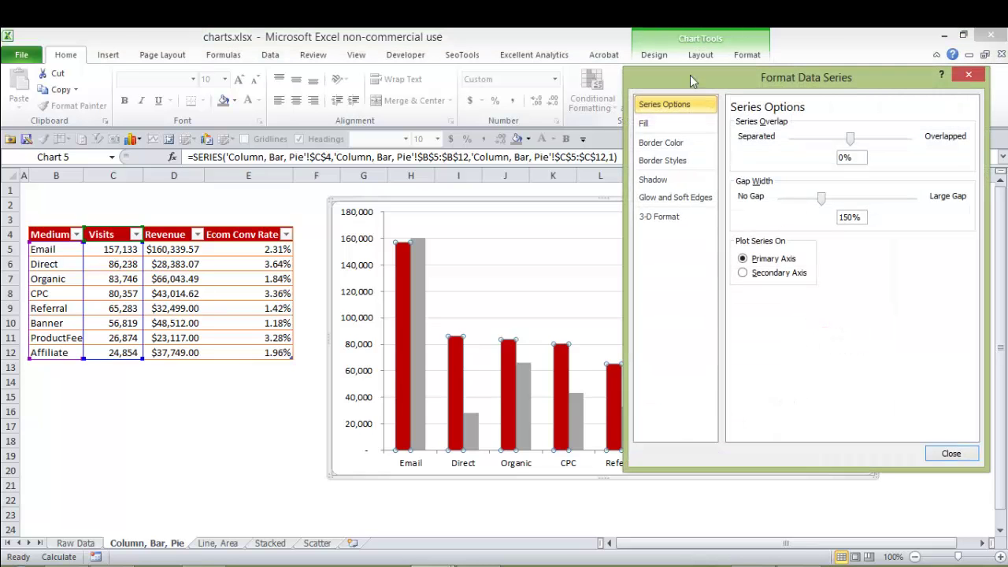
pyautogui.click(659, 126)
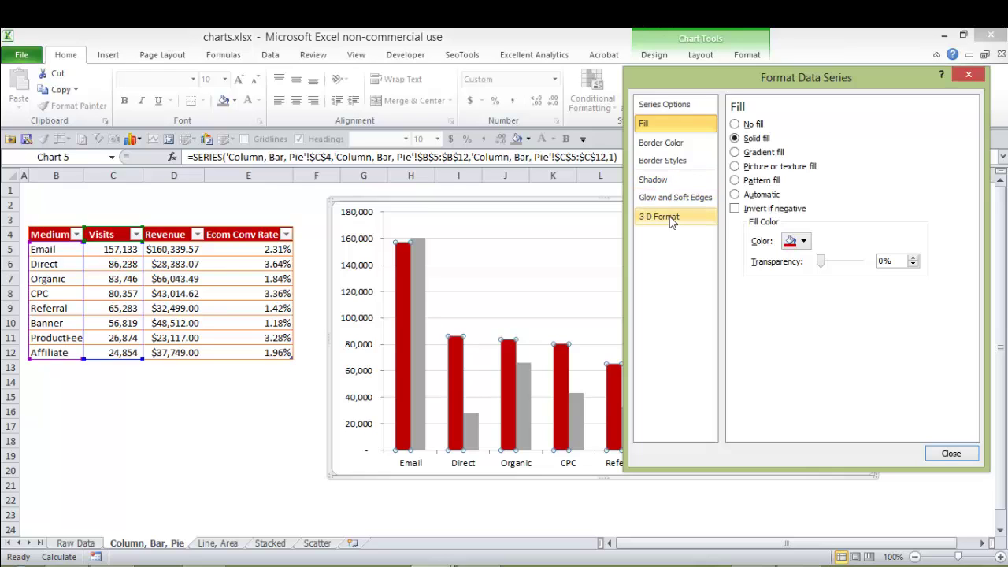
pyautogui.click(953, 456)
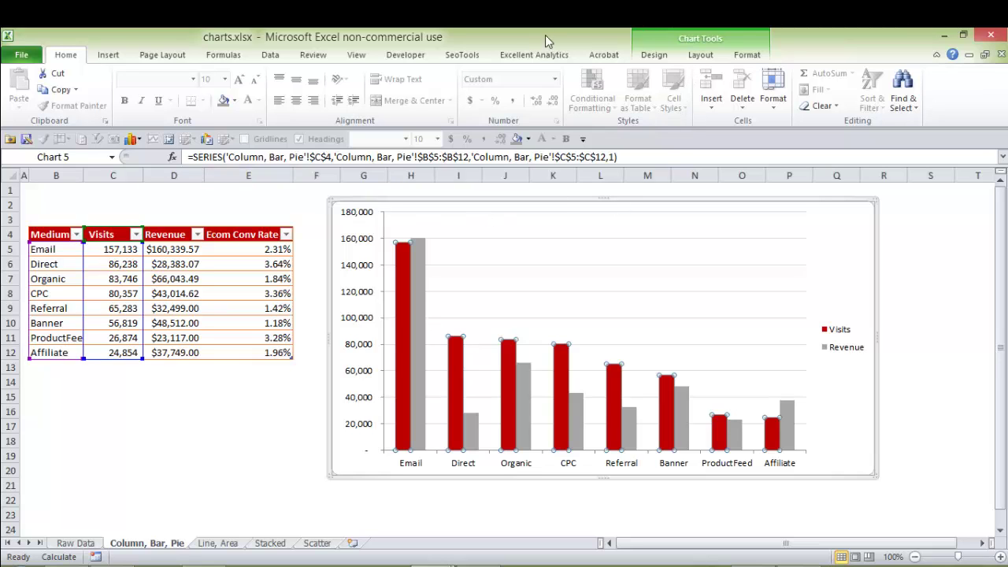
# Move the column chart slightly down and to the left so its upper edge sits near row 3.
pyautogui.click(649, 55)
pyautogui.moveTo(410, 200); pyautogui.dragTo(400, 210)
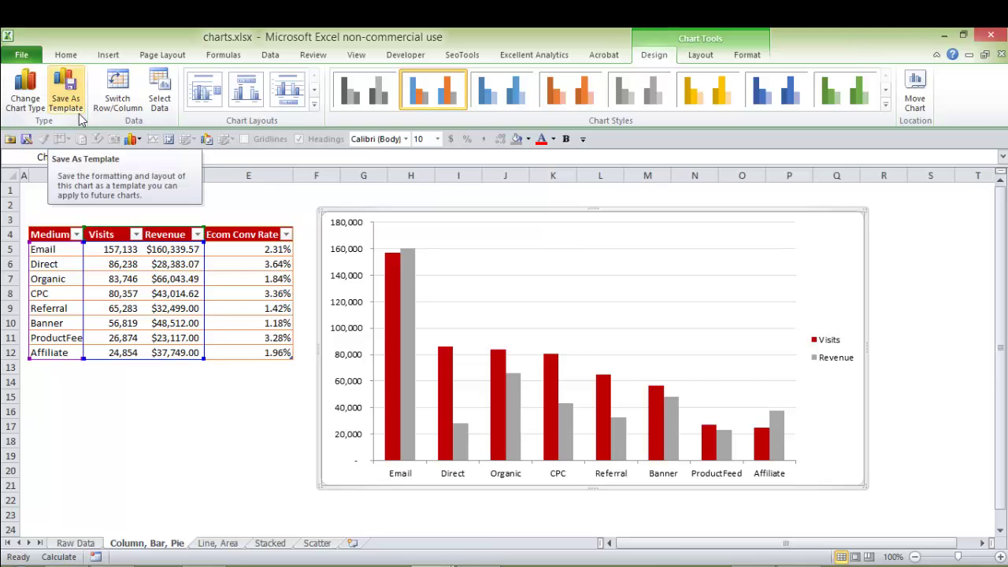
# Switch the chart's rows and columns, and switch them back so the mediums stay on the horizontal axis.
pyautogui.click(130, 82)
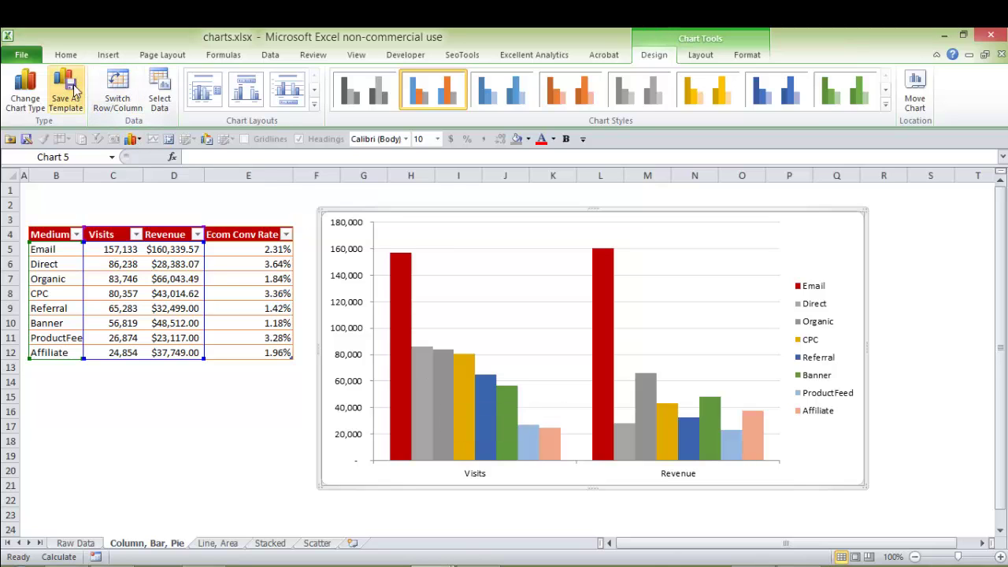
pyautogui.click(133, 96)
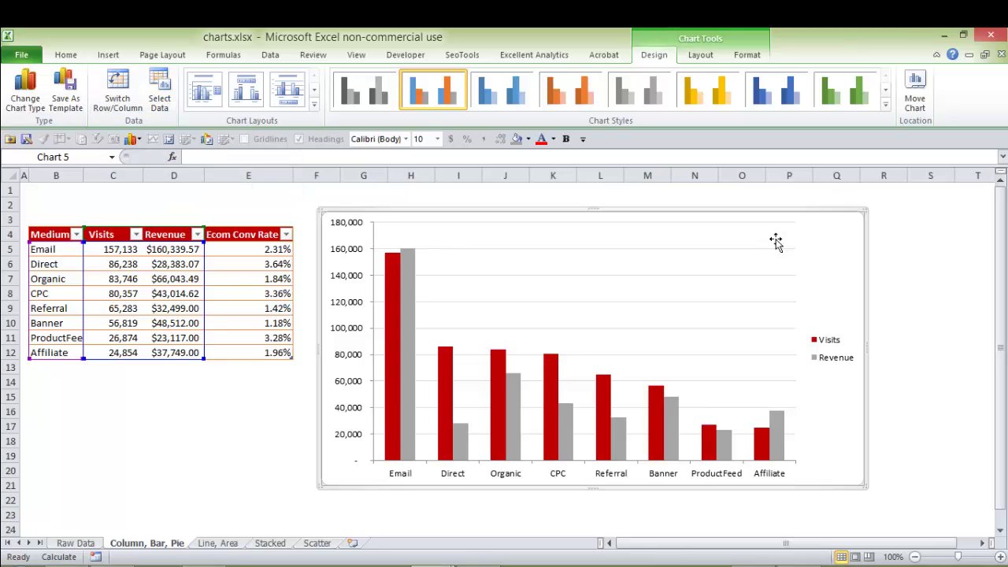
pyautogui.rightClick(825, 241)
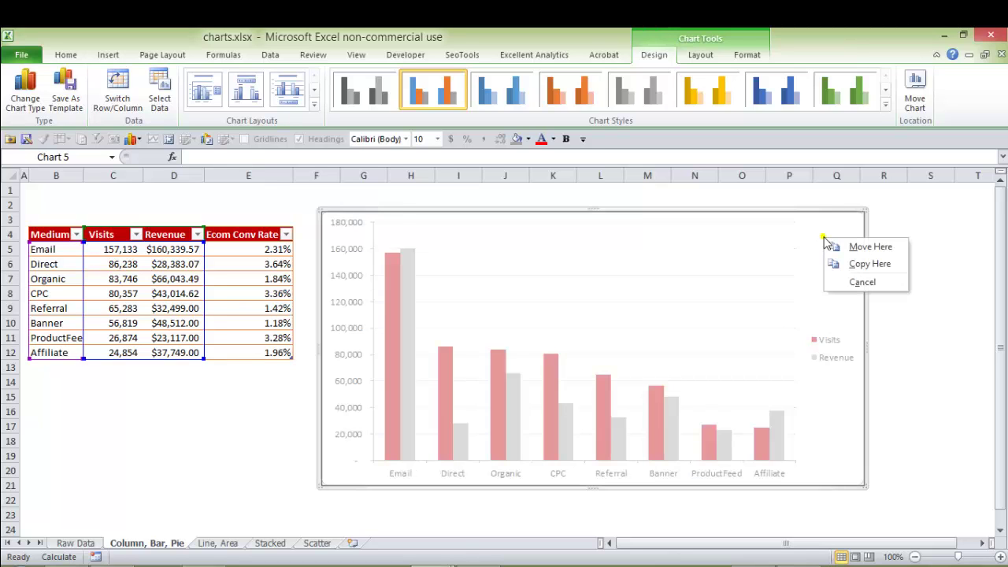
pyautogui.press('Escape')
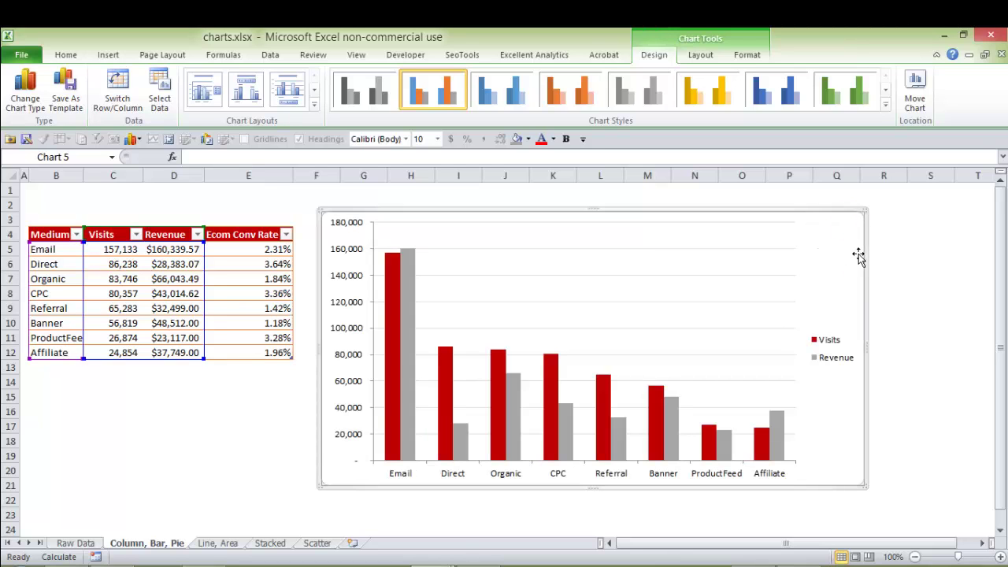
pyautogui.rightClick(805, 251)
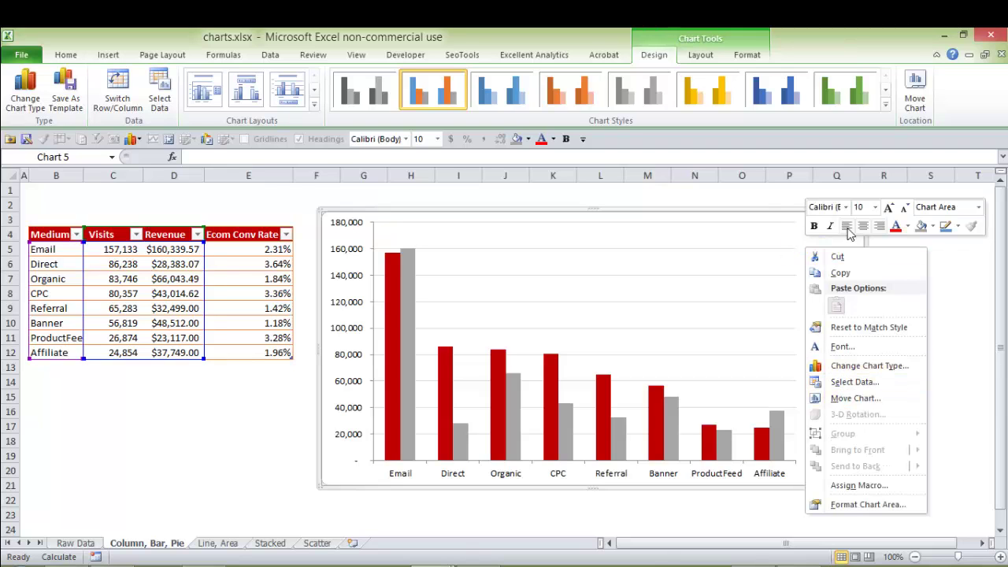
pyautogui.click(765, 208)
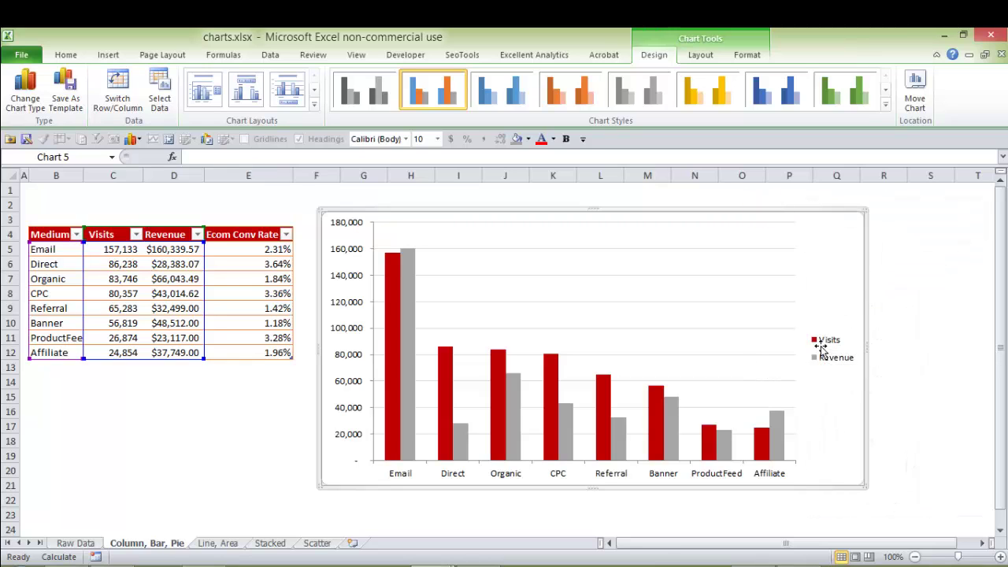
# Position the chart's legend at the top without overlapping the chart and set its font size to 12.
pyautogui.click(823, 347)
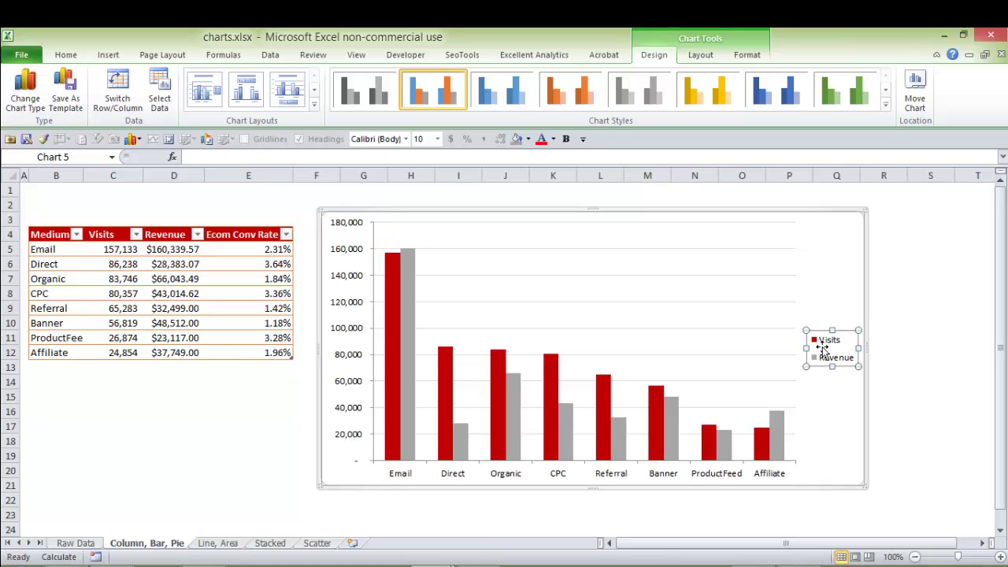
pyautogui.doubleClick(822, 347)
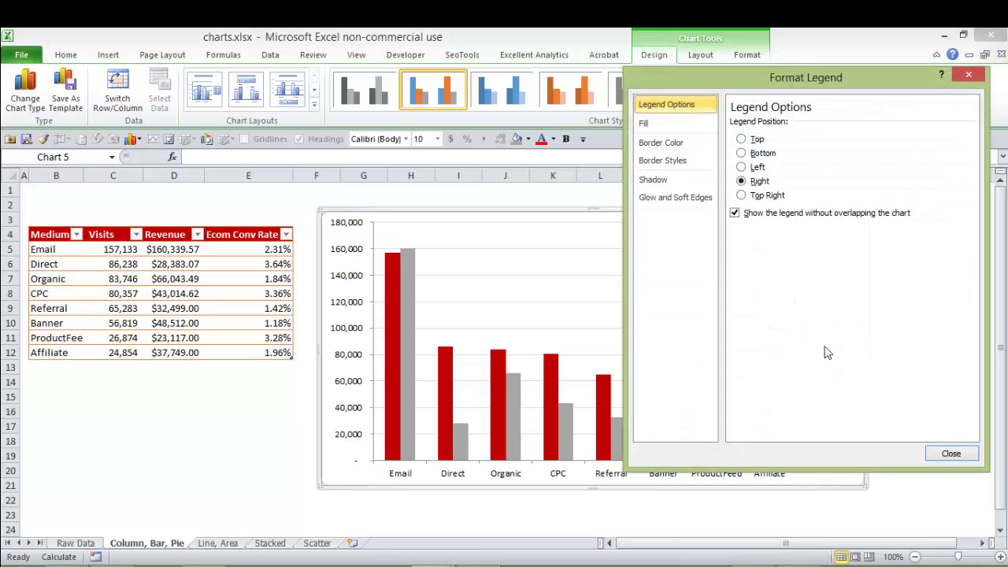
pyautogui.click(742, 139)
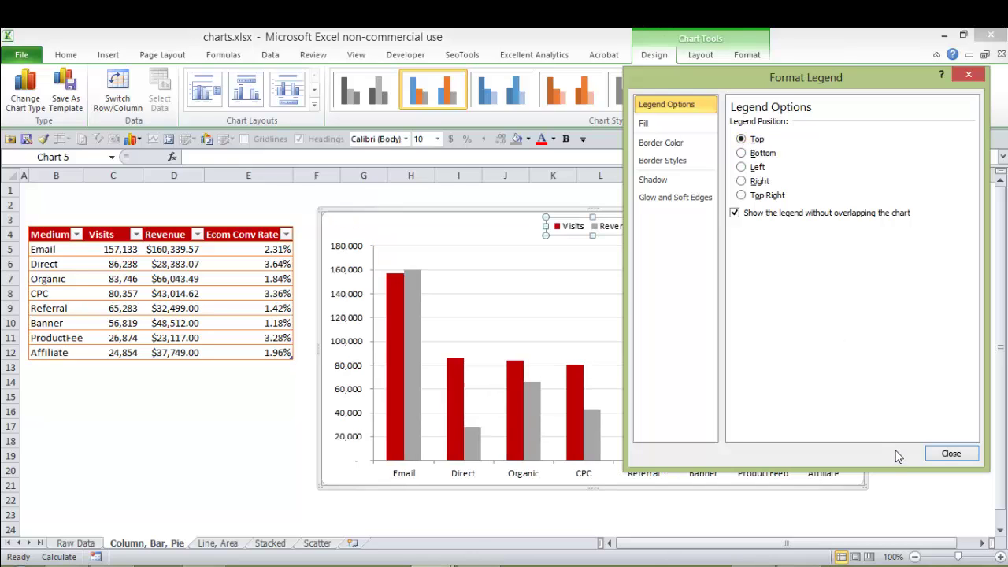
pyautogui.click(951, 454)
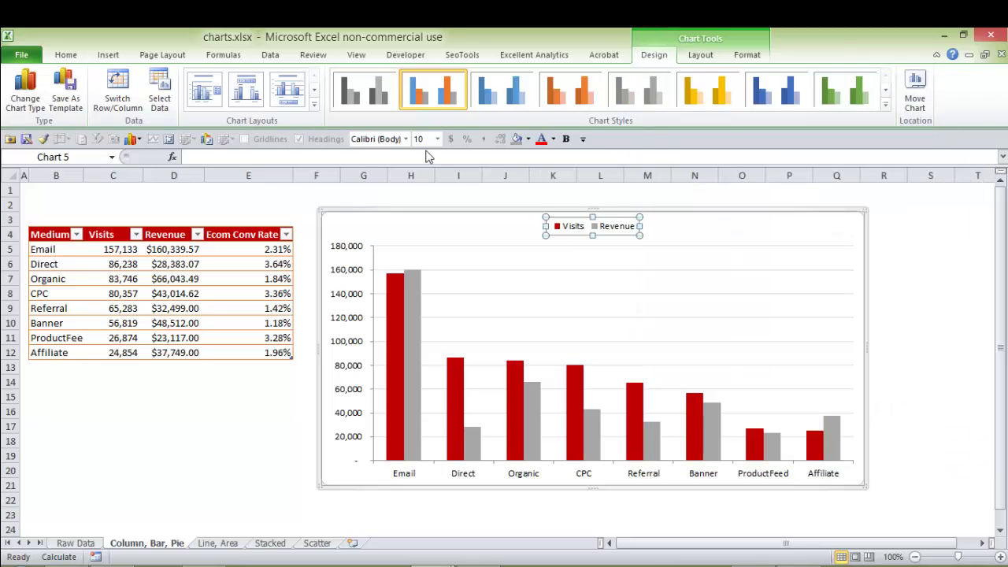
pyautogui.click(438, 139)
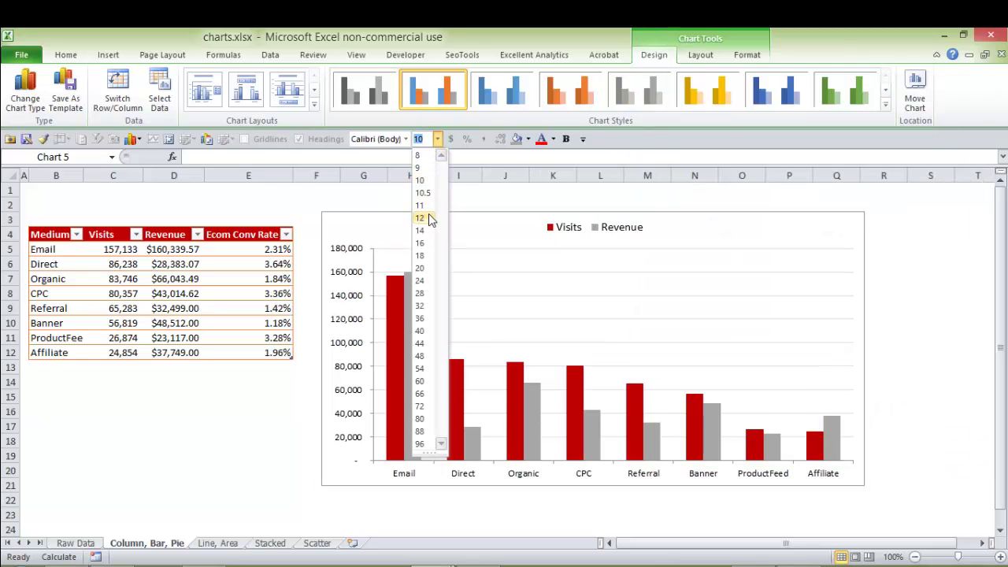
pyautogui.click(428, 217)
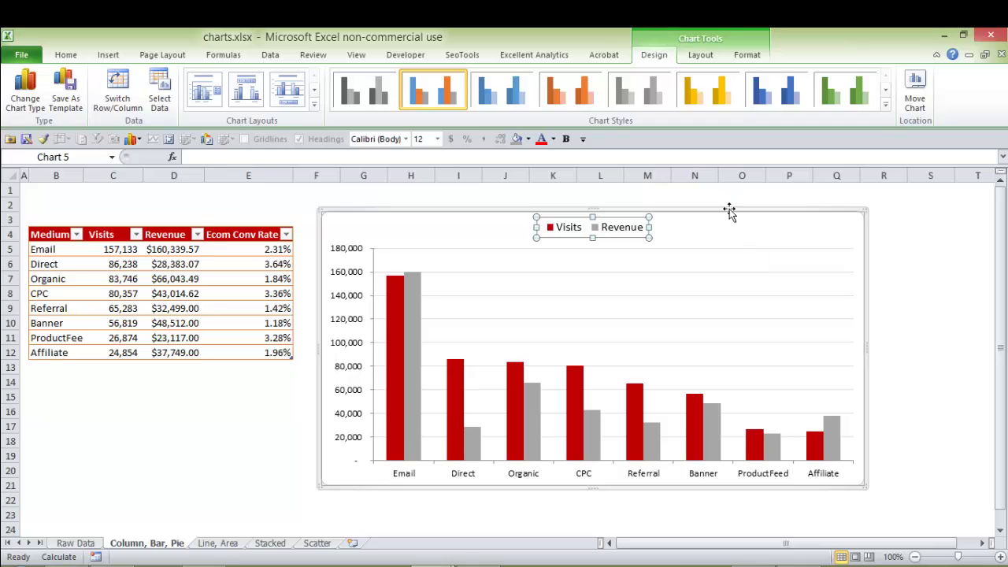
pyautogui.click(730, 210)
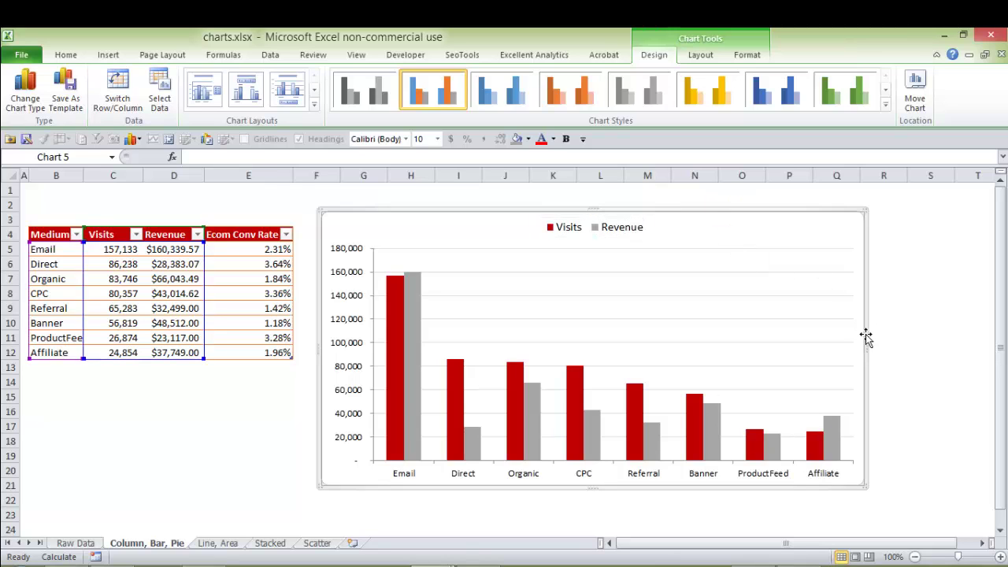
# Give the chart's vertical axis a fixed major unit of 40000 and set its major tick mark type to None.
pyautogui.click(352, 303)
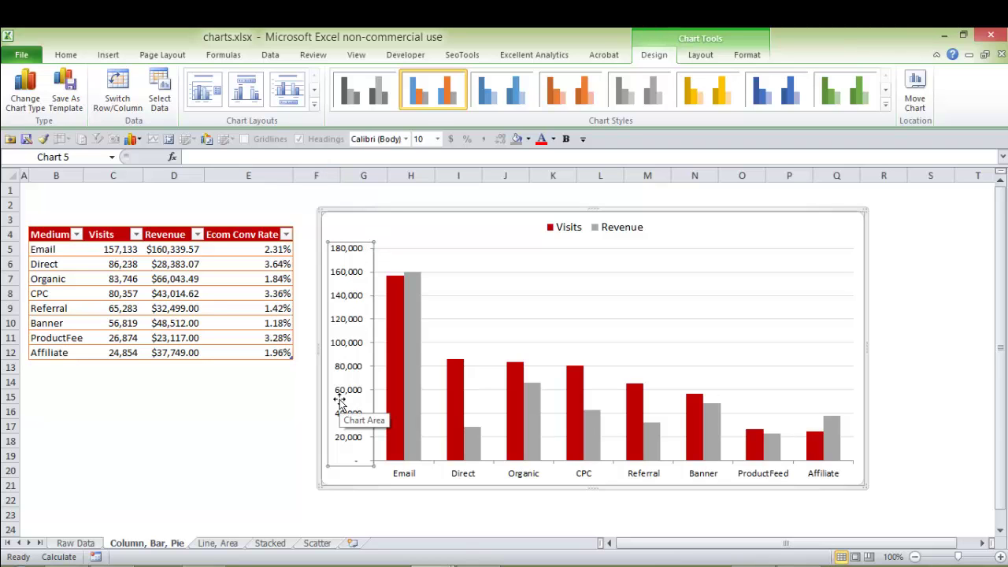
pyautogui.hotkey('ctrl', '1')
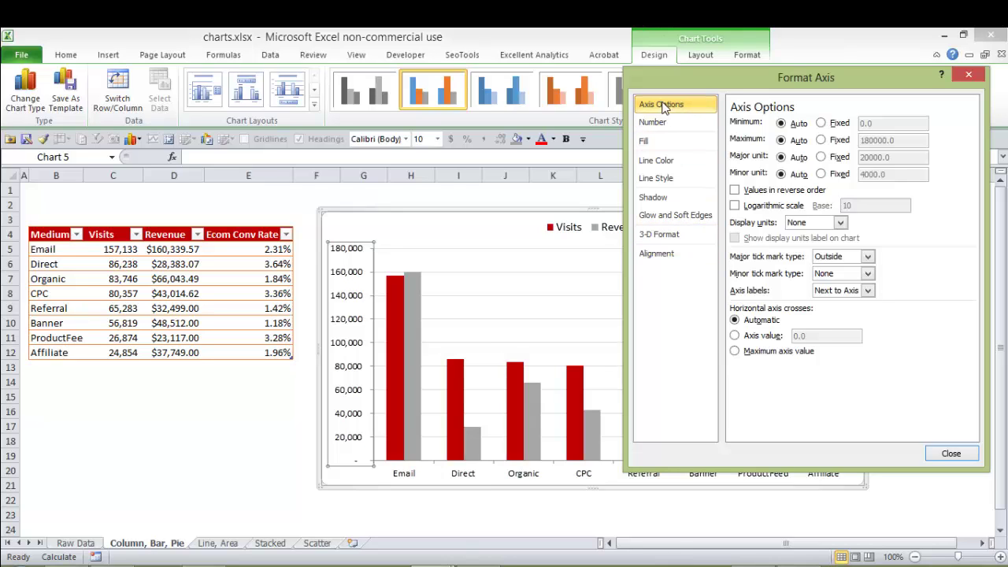
pyautogui.click(820, 158)
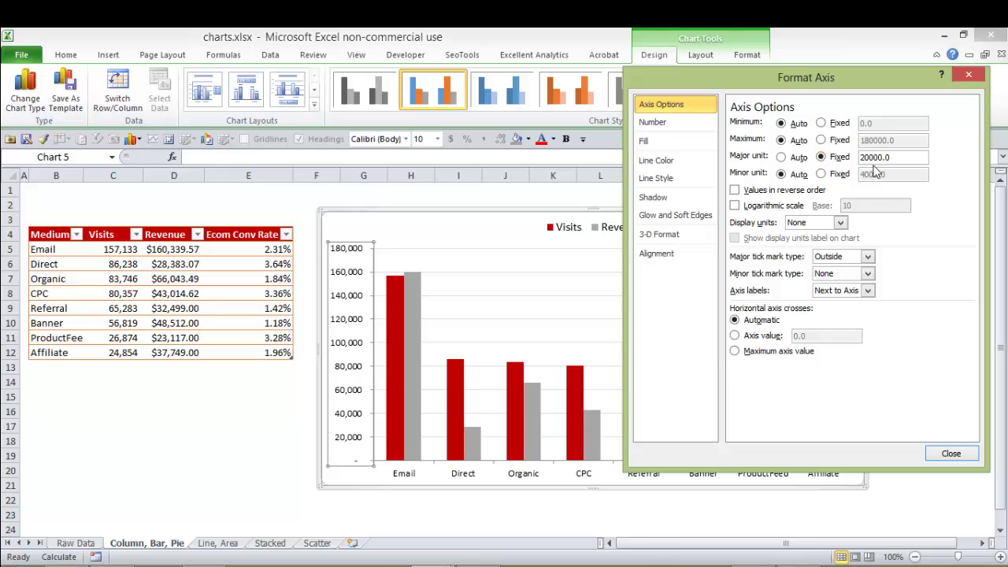
pyautogui.write('4')
pyautogui.click(869, 257)
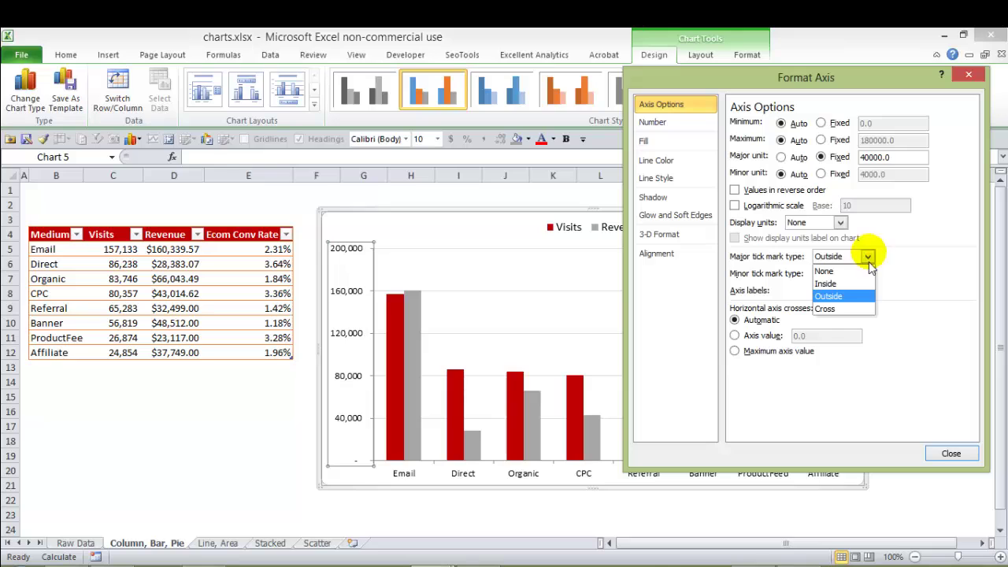
pyautogui.click(858, 271)
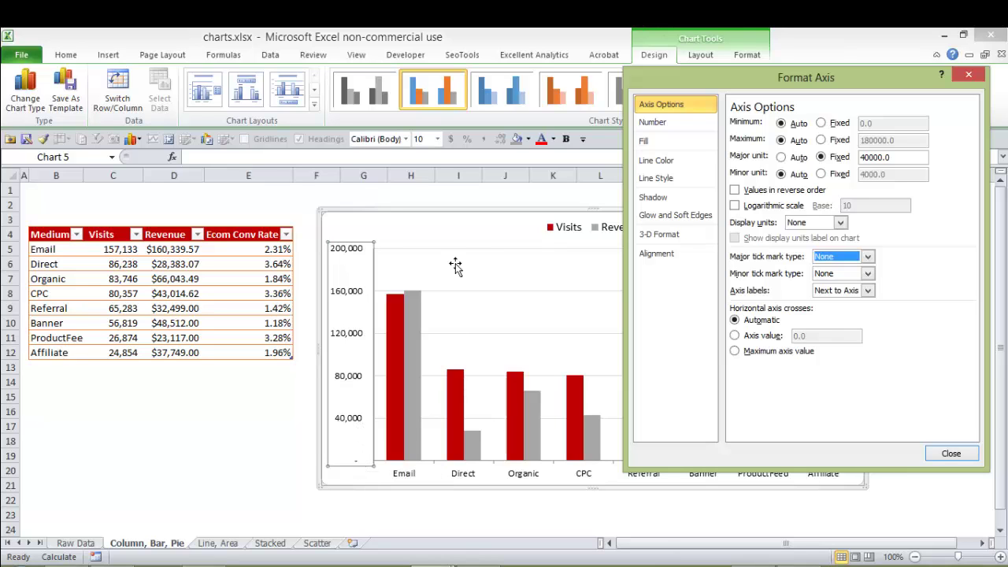
# Add a custom number format to the vertical axis with 0 in place of the dash in the format code's zero section.
pyautogui.click(666, 123)
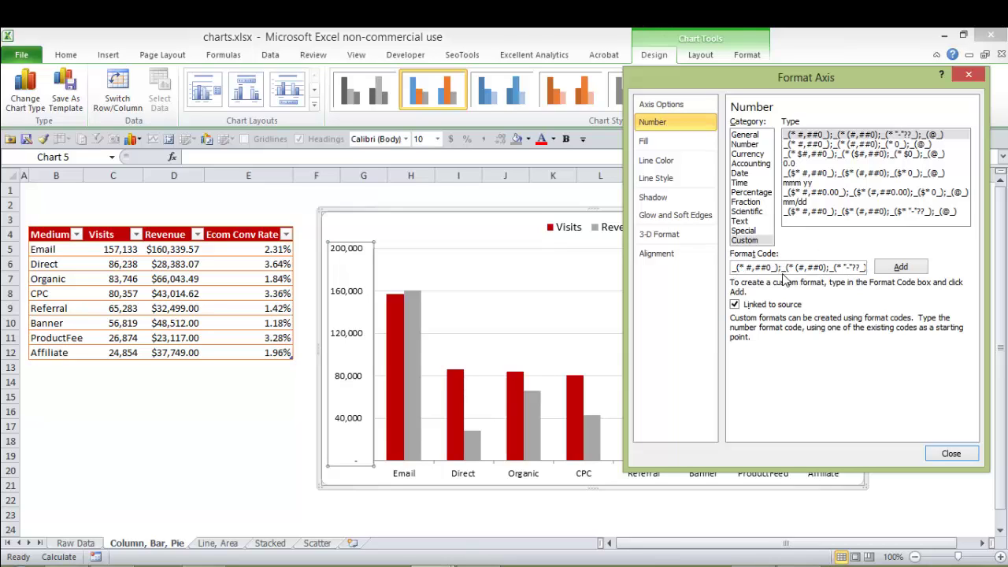
pyautogui.moveTo(782, 269); pyautogui.dragTo(716, 256)
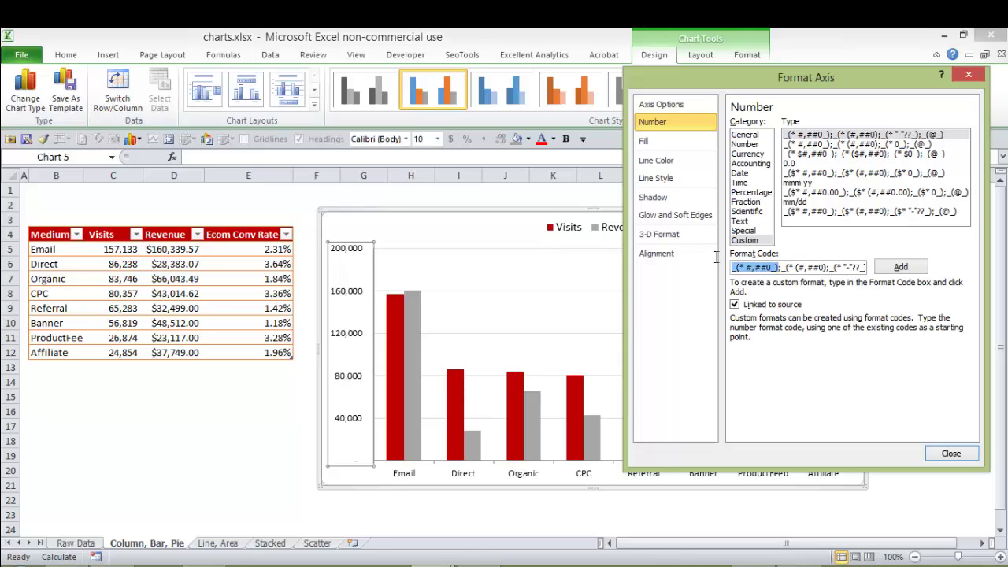
pyautogui.click(779, 269)
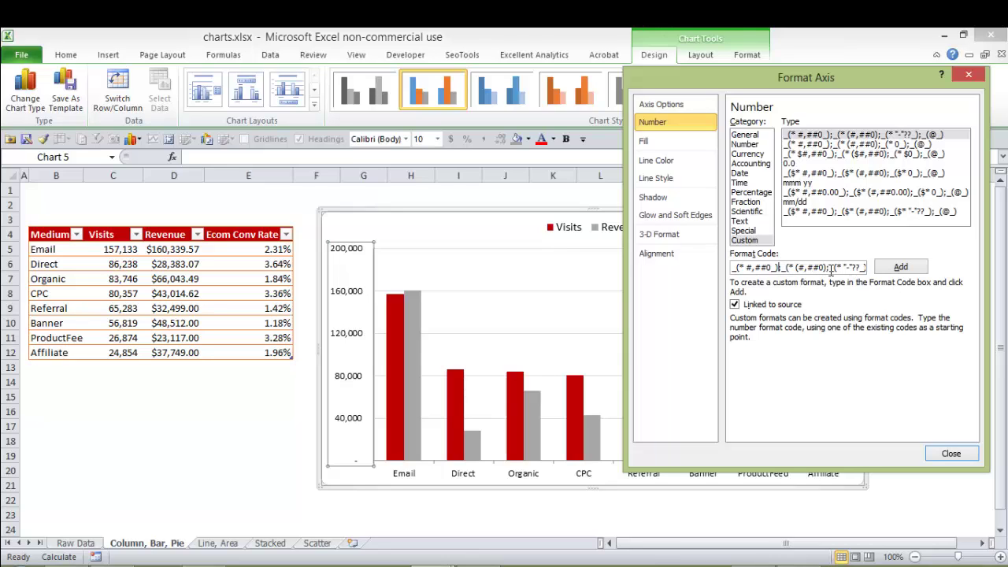
pyautogui.moveTo(815, 268); pyautogui.dragTo(792, 268)
pyautogui.click(807, 268)
pyautogui.click(864, 268)
pyautogui.press('BackSpace')
pyautogui.press('BackSpace')
pyautogui.press('BackSpace')
pyautogui.press('BackSpace')
pyautogui.write('0')
pyautogui.click(906, 268)
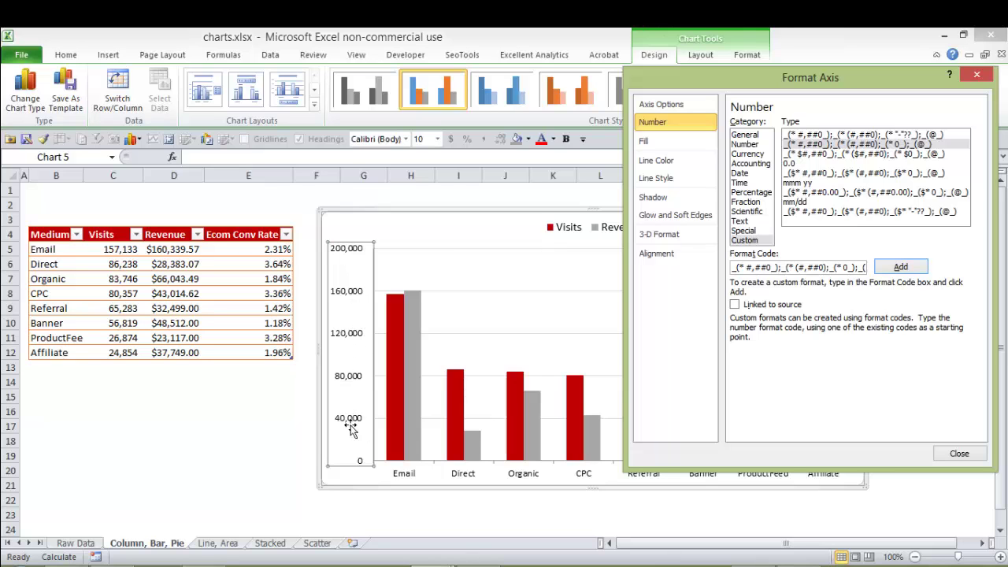
pyautogui.click(959, 454)
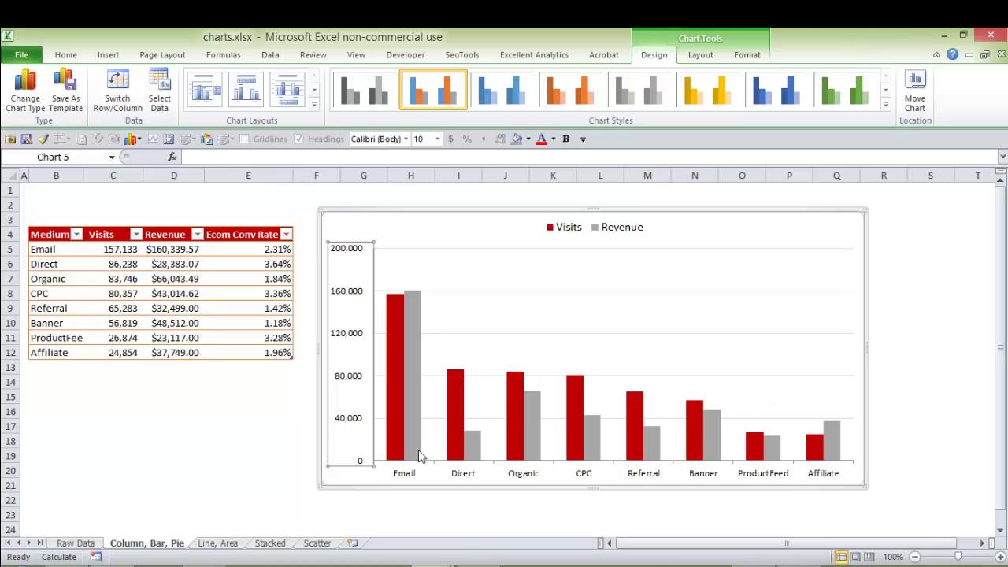
# Set the major tick mark type of the chart's horizontal category axis to None.
pyautogui.click(408, 475)
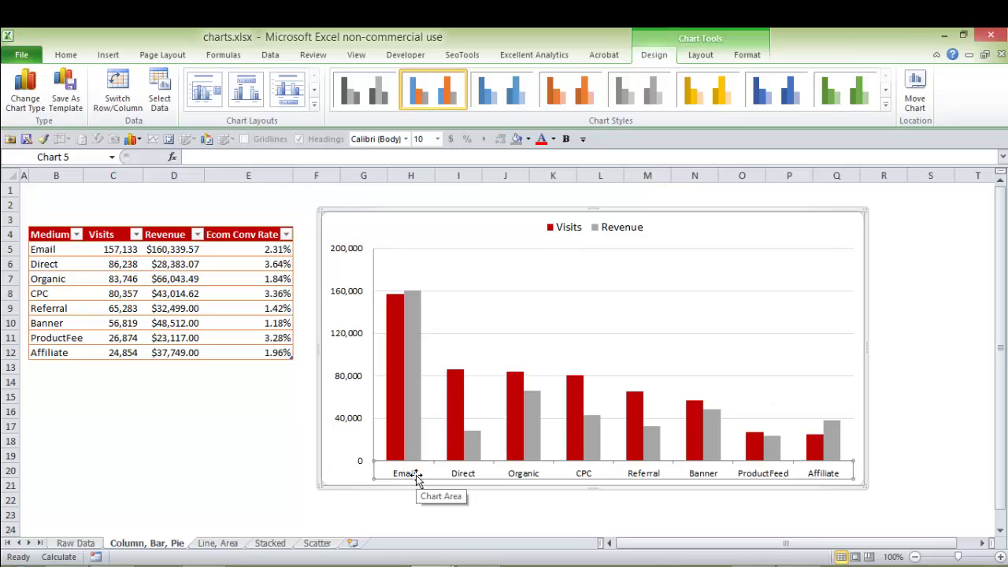
pyautogui.doubleClick(416, 475)
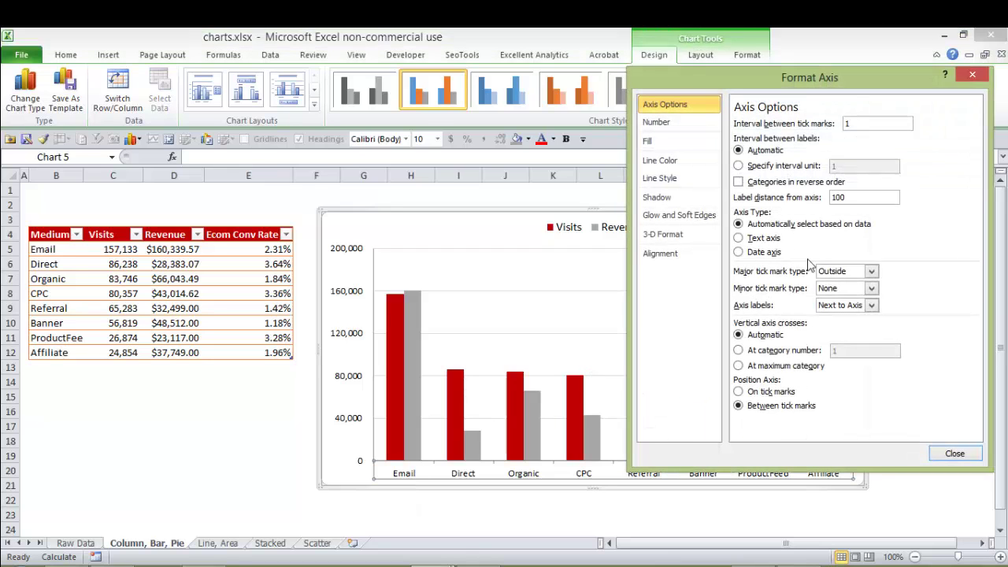
pyautogui.click(871, 271)
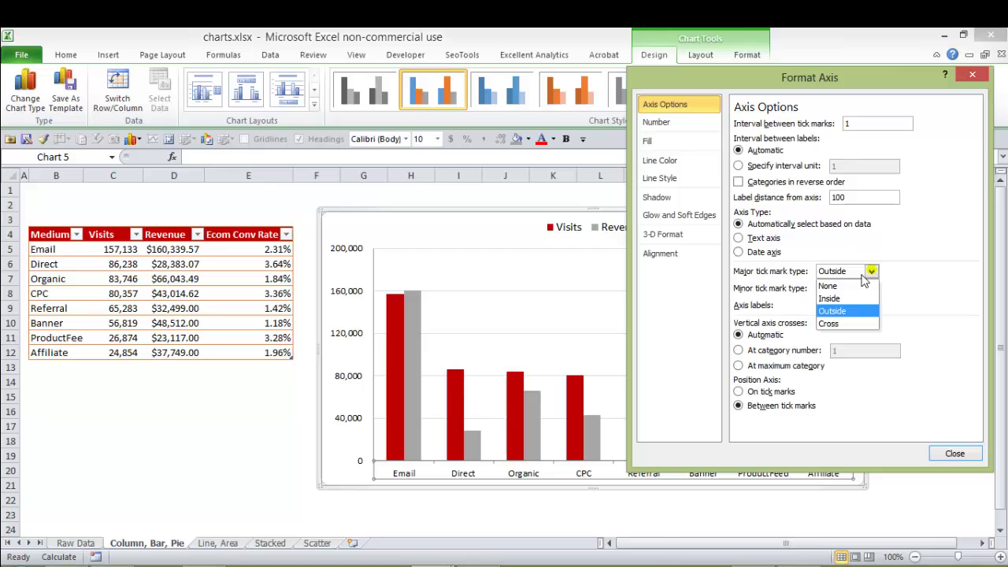
pyautogui.click(847, 283)
pyautogui.click(949, 457)
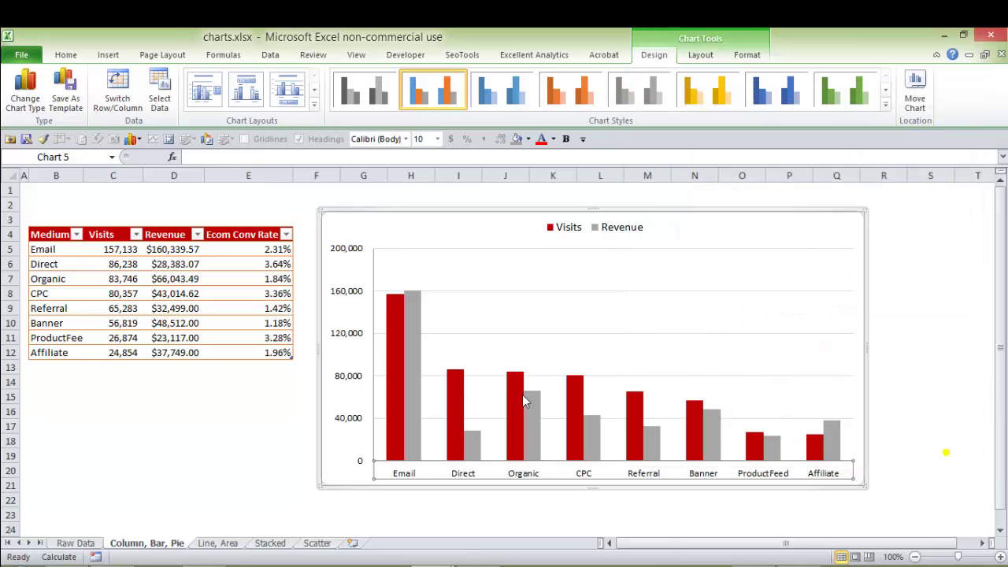
pyautogui.click(863, 297)
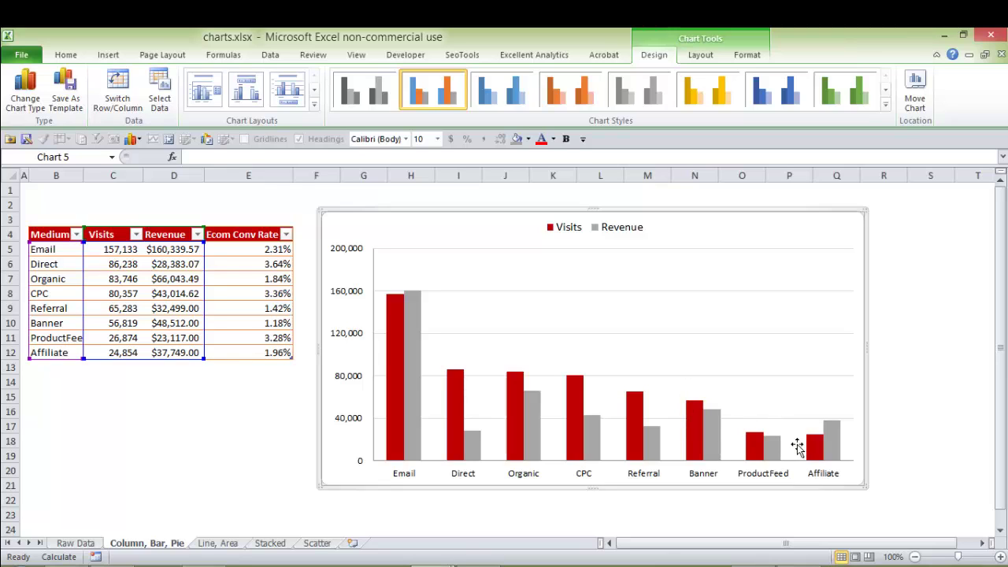
pyautogui.moveTo(715, 448)
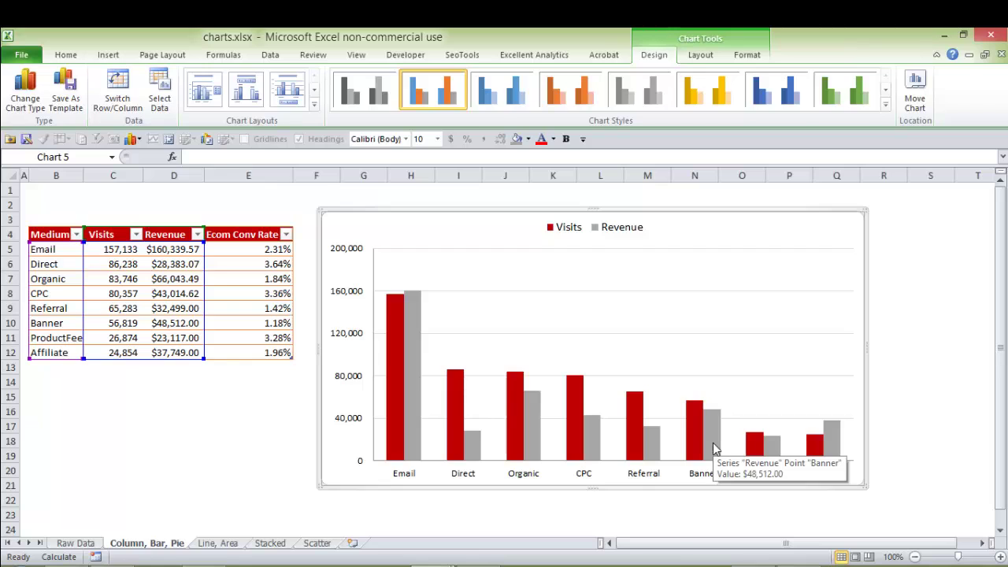
pyautogui.click(747, 54)
pyautogui.moveTo(195, 355); pyautogui.dragTo(204, 359)
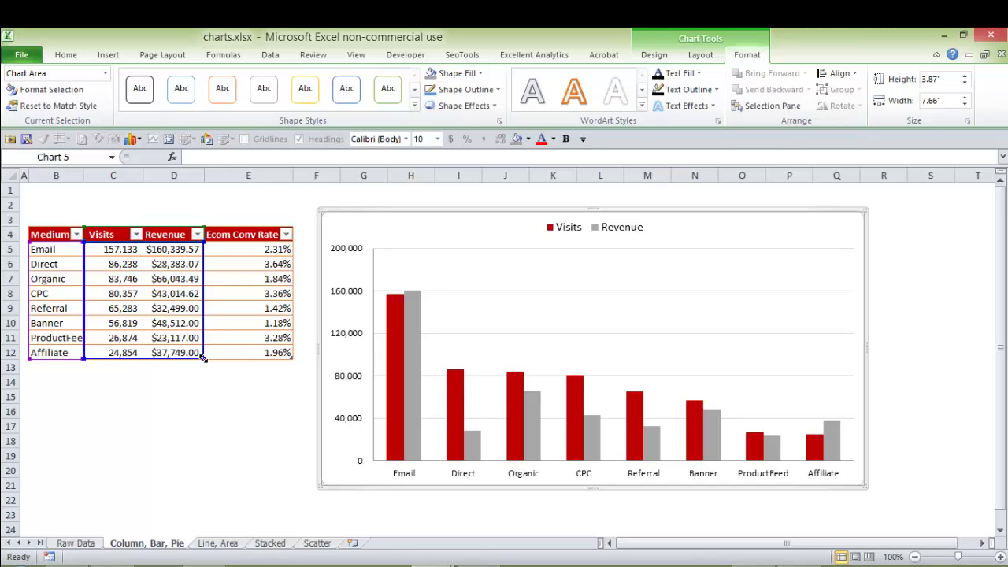
pyautogui.moveTo(203, 358)
pyautogui.mouseDown()
pyautogui.moveTo(193, 360)
pyautogui.moveTo(292, 360)
pyautogui.moveTo(208, 354)
pyautogui.mouseUp()
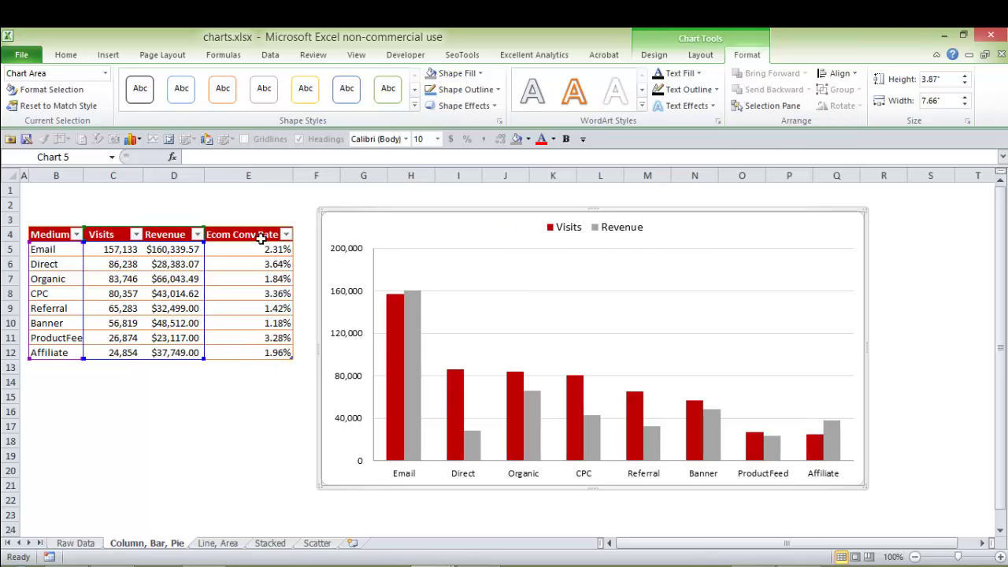
# Copy the Ecom Conv Rate column with its header (E4:E12) and paste it into the column chart as a new series.
pyautogui.moveTo(261, 239); pyautogui.dragTo(256, 356)
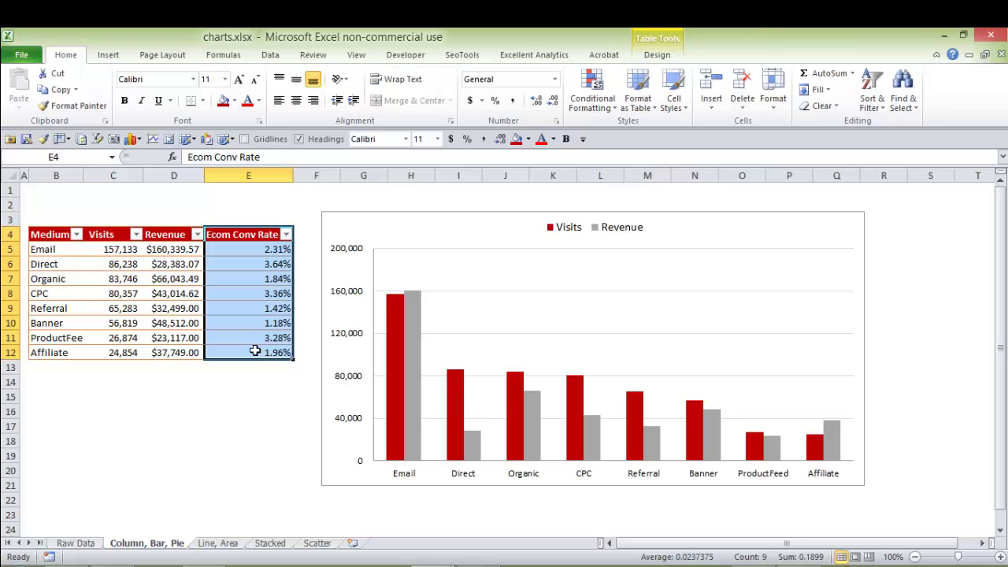
pyautogui.hotkey('ctrl', 'c')
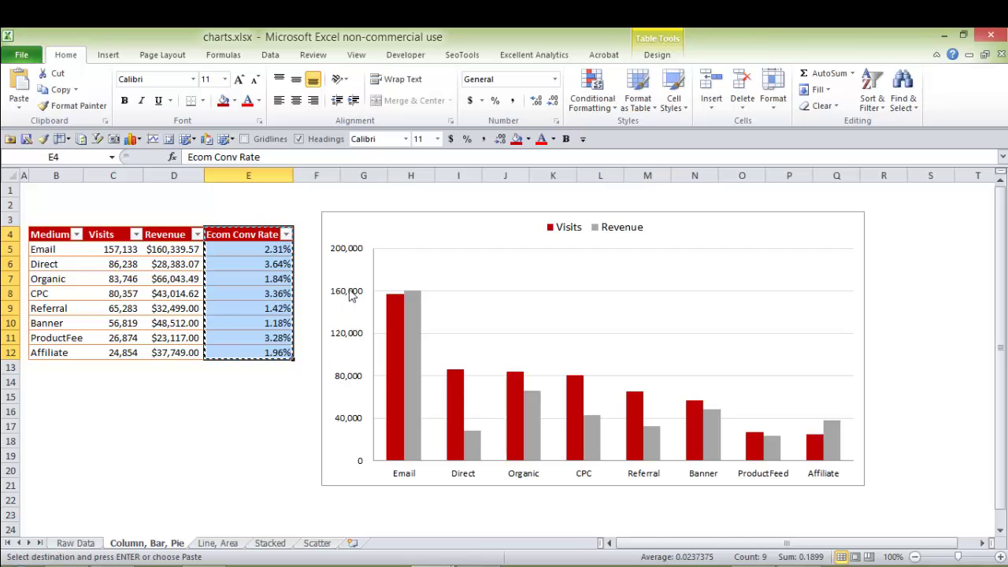
pyautogui.click(343, 218)
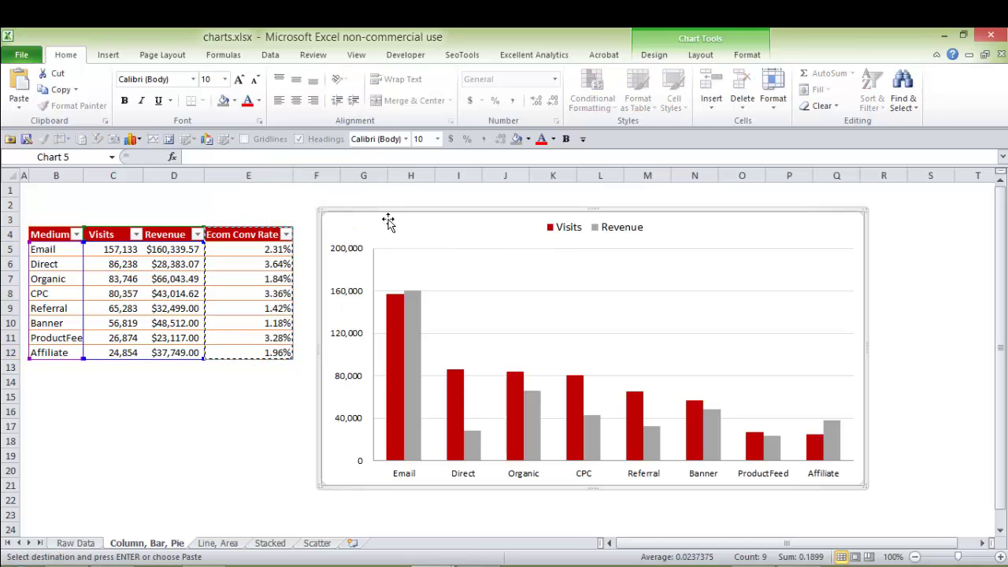
pyautogui.hotkey('ctrl', 'v')
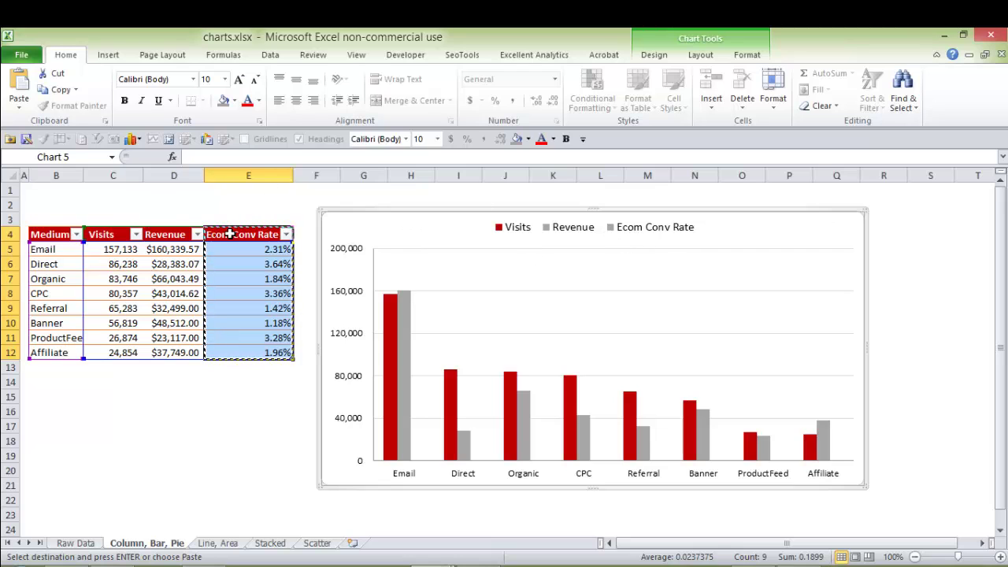
pyautogui.click(238, 210)
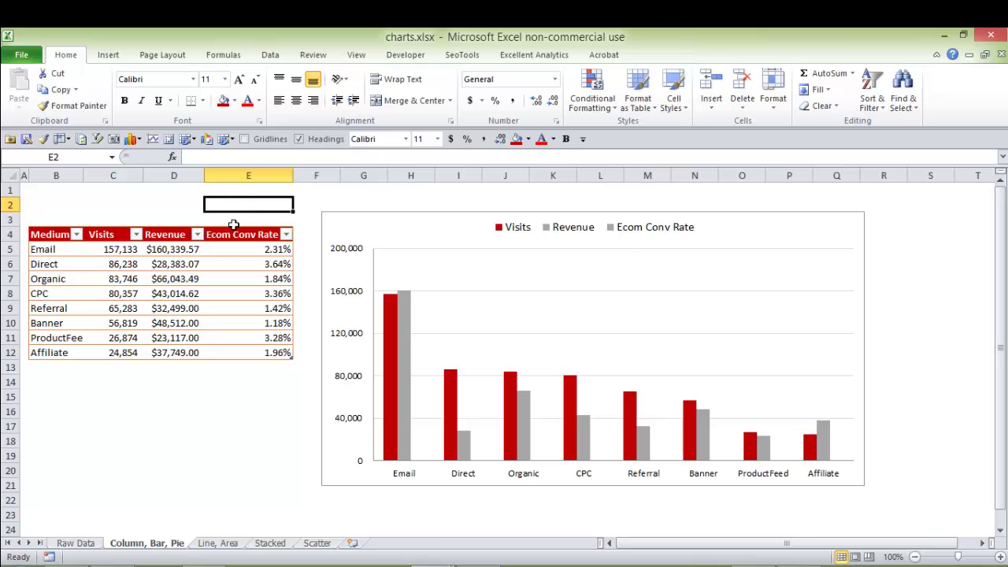
# Plot the chart's Ecom Conv Rate series on the secondary axis.
pyautogui.click(321, 239)
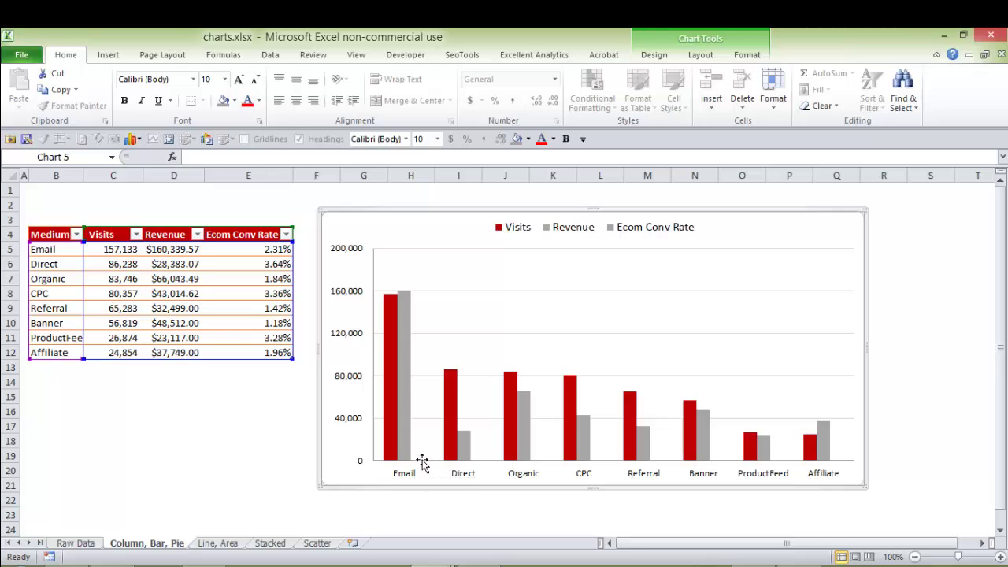
pyautogui.click(748, 57)
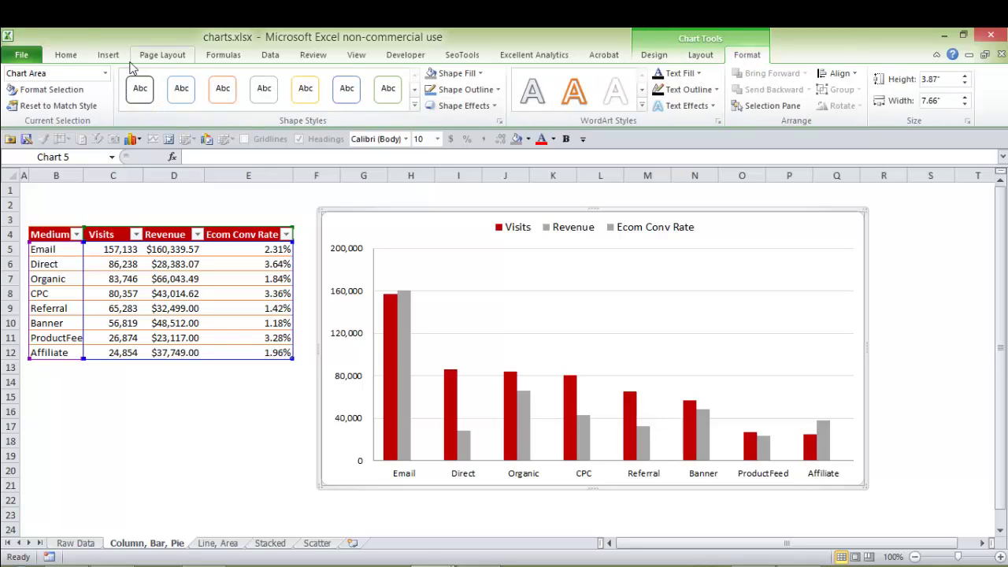
pyautogui.click(708, 60)
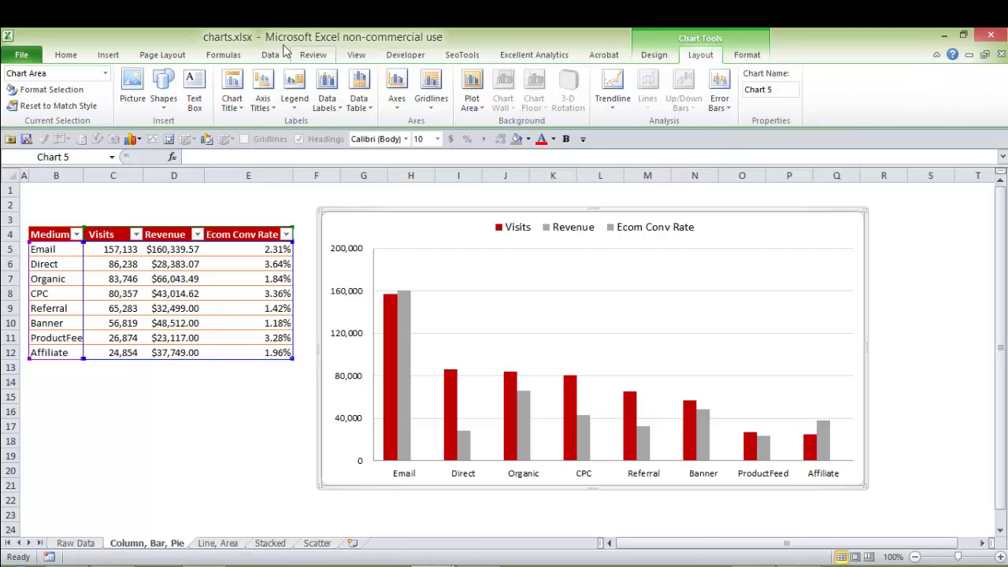
pyautogui.click(106, 74)
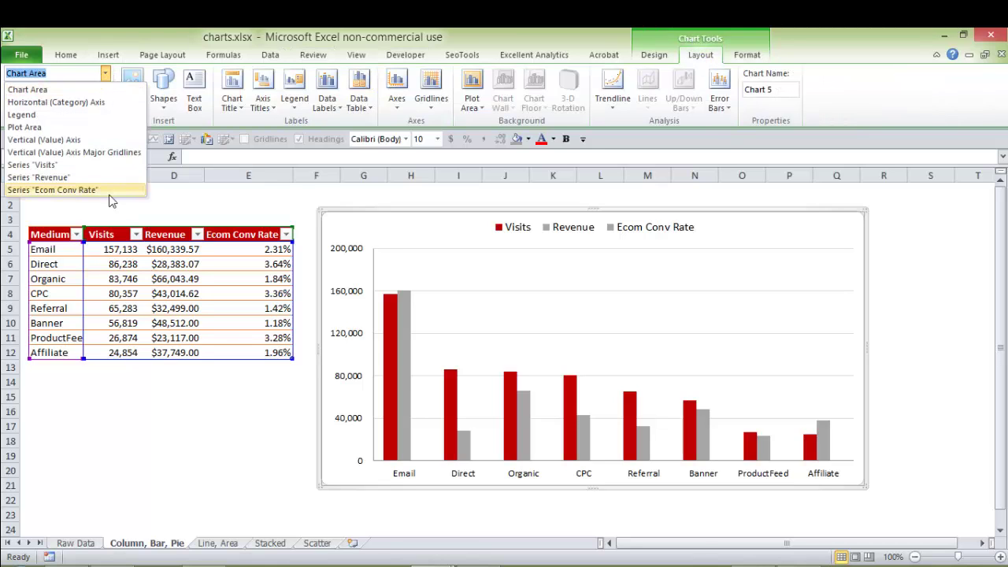
pyautogui.click(82, 190)
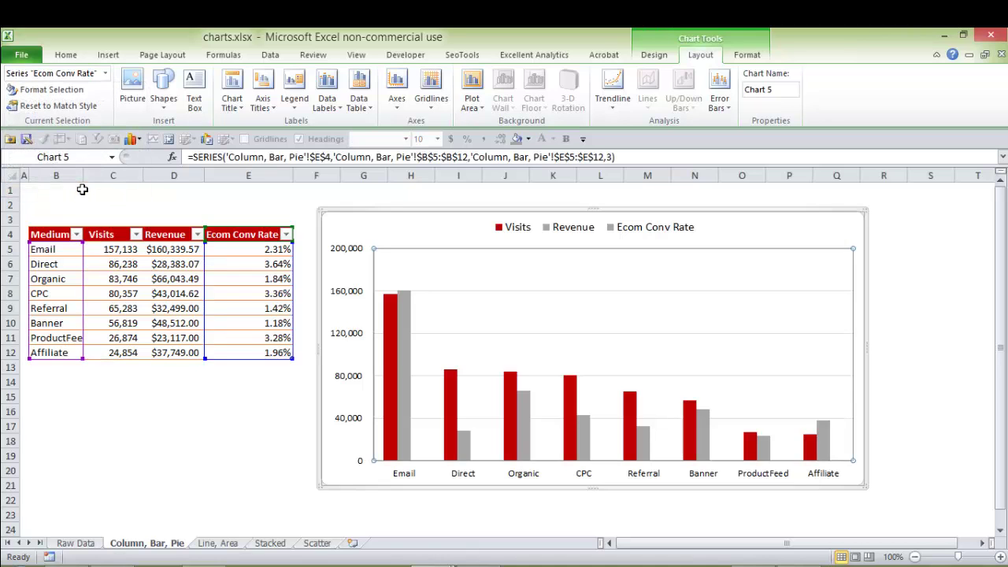
pyautogui.hotkey('ctrl', '1')
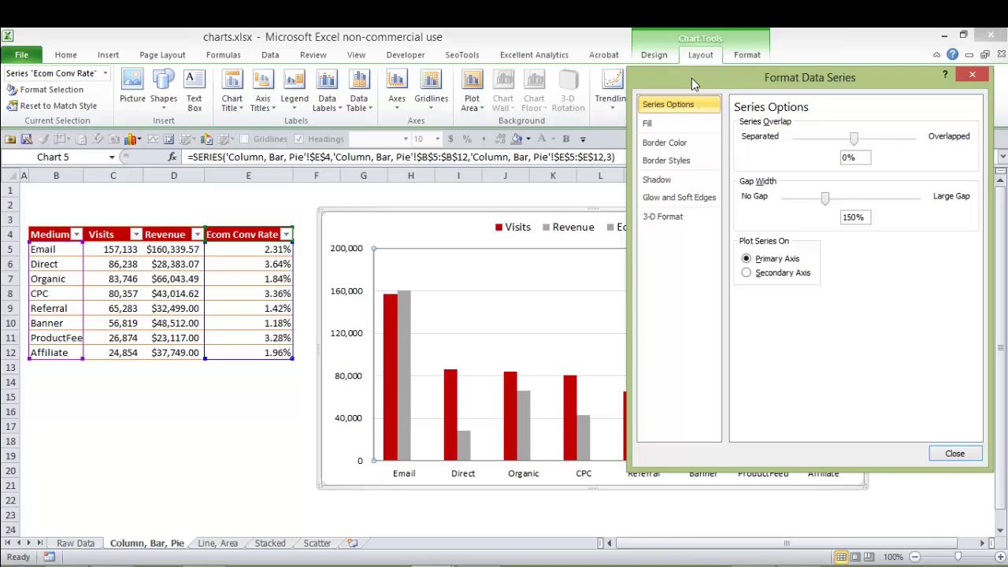
pyautogui.moveTo(693, 84); pyautogui.dragTo(608, 114)
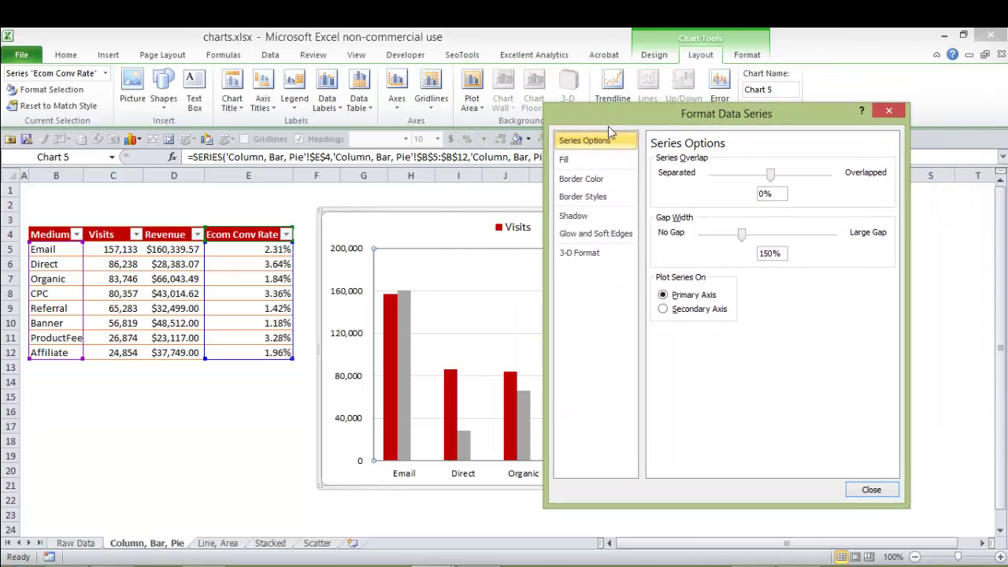
pyautogui.click(663, 310)
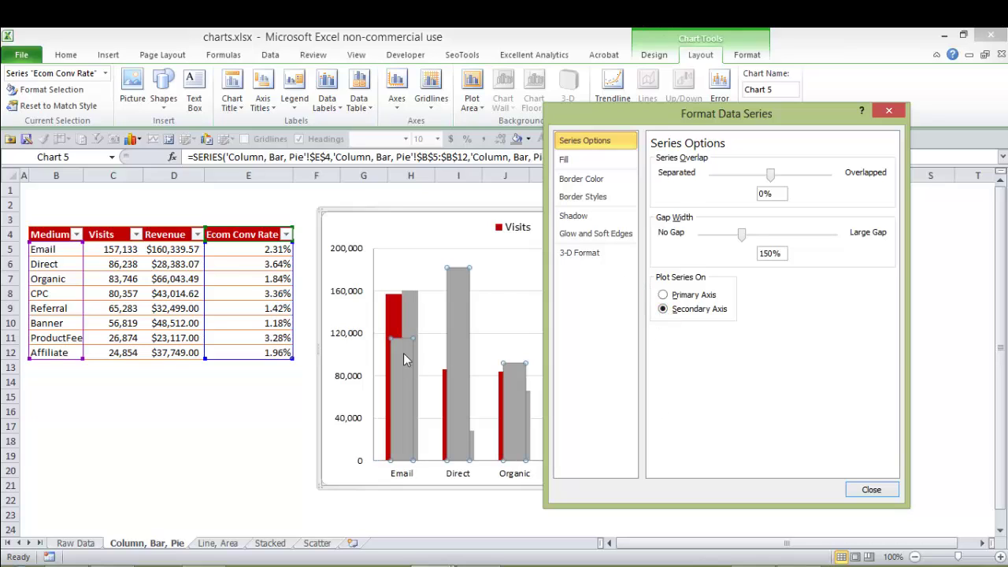
pyautogui.moveTo(400, 347)
pyautogui.click(865, 489)
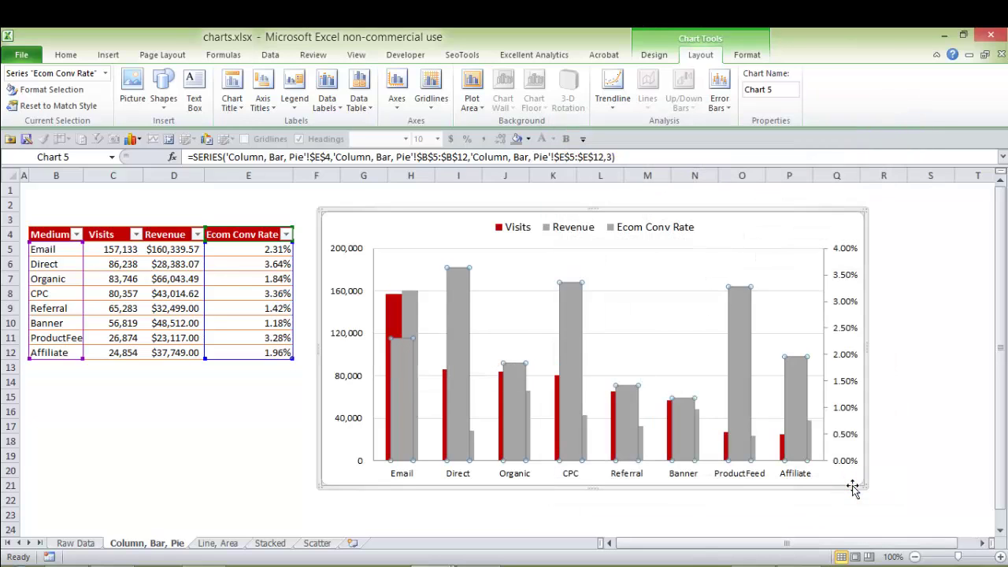
# Change the chart type of the Ecom Conv Rate series to a basic Line without markers.
pyautogui.moveTo(642, 438)
pyautogui.click(653, 55)
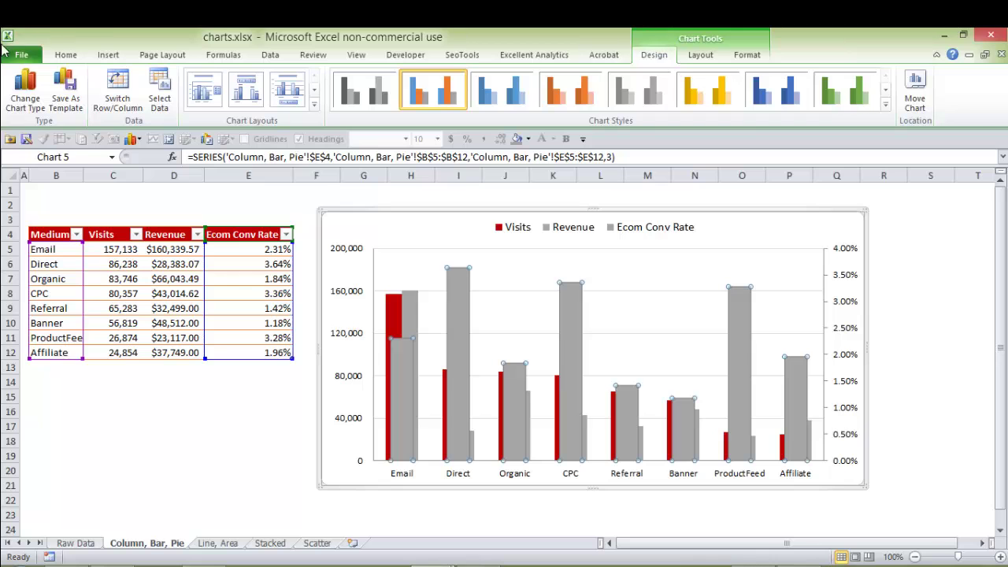
pyautogui.click(25, 101)
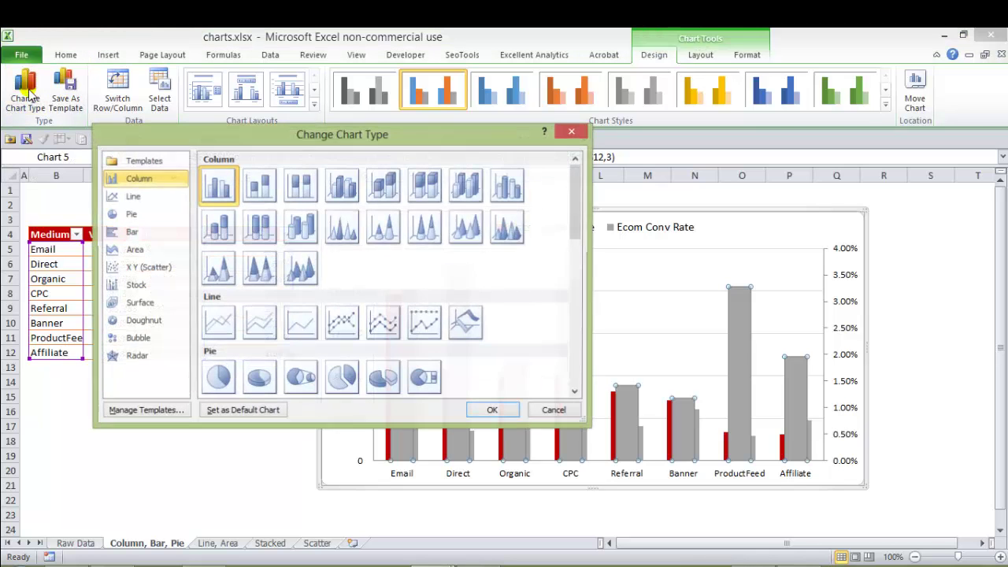
pyautogui.moveTo(188, 138); pyautogui.dragTo(583, 106)
pyautogui.click(527, 170)
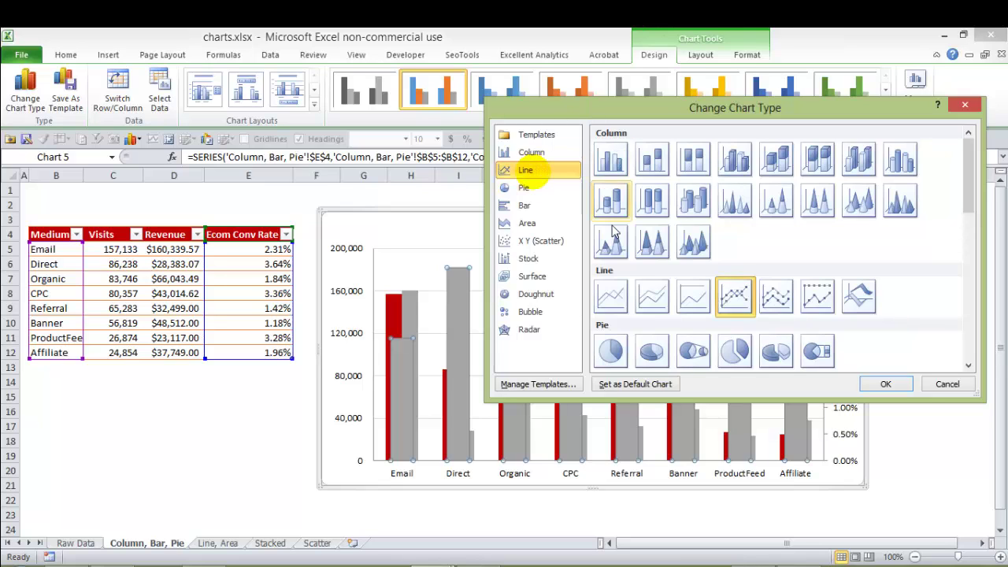
pyautogui.click(614, 304)
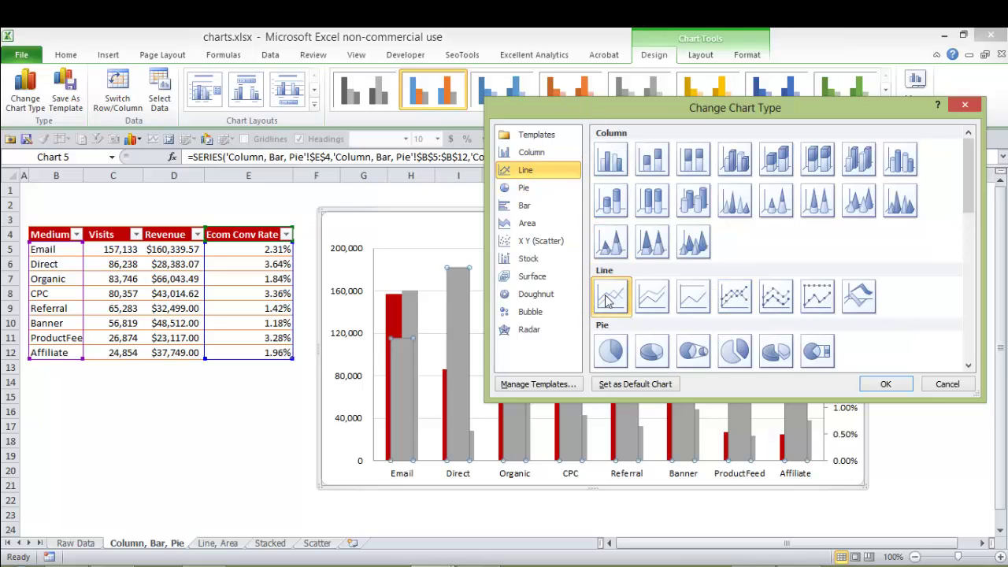
pyautogui.click(898, 384)
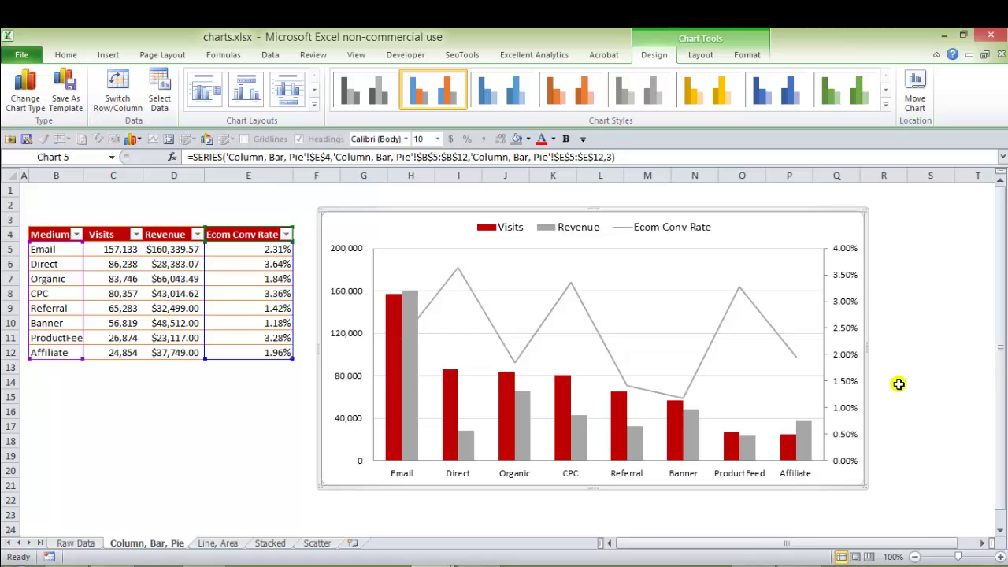
# Give the chart's Ecom Conv Rate line a solid dark green theme color.
pyautogui.click(478, 299)
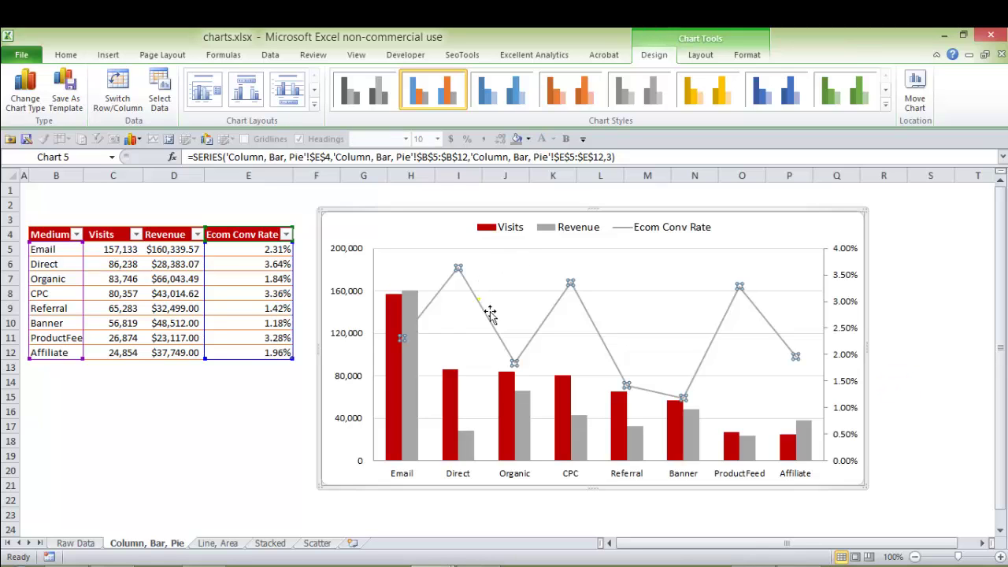
pyautogui.doubleClick(490, 313)
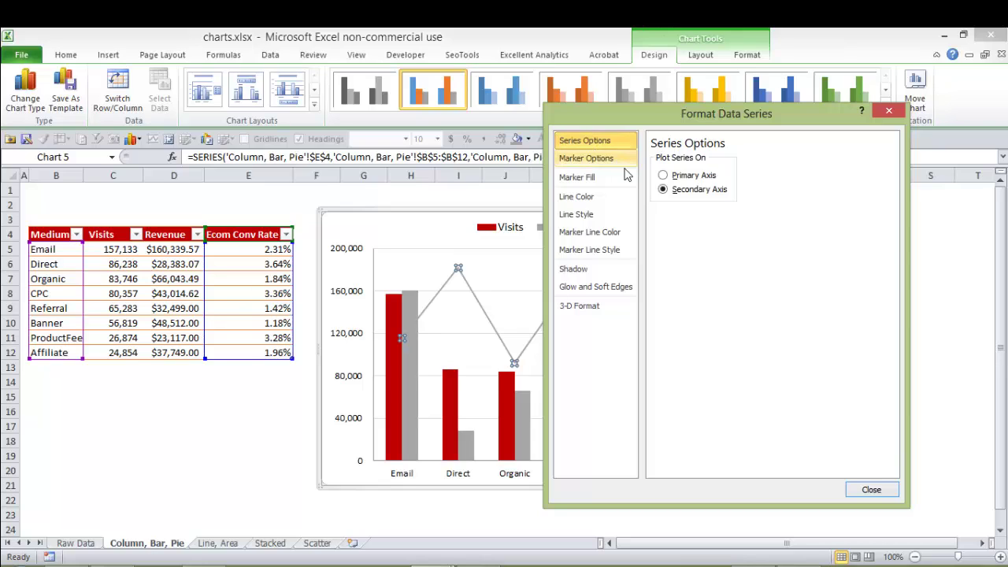
pyautogui.click(606, 196)
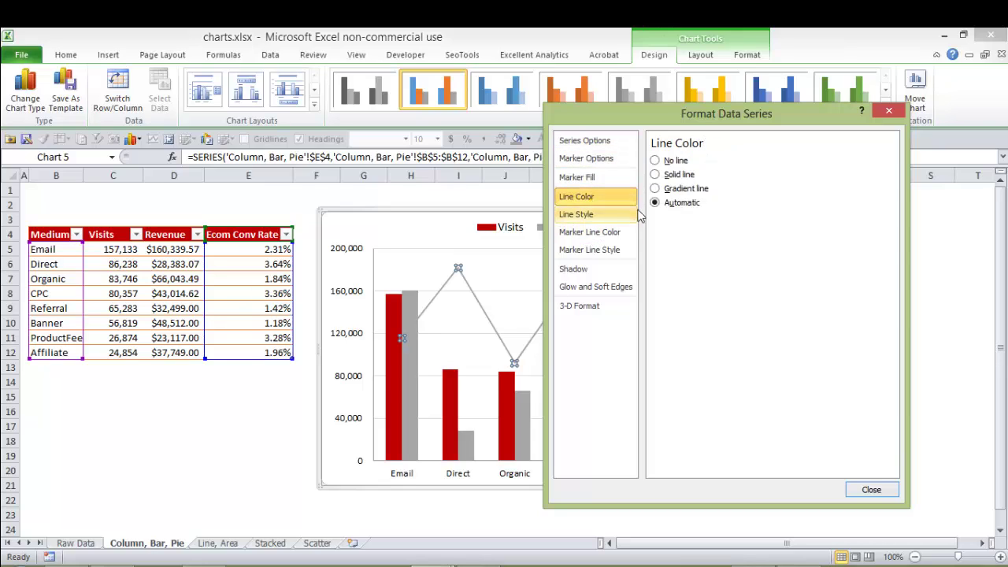
pyautogui.click(655, 174)
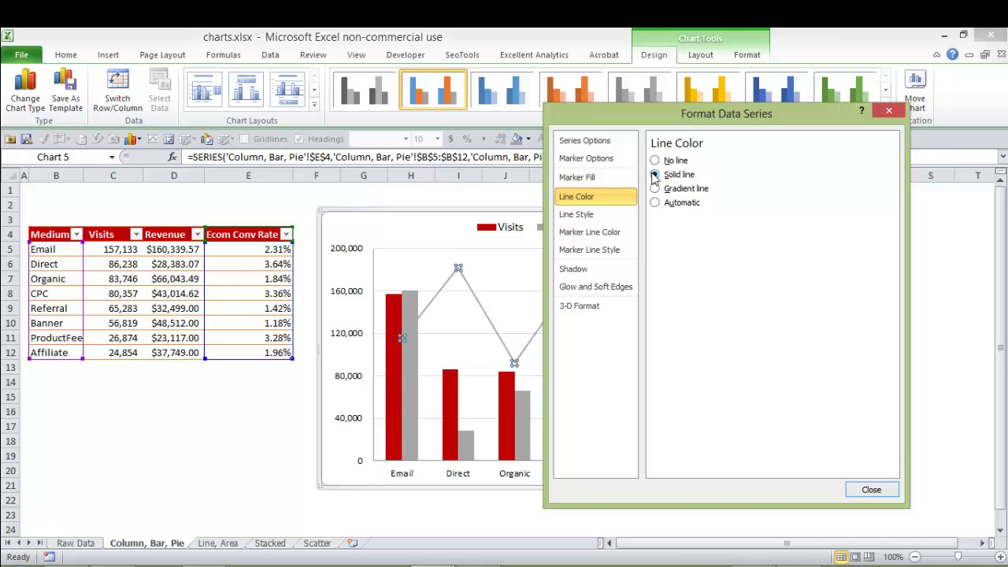
pyautogui.click(716, 221)
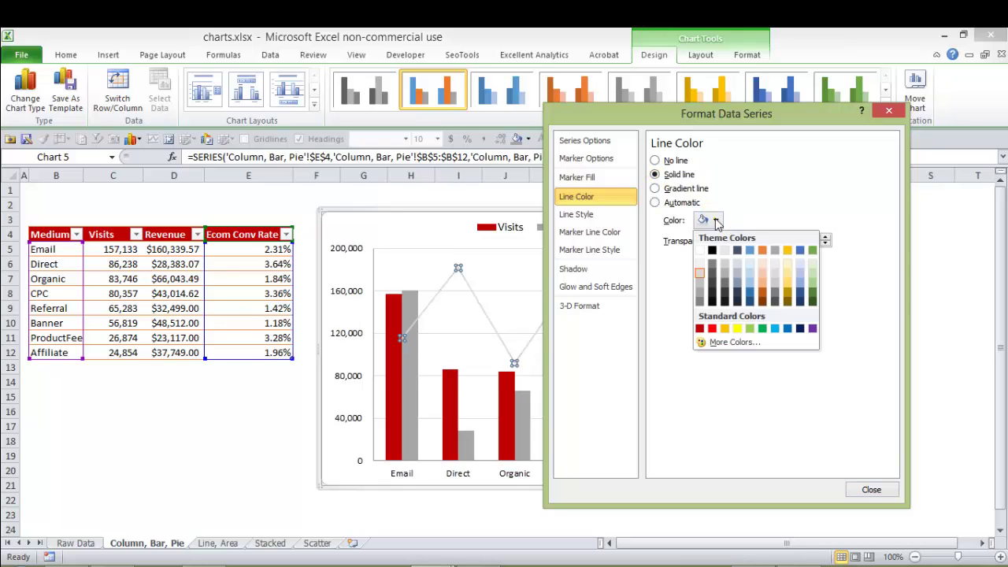
pyautogui.click(814, 297)
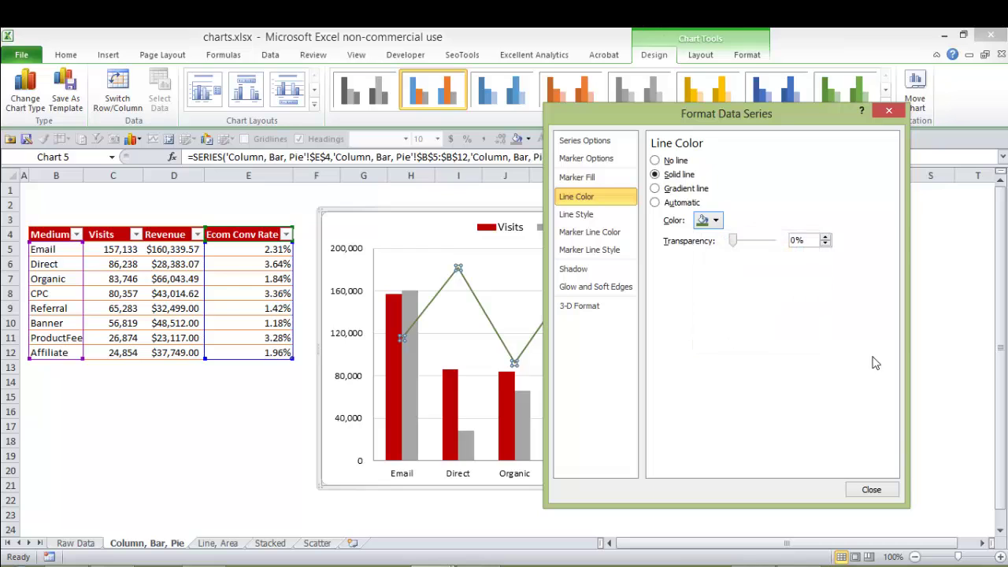
pyautogui.click(871, 490)
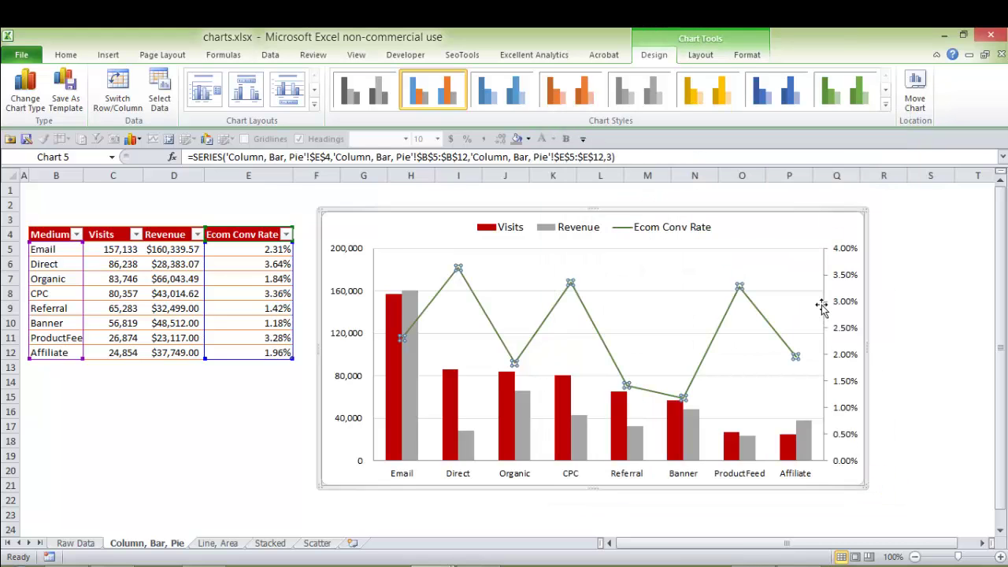
pyautogui.click(850, 208)
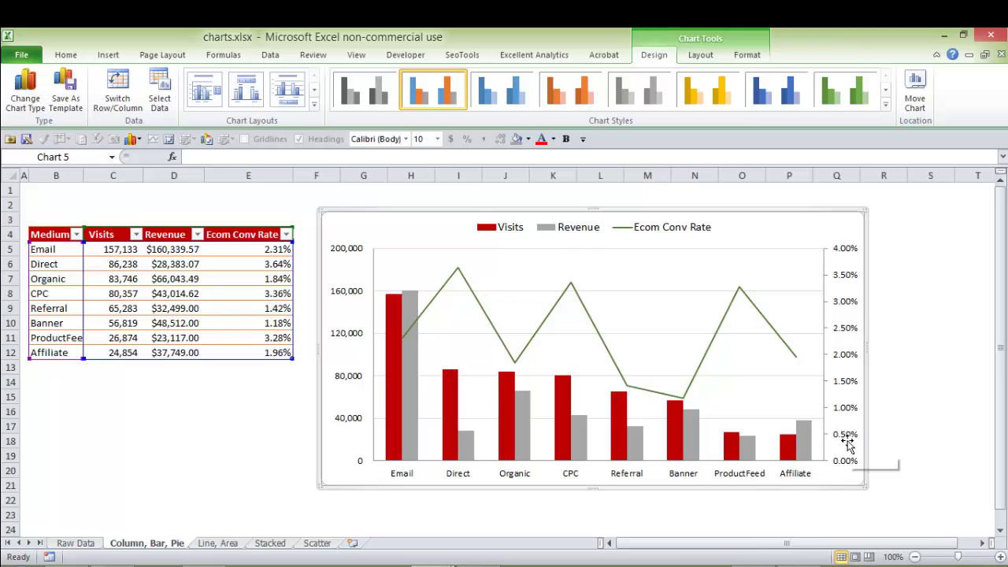
# Reduce the Ecom Conv Rate percentages in E5:E12 to one decimal place.
pyautogui.click(249, 175)
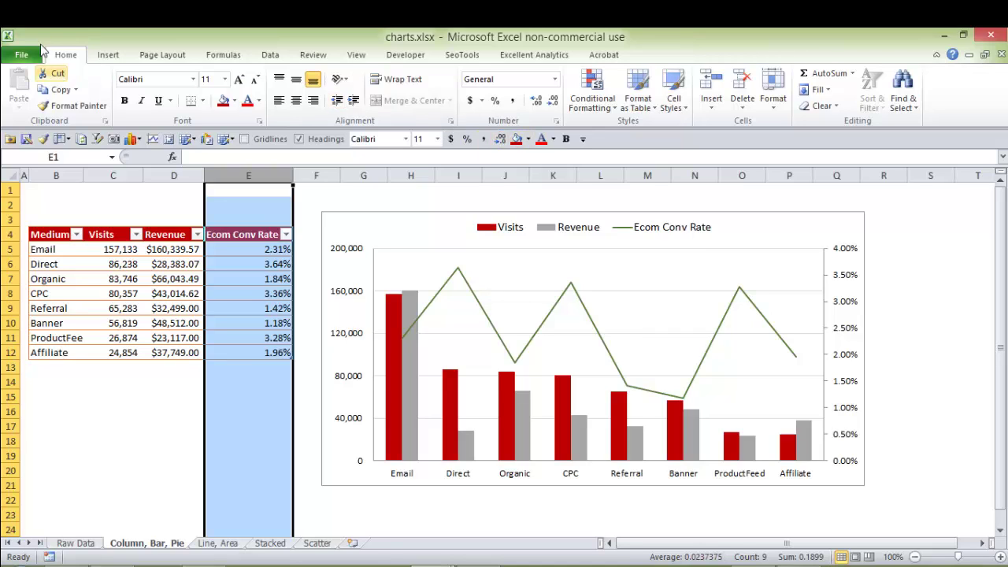
pyautogui.click(266, 252)
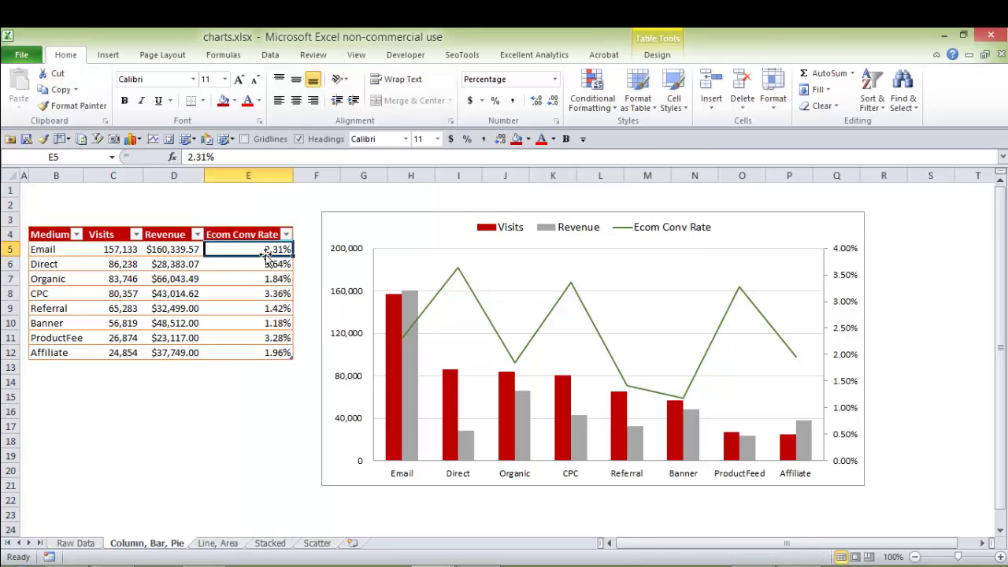
pyautogui.hotkey('ctrl', 'shift', 'Down')
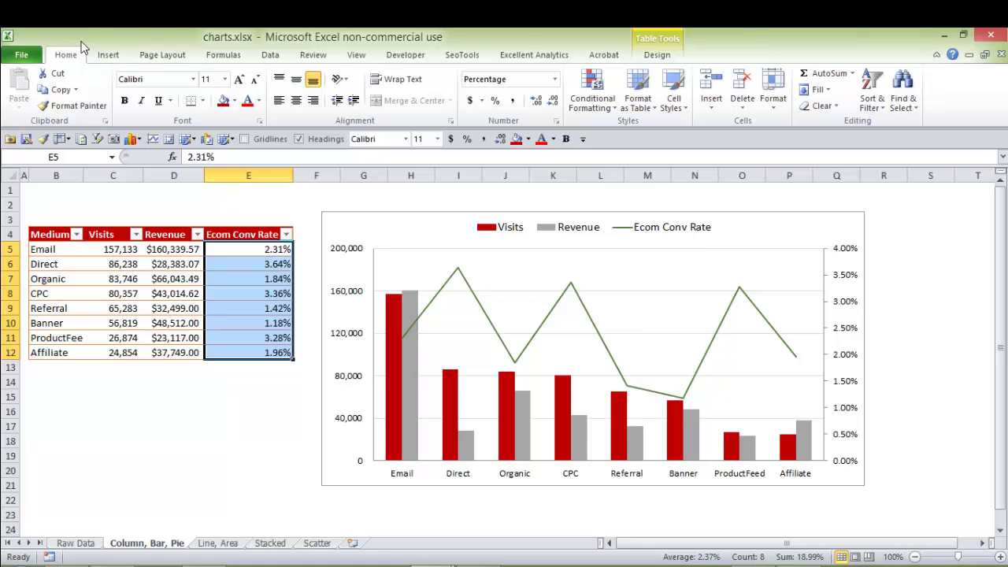
pyautogui.click(552, 101)
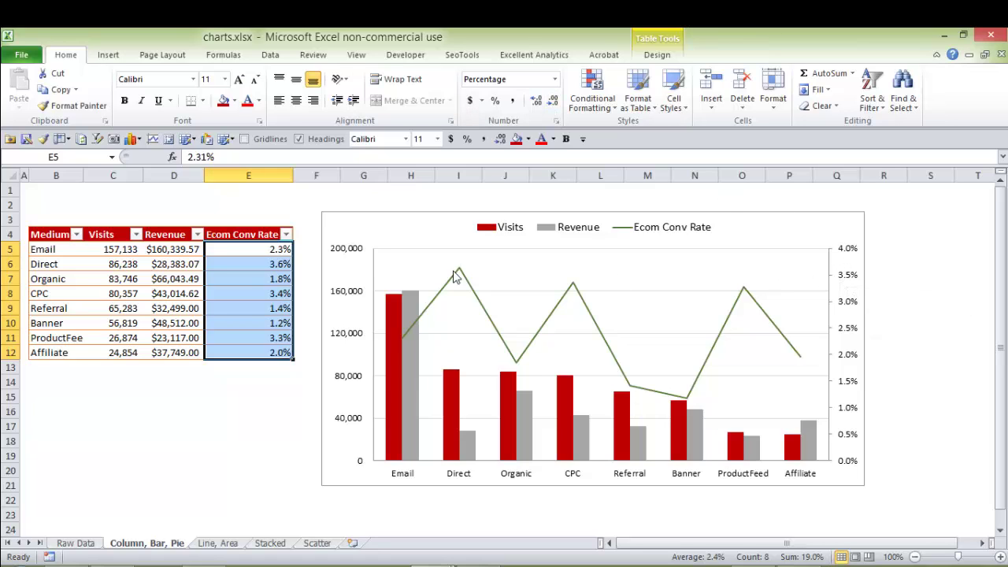
# Remove the major tick marks from the chart's secondary vertical axis by setting their type to None.
pyautogui.click(849, 275)
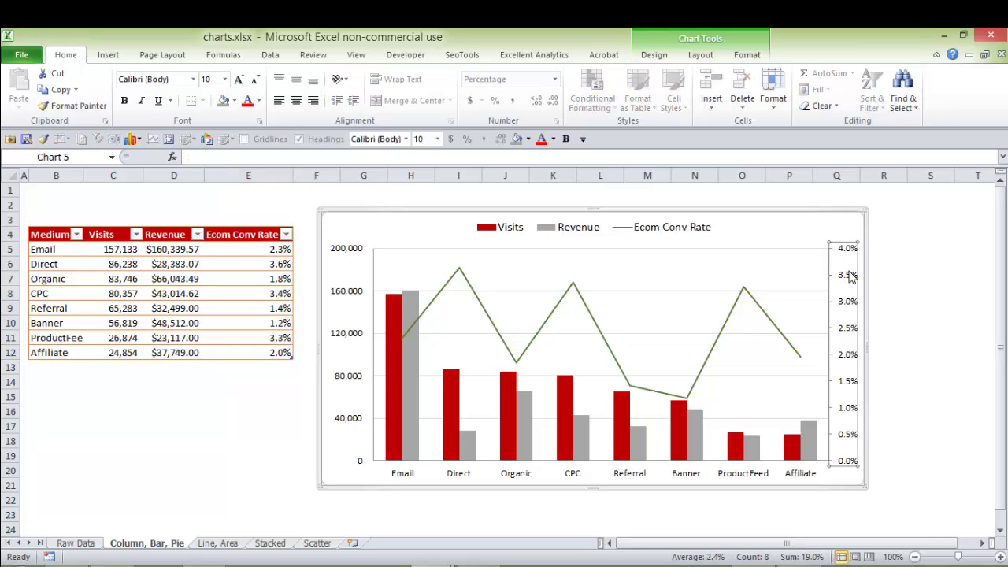
pyautogui.doubleClick(849, 275)
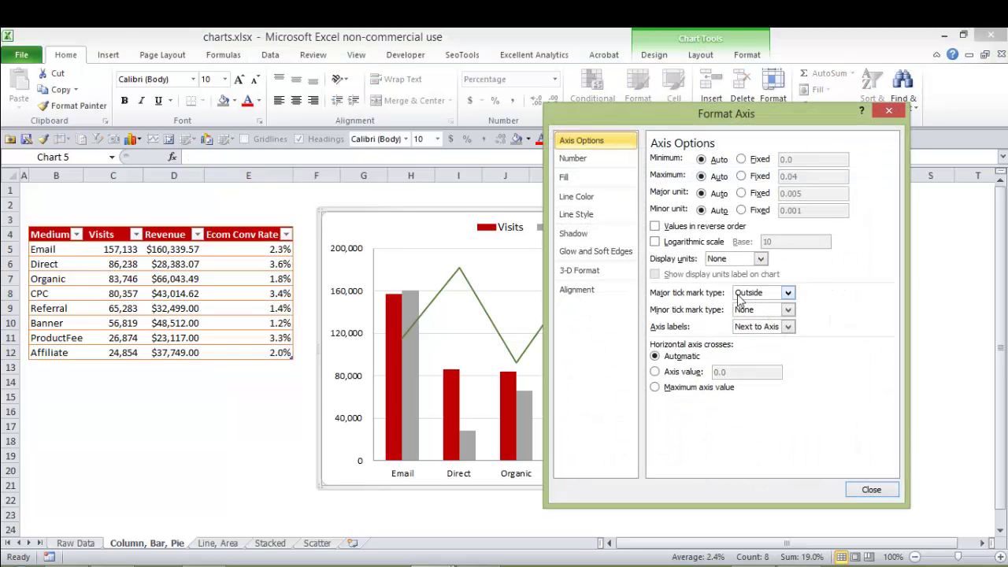
pyautogui.click(787, 292)
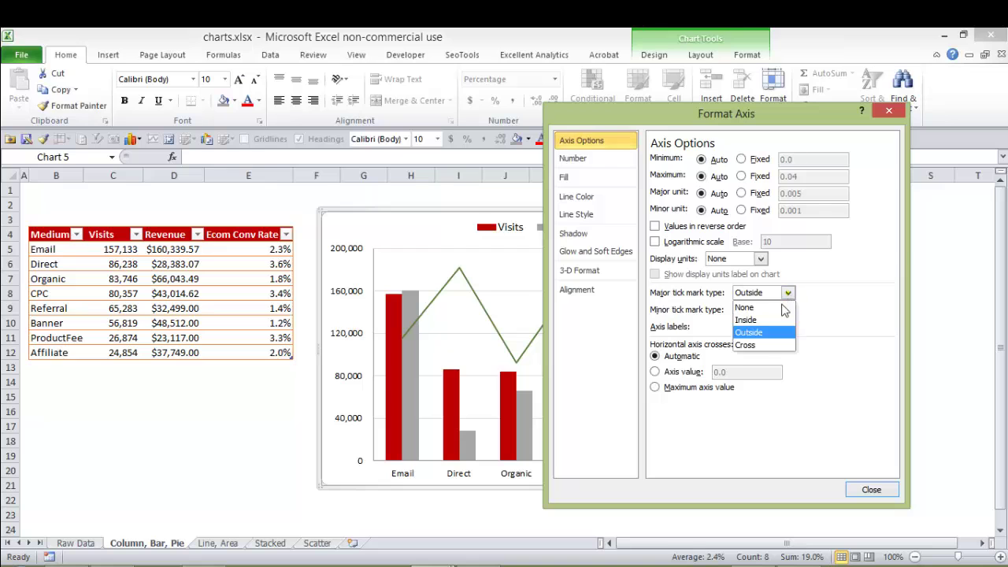
pyautogui.click(776, 304)
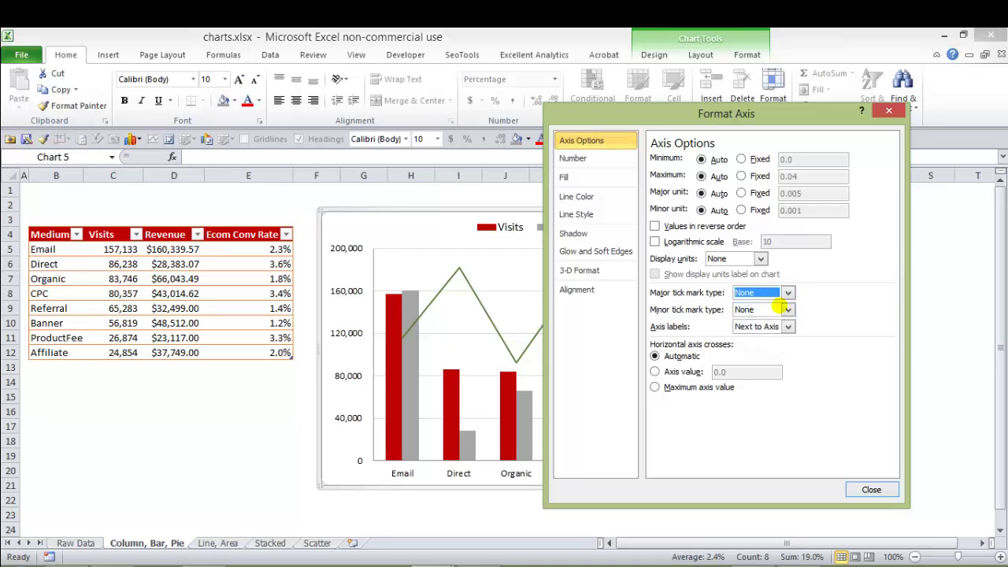
pyautogui.click(871, 489)
pyautogui.click(921, 451)
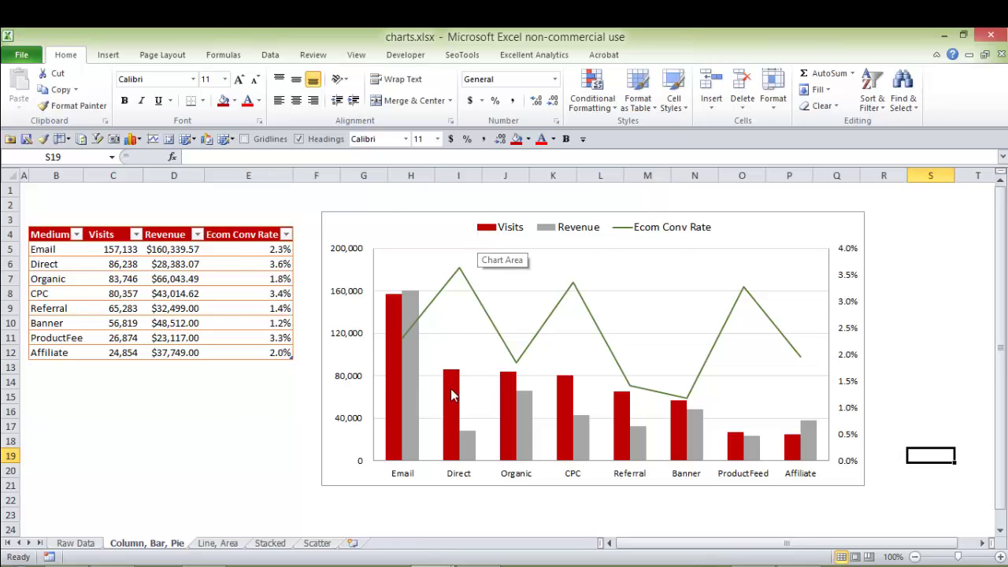
# Add a chart title to the column chart using the Above Chart placement.
pyautogui.click(375, 214)
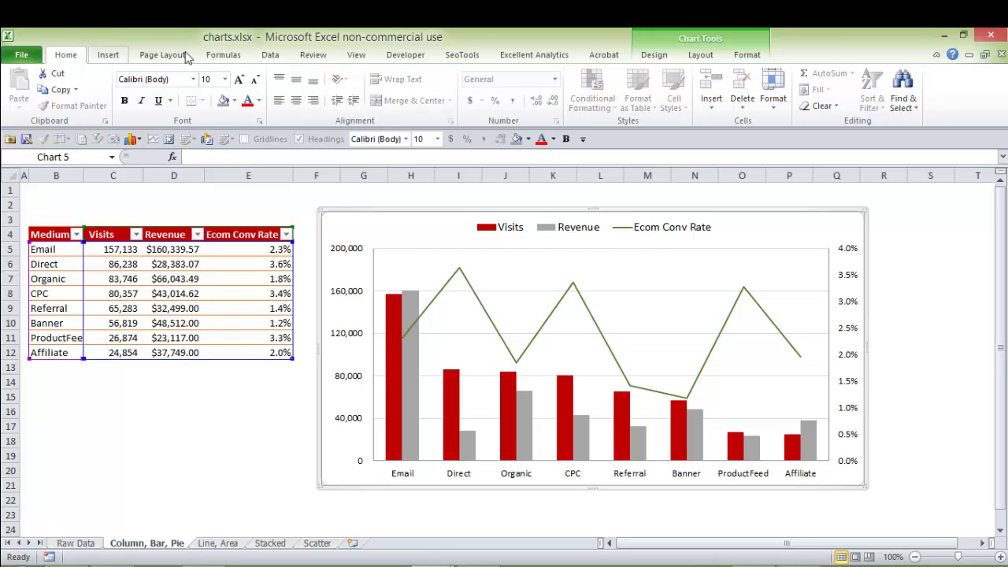
pyautogui.click(655, 55)
pyautogui.click(697, 55)
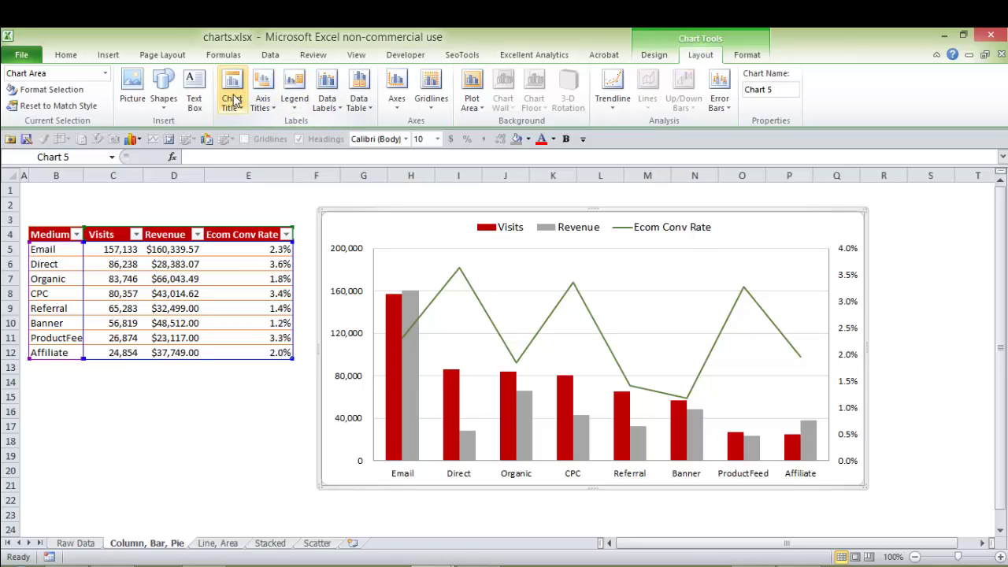
pyautogui.click(233, 99)
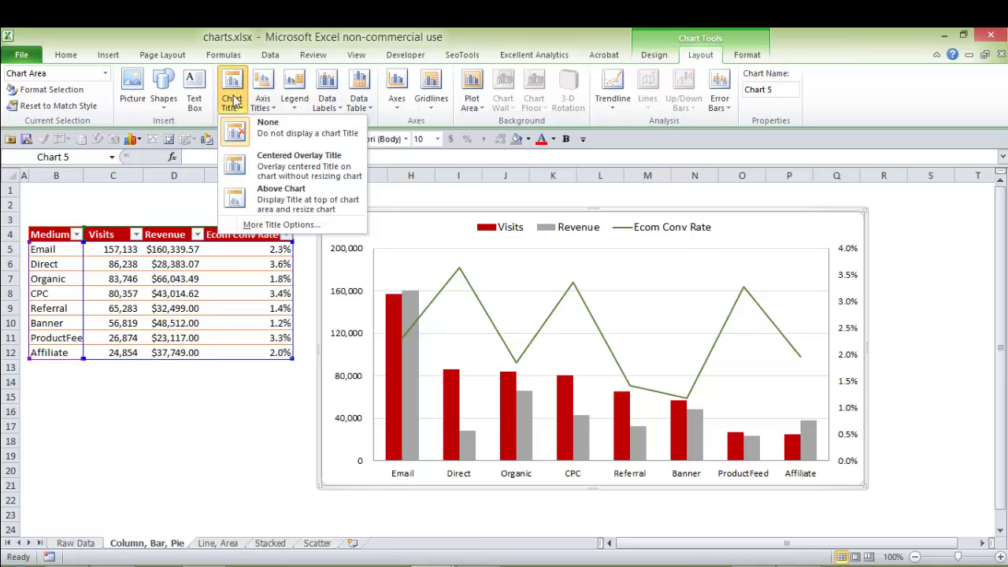
pyautogui.click(262, 206)
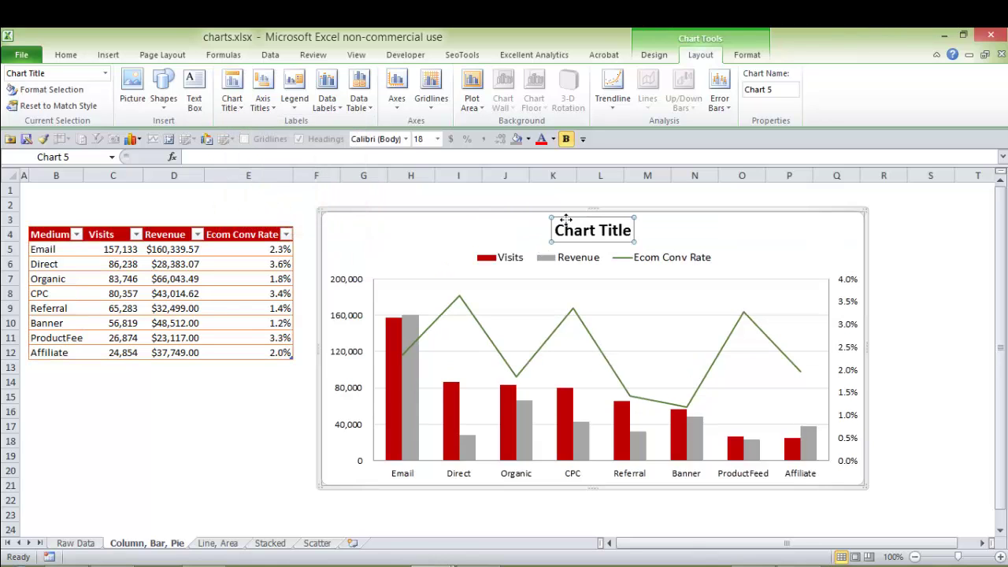
# Change the chart title text to "Visits, Revenue and Conversion Rate for June 2013".
pyautogui.doubleClick(587, 232)
pyautogui.tripleClick(587, 232)
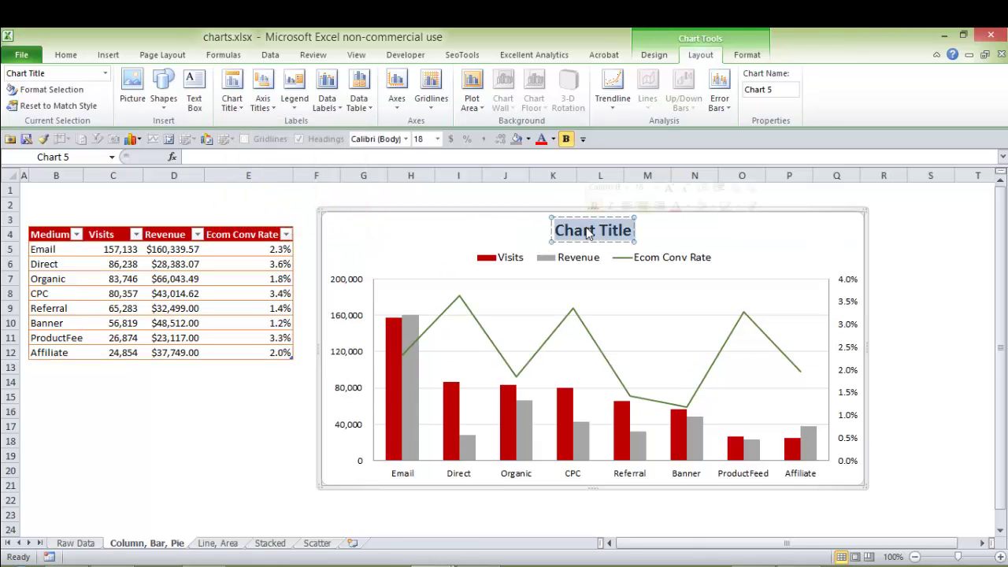
pyautogui.click(576, 220)
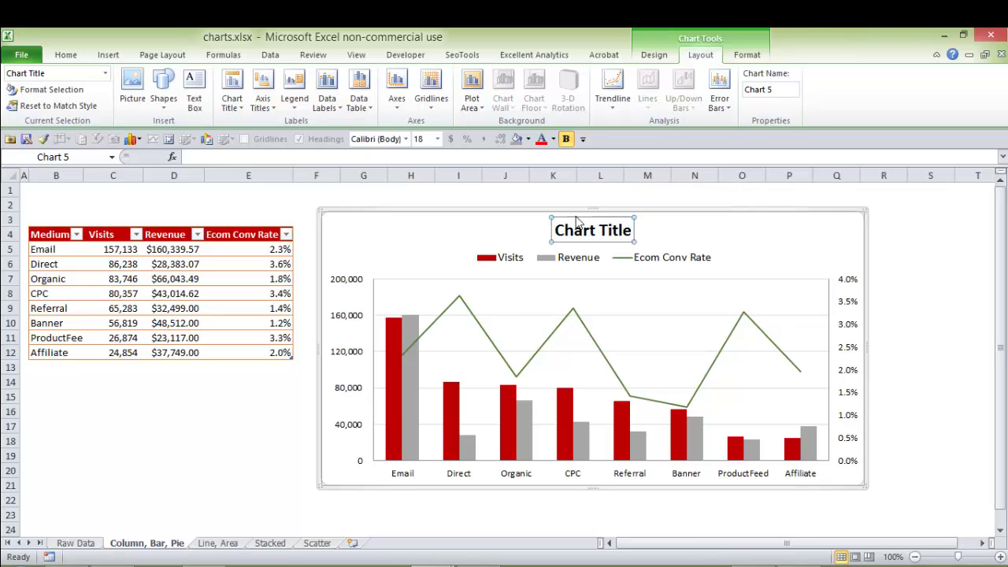
pyautogui.click(205, 156)
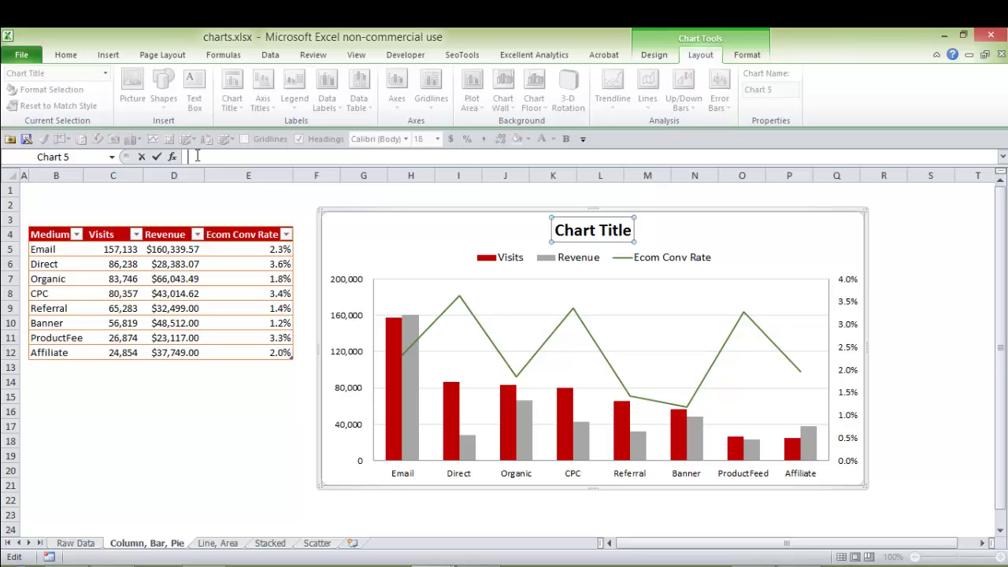
pyautogui.write('Visits')
pyautogui.write(' a')
pyautogui.write('Revenue a')
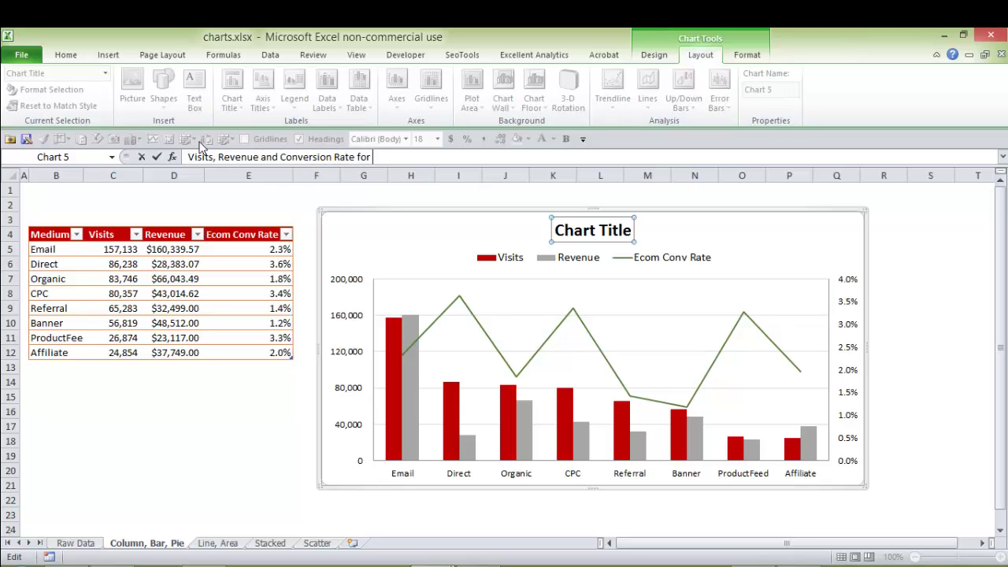
pyautogui.write('June 2013')
pyautogui.press('Return')
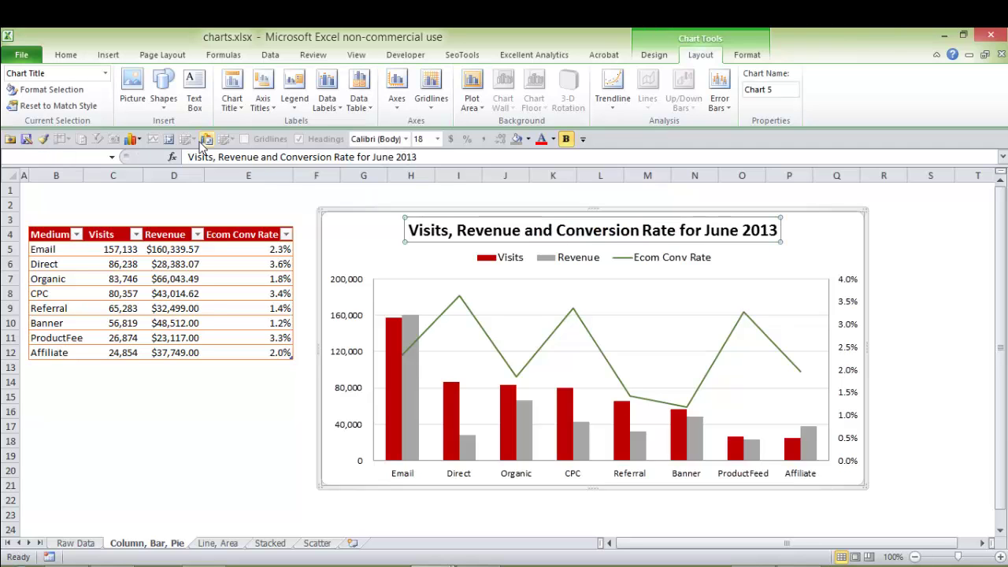
pyautogui.click(930, 337)
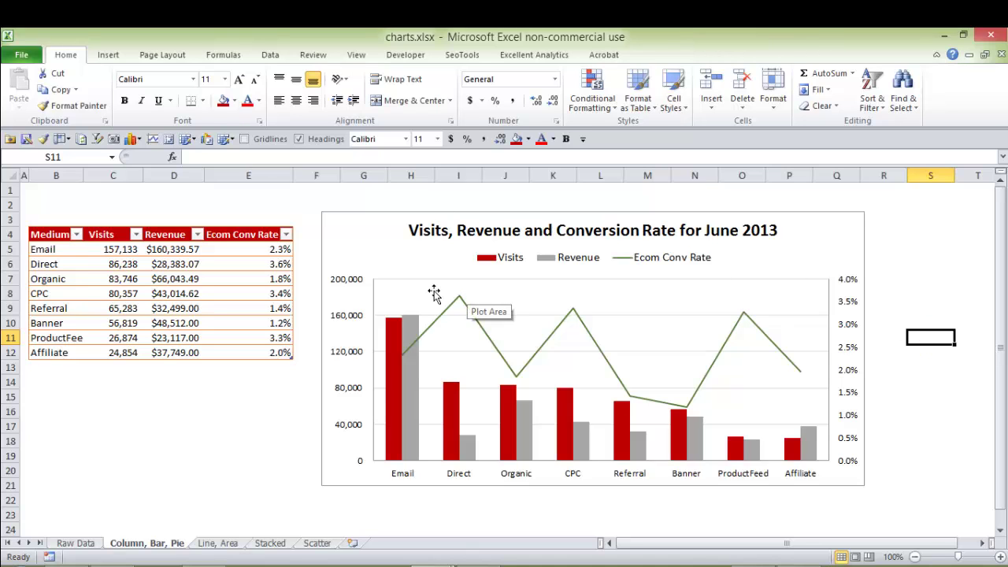
# Add a rotated primary vertical axis title reading "Visits" and set its font size to 12.
pyautogui.click(371, 234)
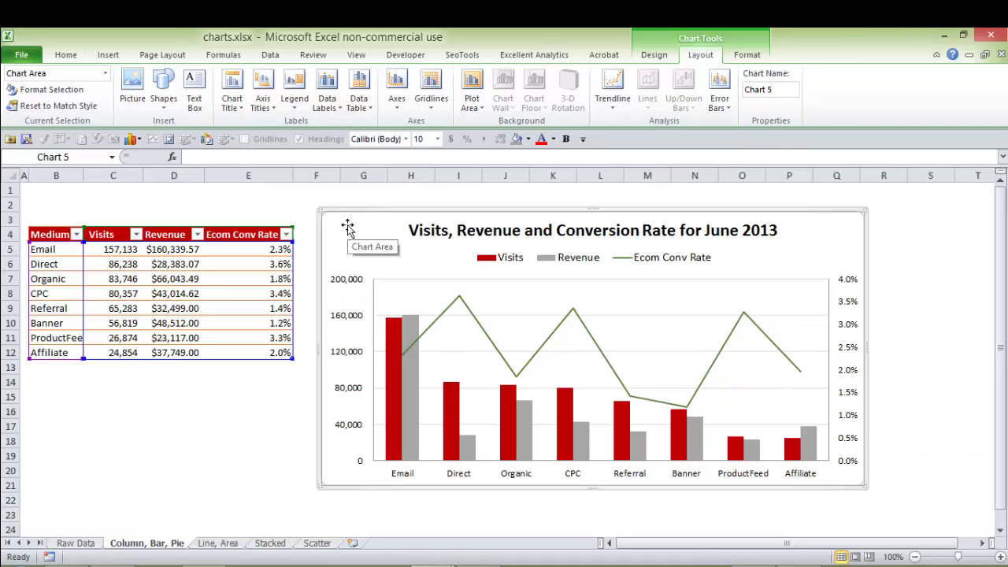
pyautogui.click(265, 96)
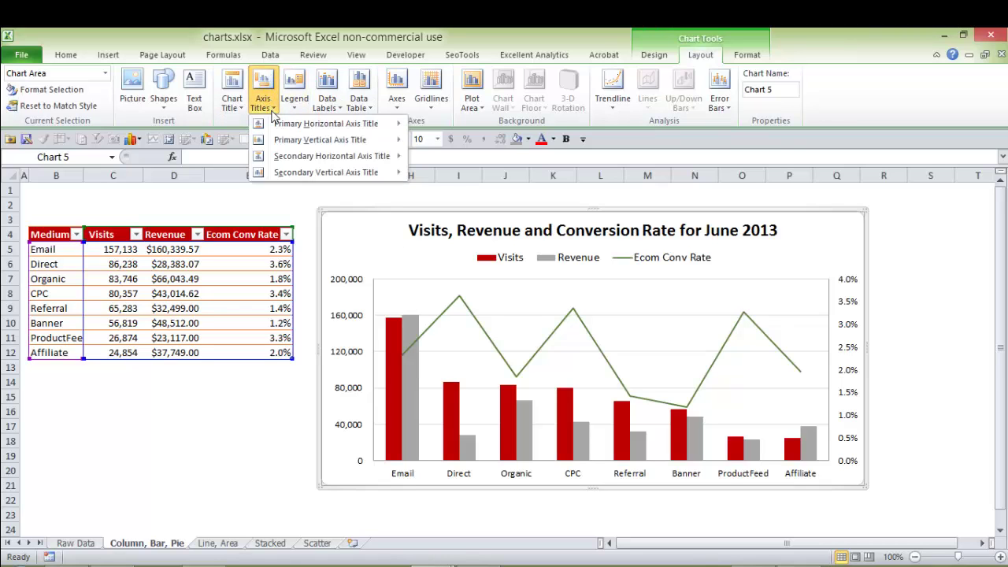
pyautogui.moveTo(285, 142)
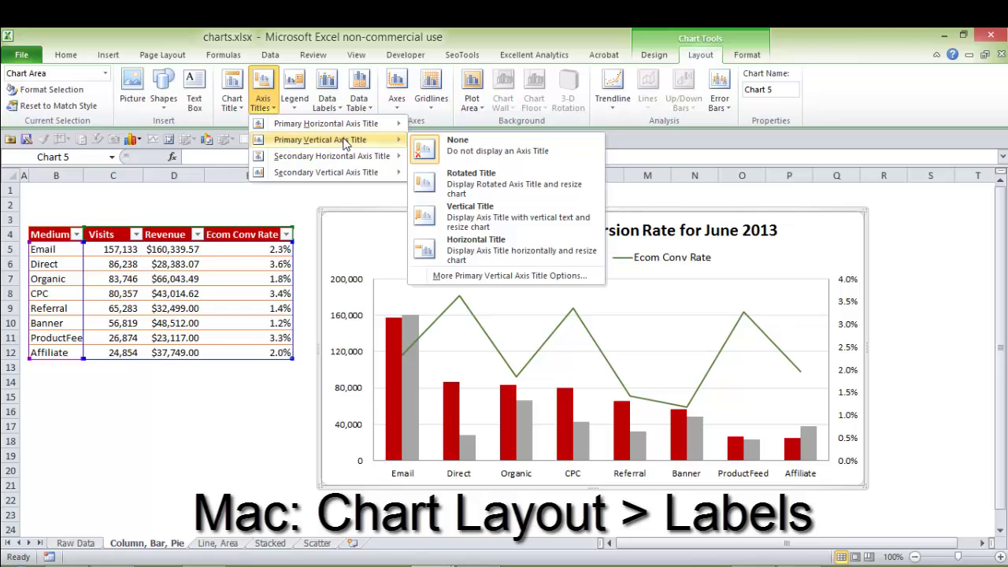
pyautogui.click(451, 183)
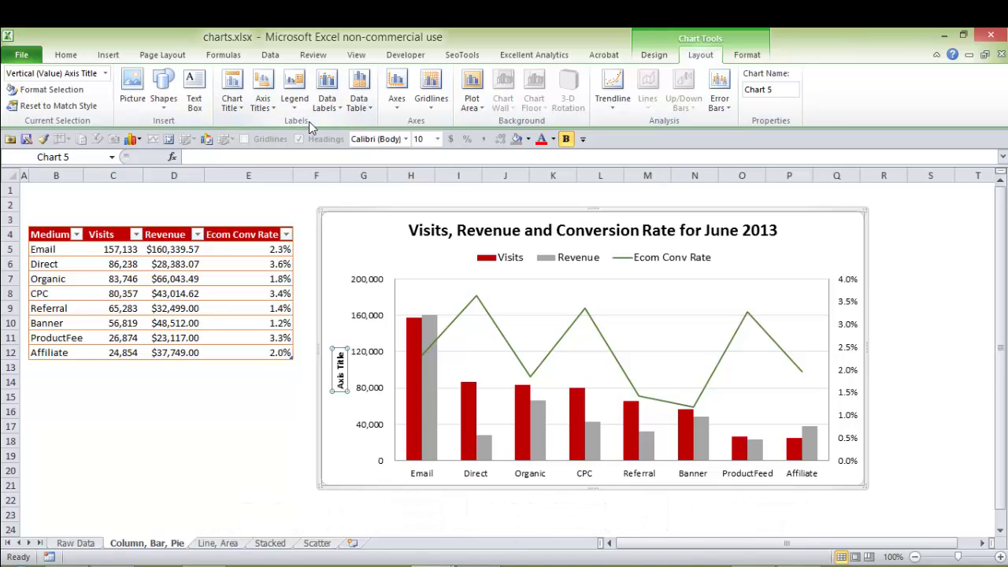
pyautogui.click(214, 156)
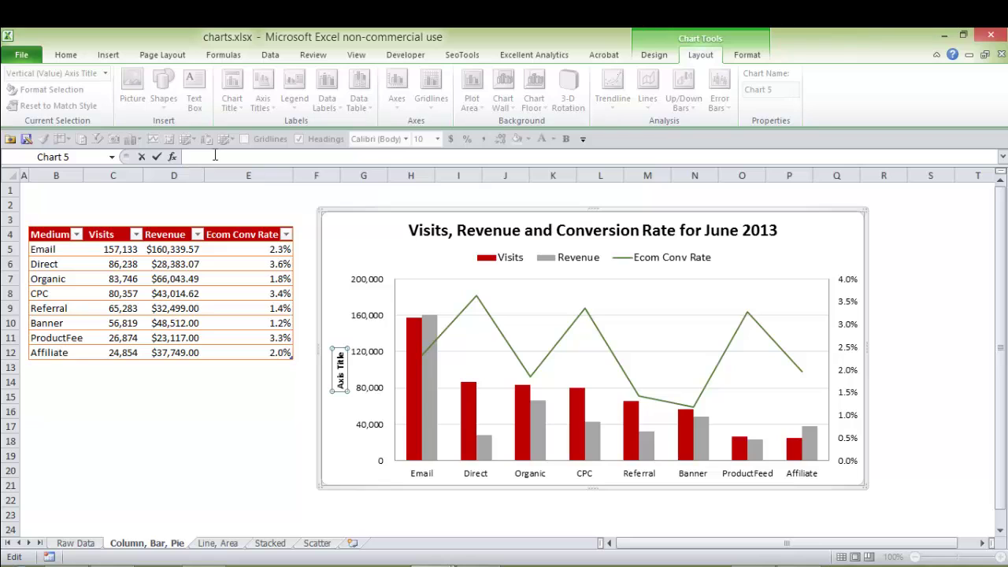
pyautogui.press('Return')
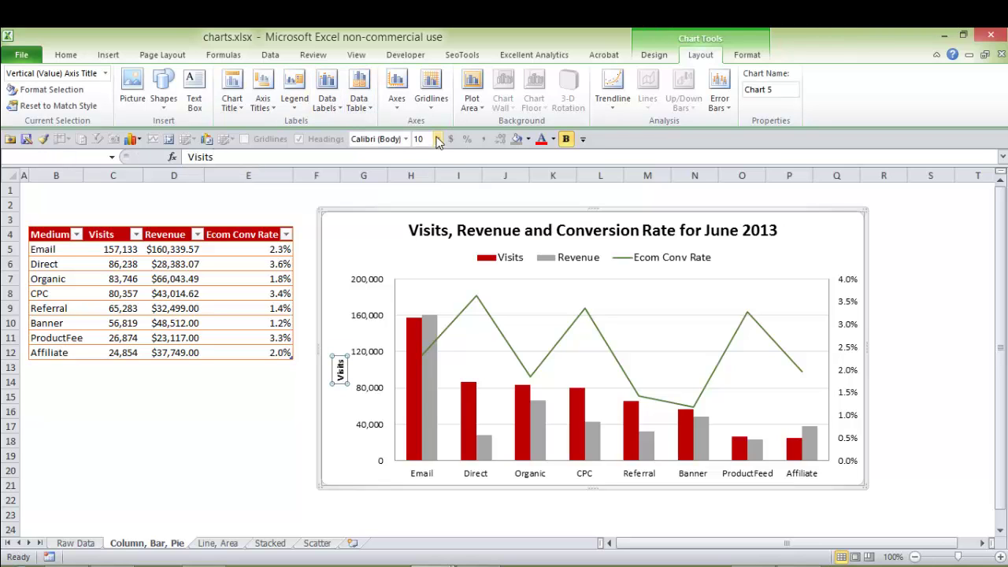
pyautogui.click(438, 139)
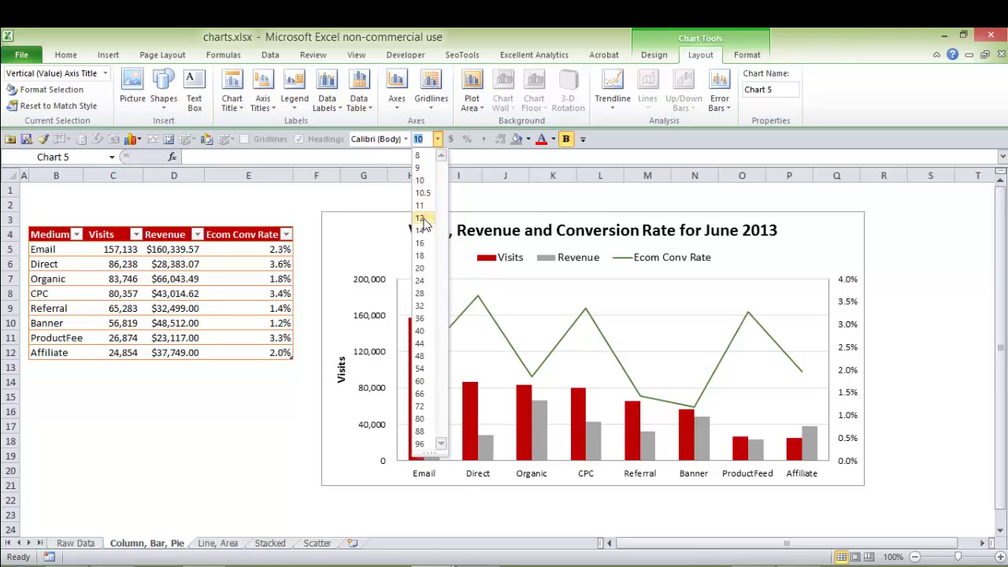
# Add a rotated secondary vertical axis title reading "Conversion Rate" and set its font size to 12.
pyautogui.click(849, 350)
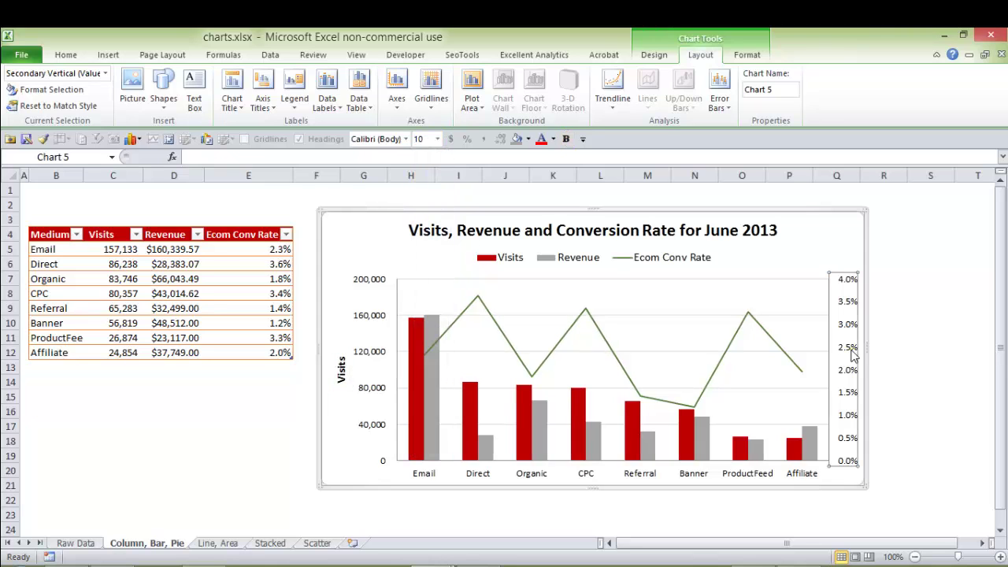
pyautogui.click(860, 269)
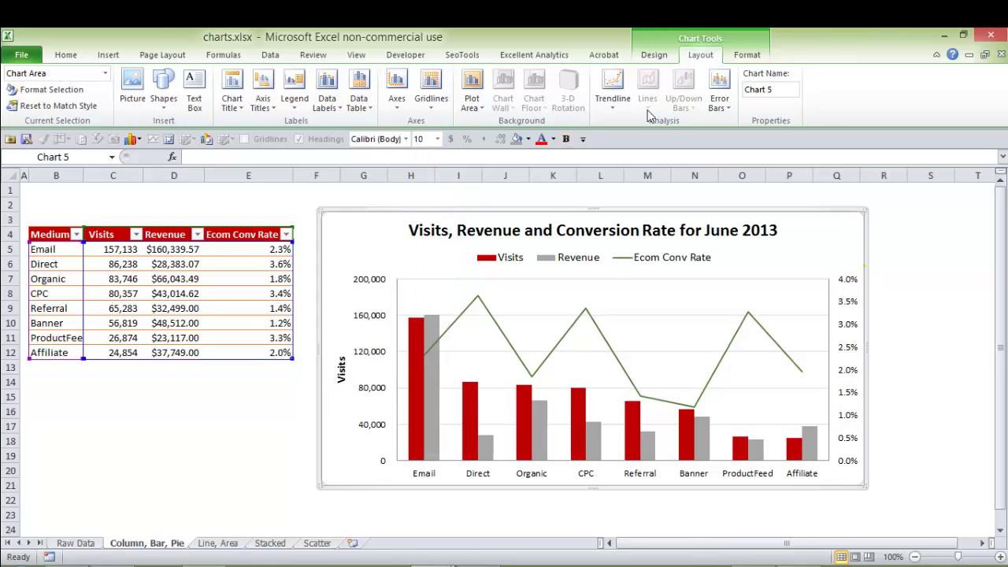
pyautogui.click(265, 97)
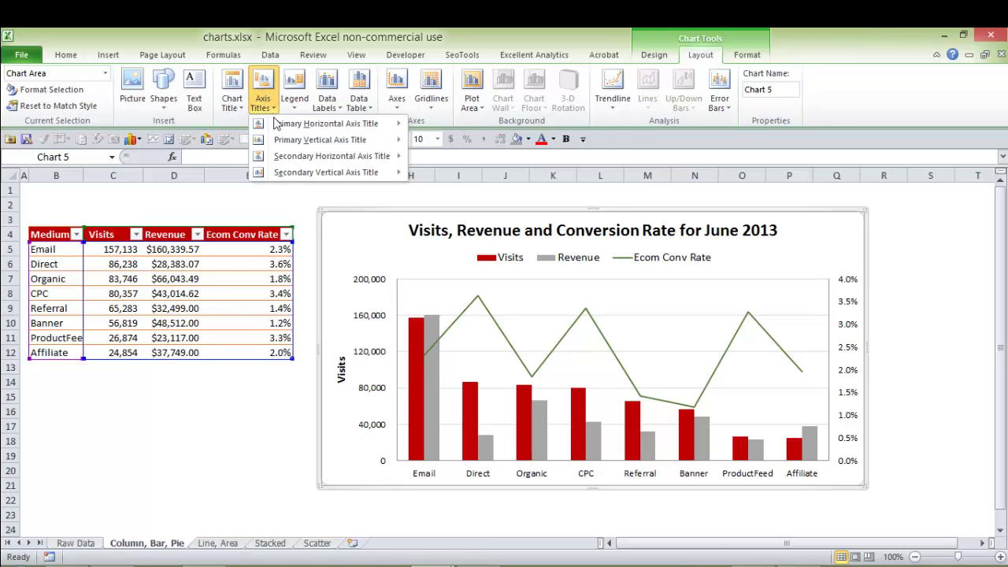
pyautogui.moveTo(277, 172)
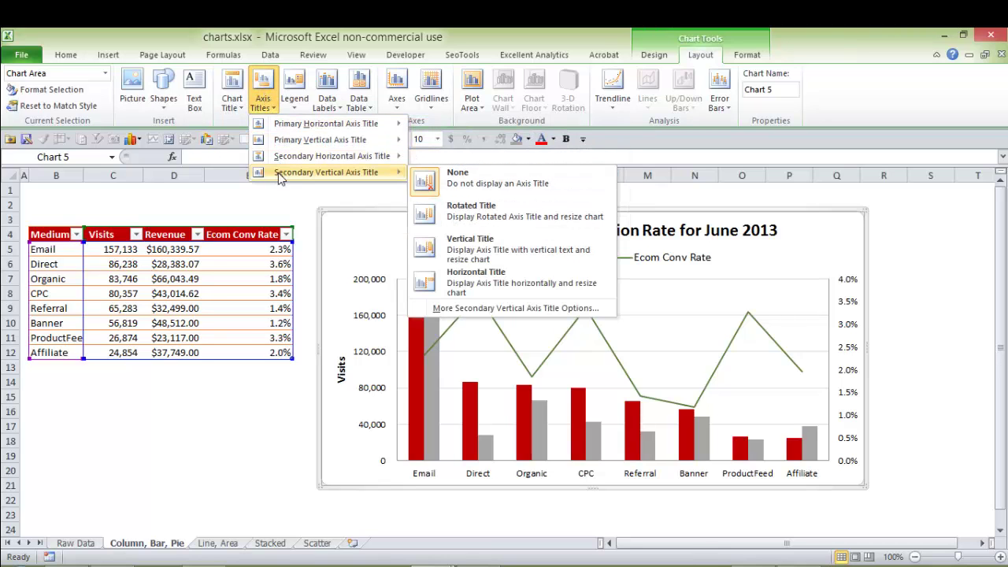
pyautogui.click(449, 213)
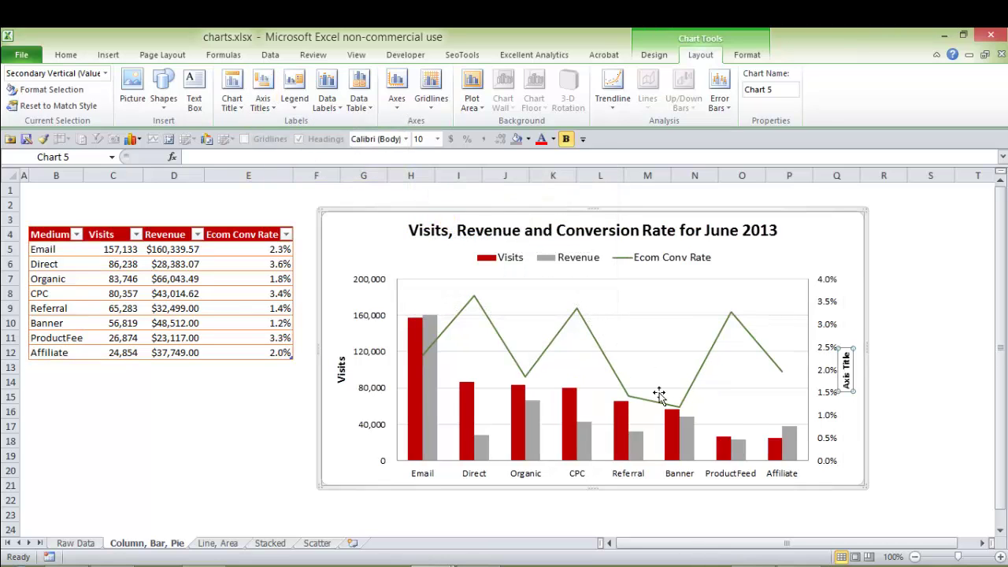
pyautogui.click(199, 157)
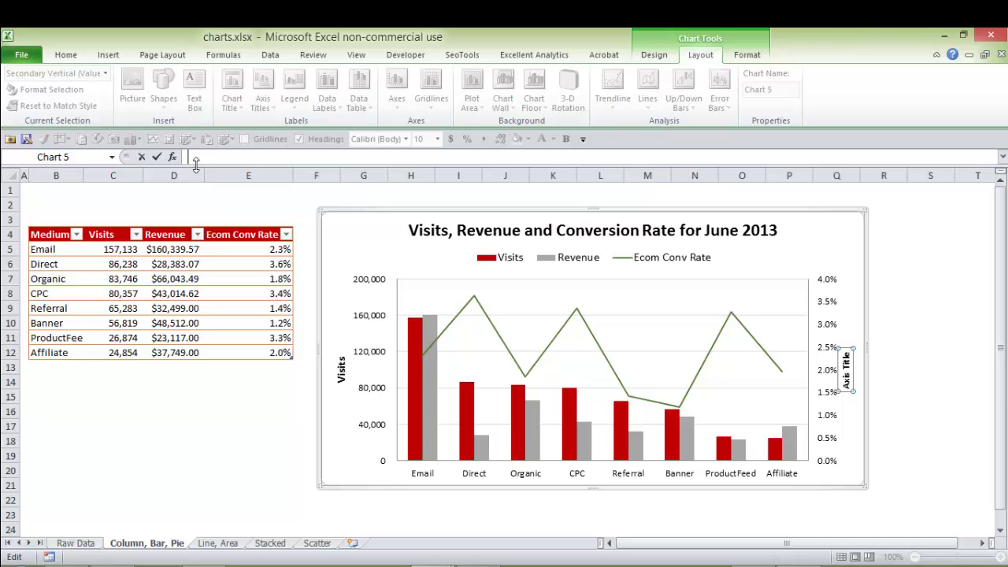
pyautogui.write('Conversion Rate')
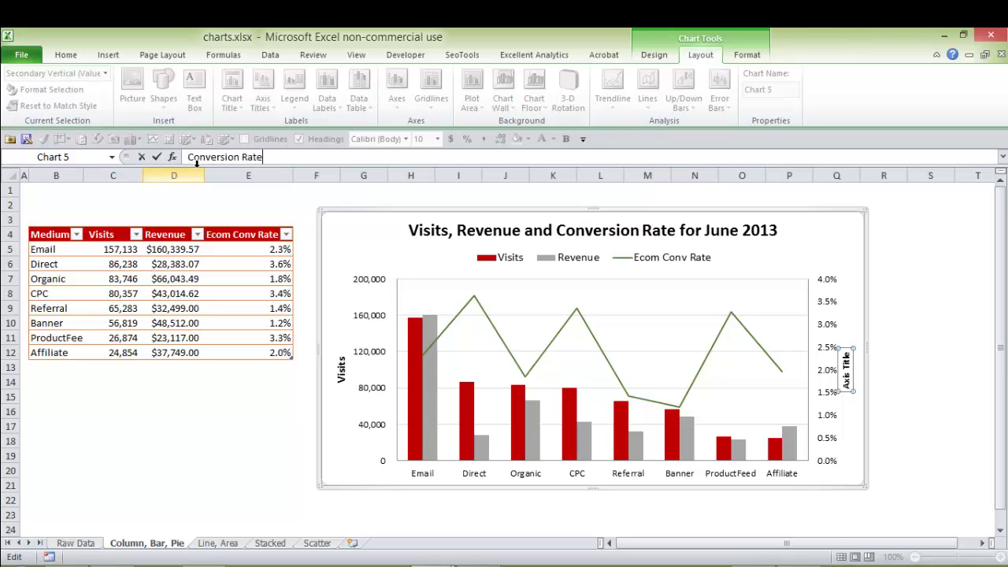
pyautogui.press('Return')
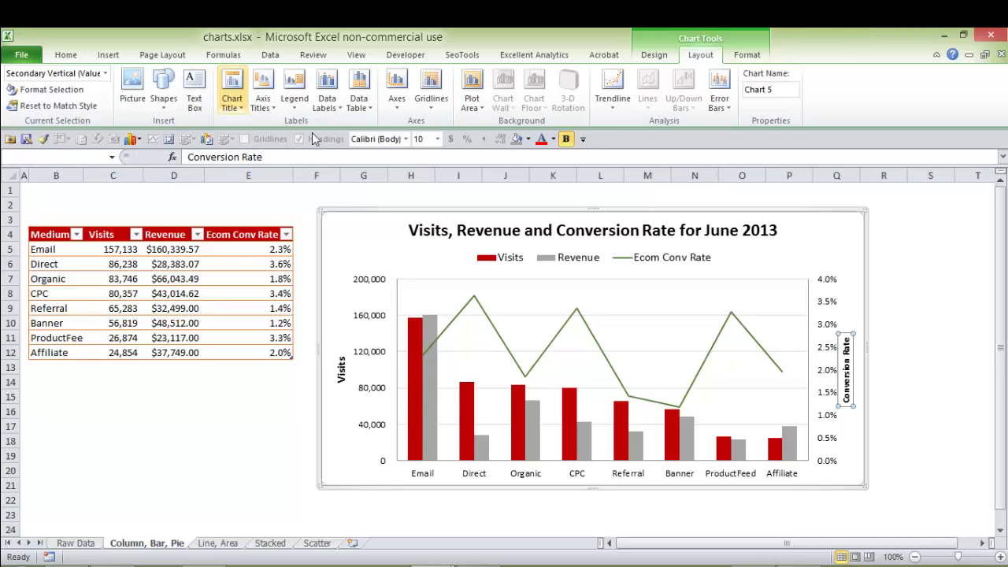
pyautogui.click(437, 138)
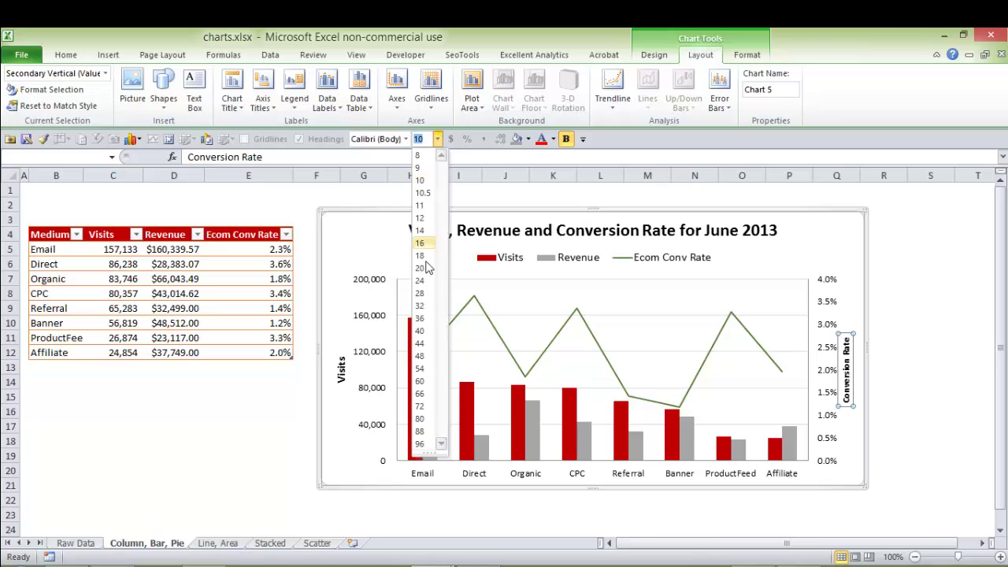
pyautogui.click(421, 218)
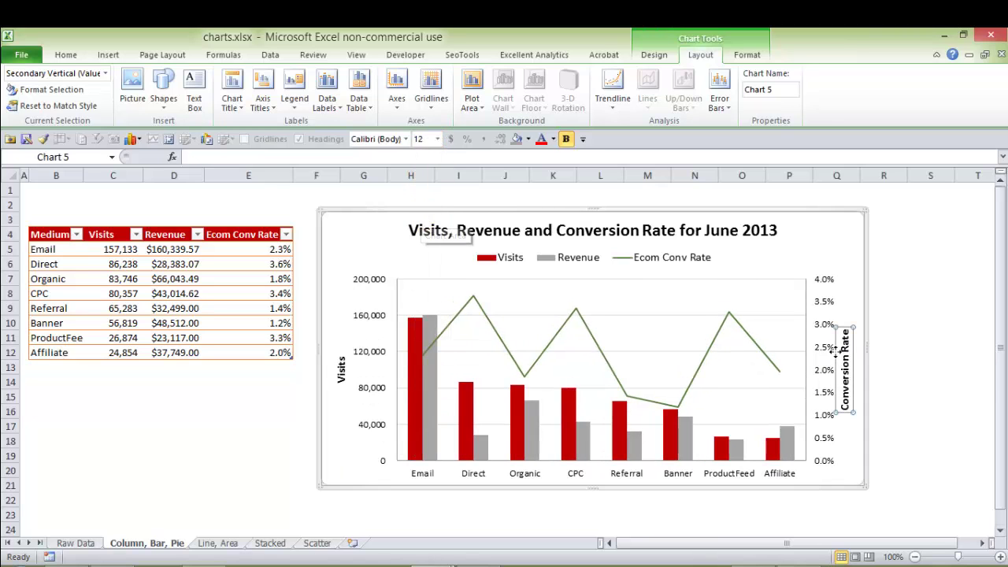
# Set the text direction of the Conversion Rate axis title to Rotate all text 90°.
pyautogui.hotkey('ctrl', '1')
pyautogui.click(582, 252)
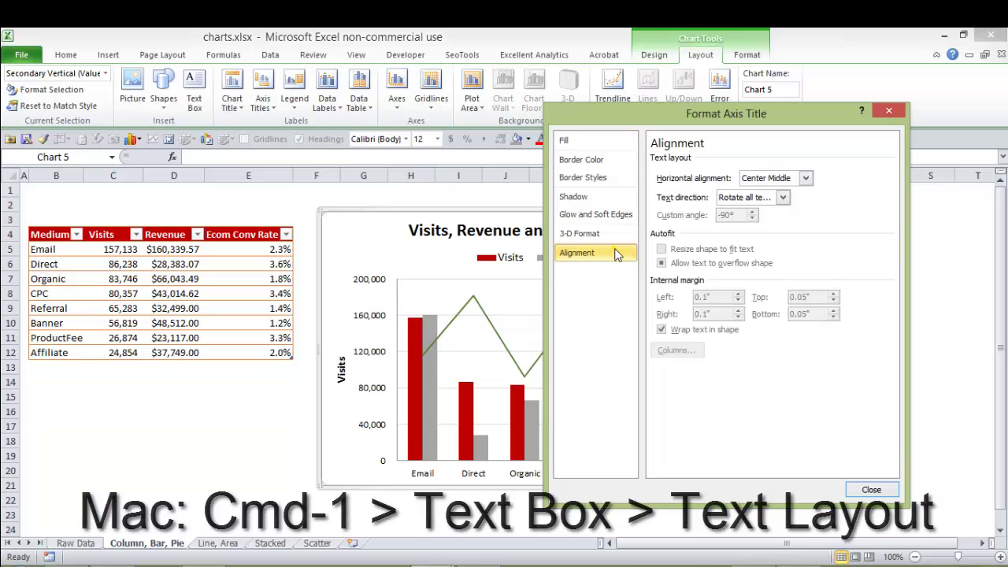
pyautogui.click(784, 197)
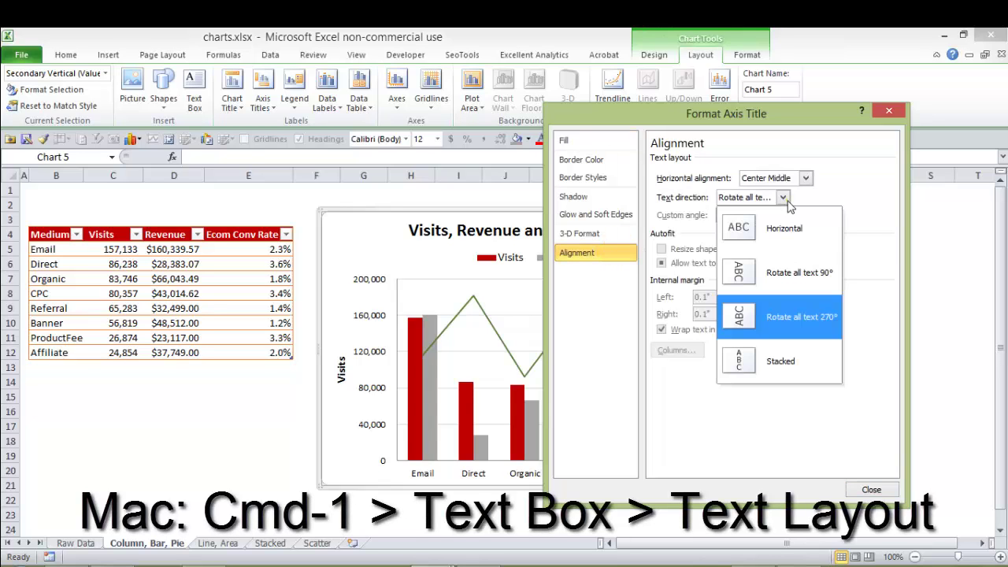
pyautogui.click(779, 276)
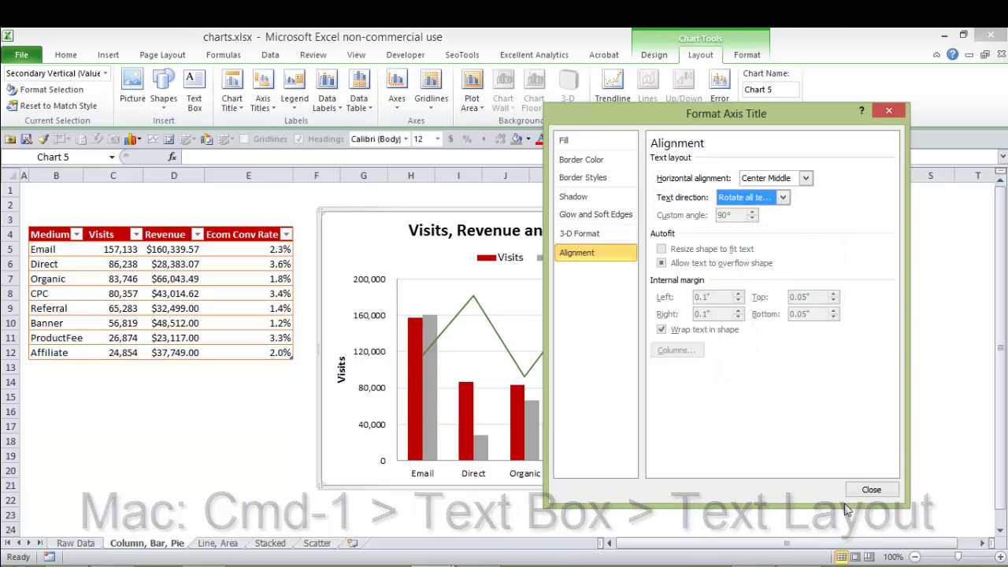
# Close the axis title formatting and remove the Ecom Conv Rate column from the chart's data range.
pyautogui.click(870, 489)
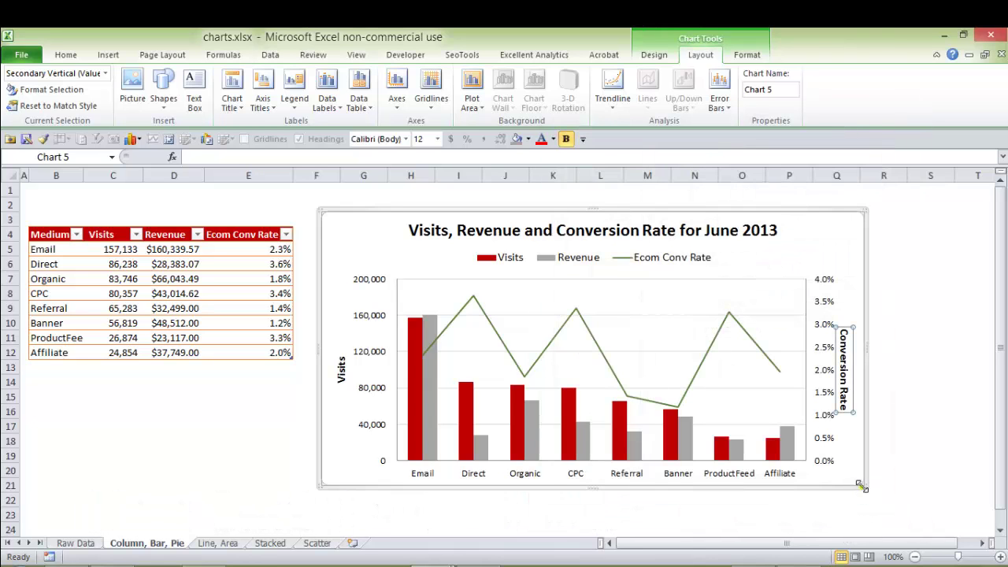
pyautogui.click(921, 394)
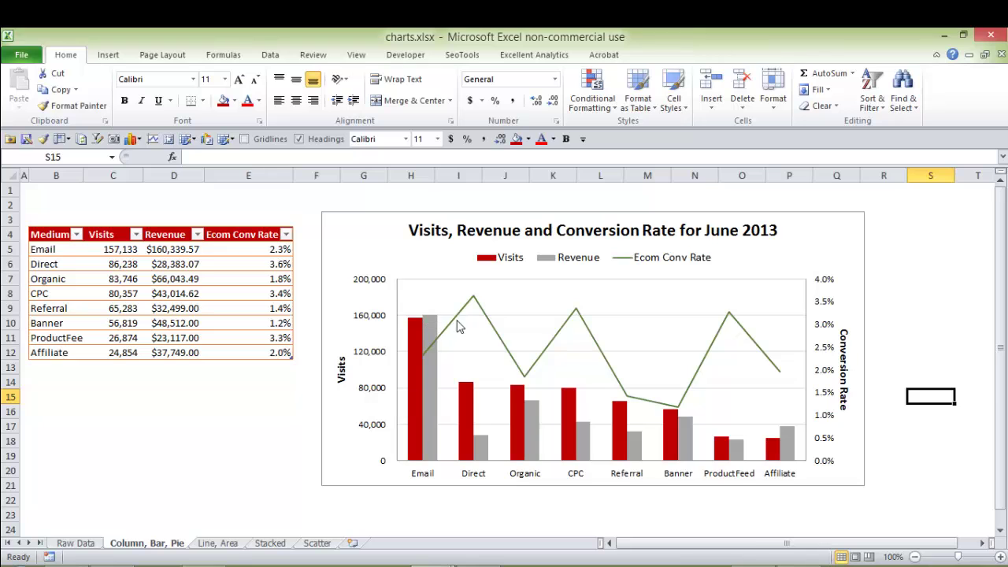
pyautogui.click(355, 240)
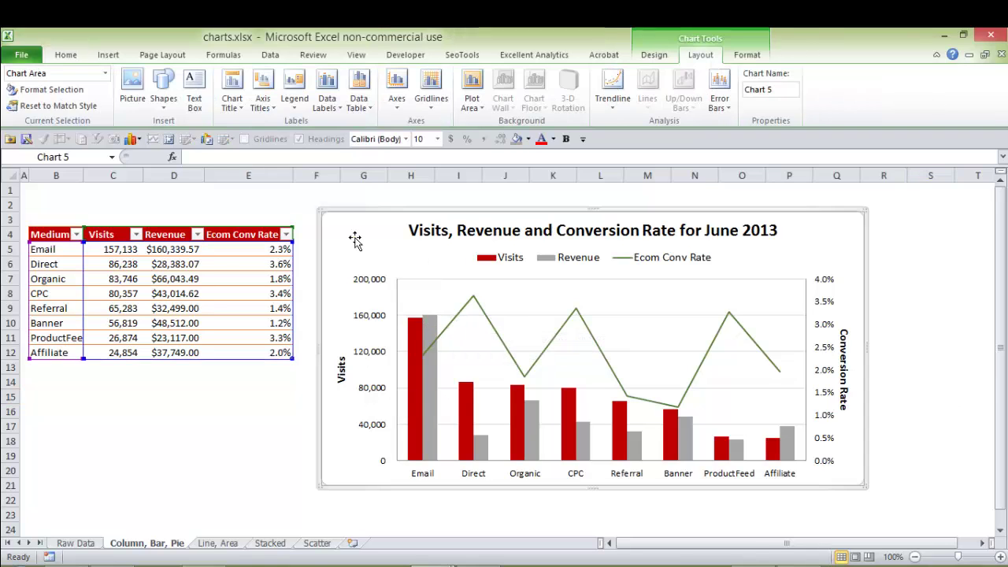
pyautogui.moveTo(296, 362); pyautogui.dragTo(290, 357)
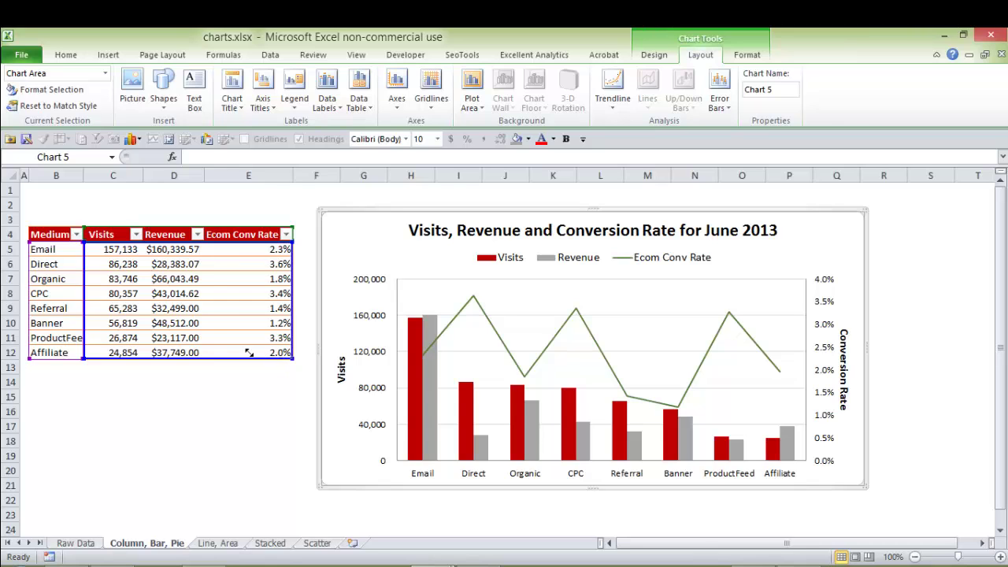
pyautogui.moveTo(249, 353); pyautogui.dragTo(226, 353)
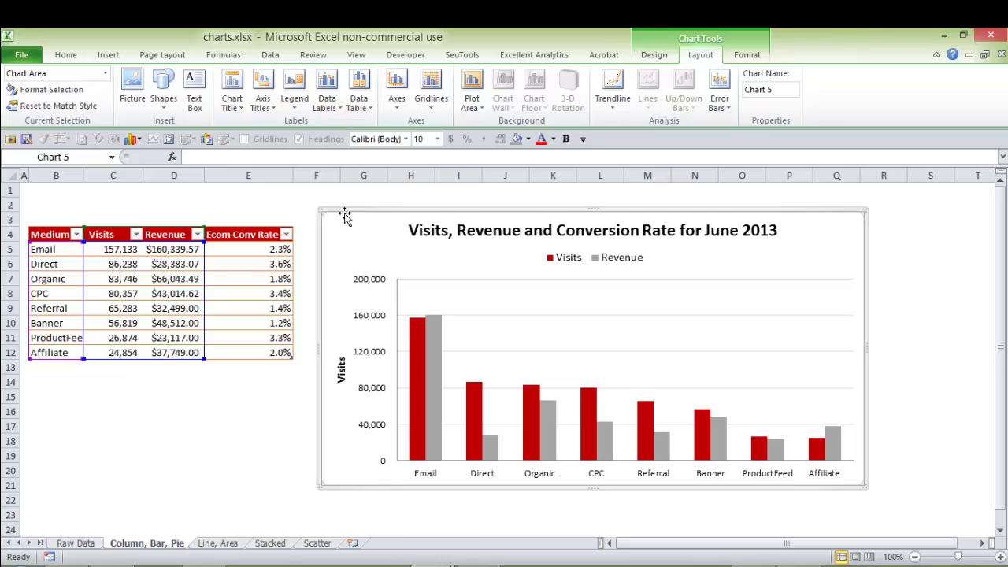
# Change the column chart of Visits and Revenue to a clustered bar chart.
pyautogui.click(660, 57)
pyautogui.click(662, 60)
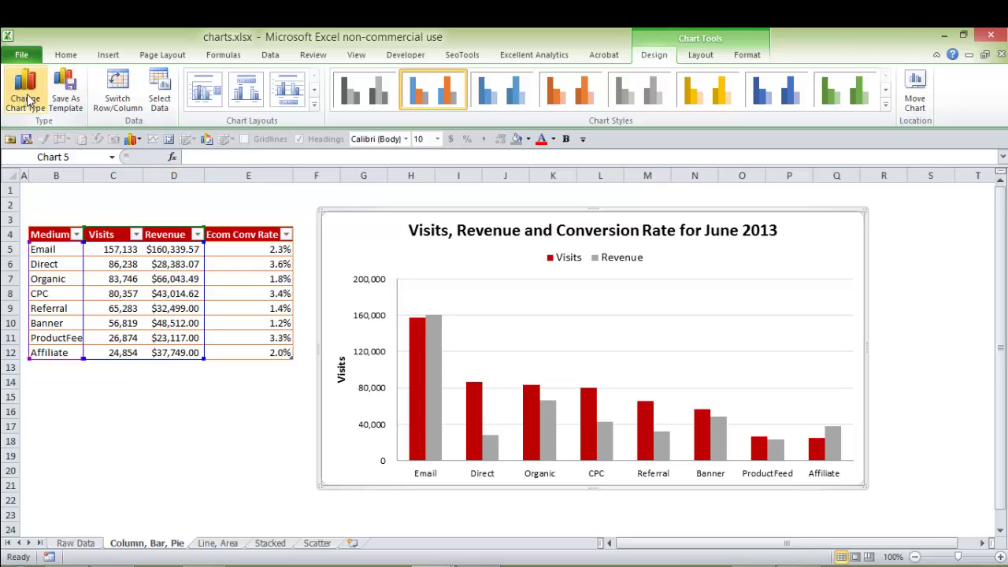
pyautogui.click(28, 100)
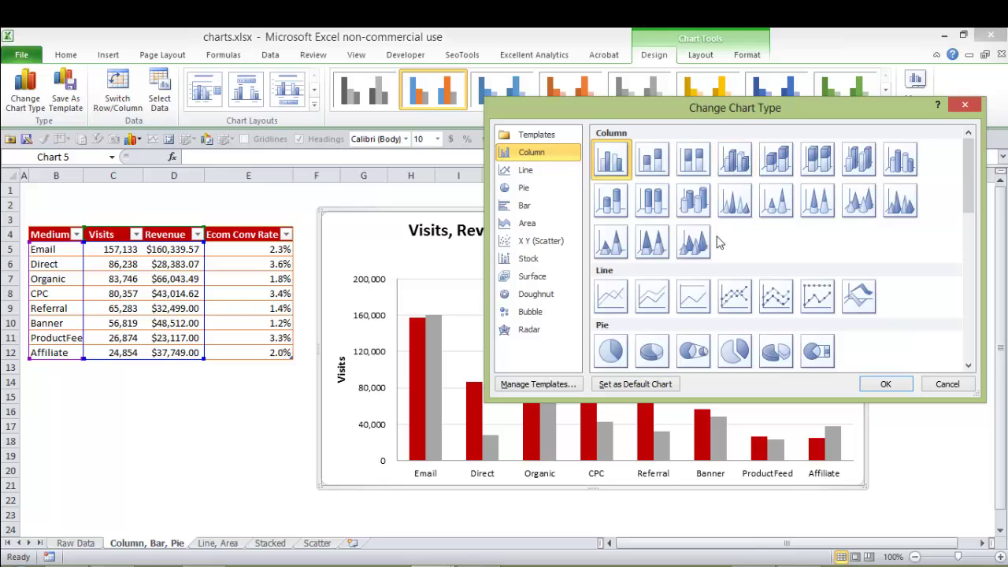
pyautogui.scroll(-10, 718, 244)
pyautogui.scroll(6, 718, 265)
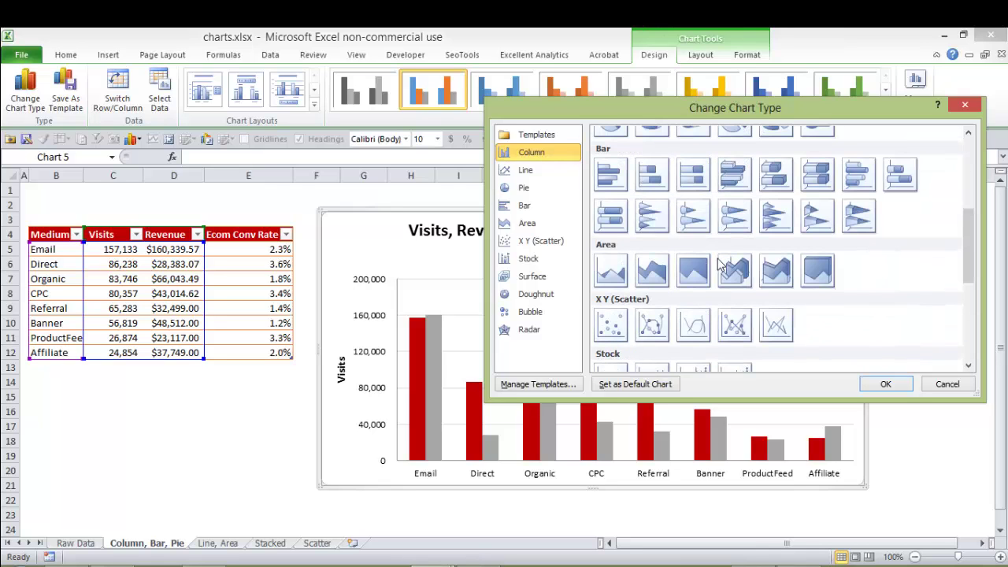
pyautogui.click(623, 177)
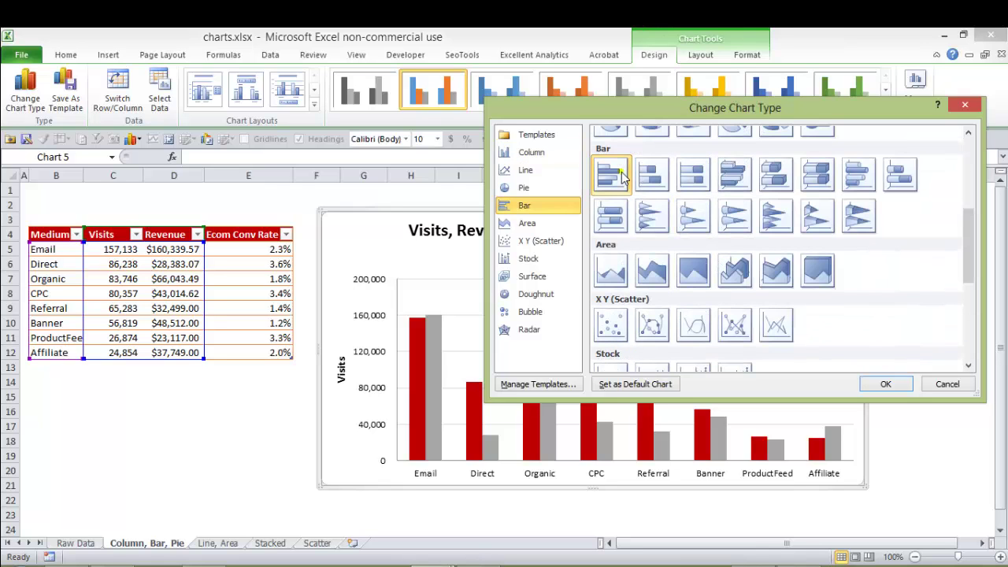
pyautogui.click(878, 384)
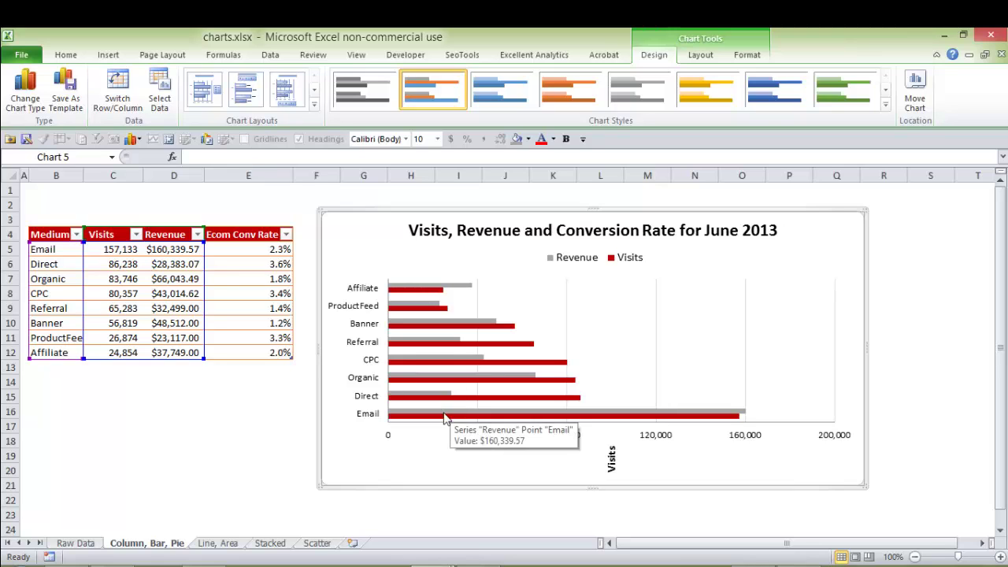
# Sort the table by Visits from smallest to largest.
pyautogui.moveTo(690, 412)
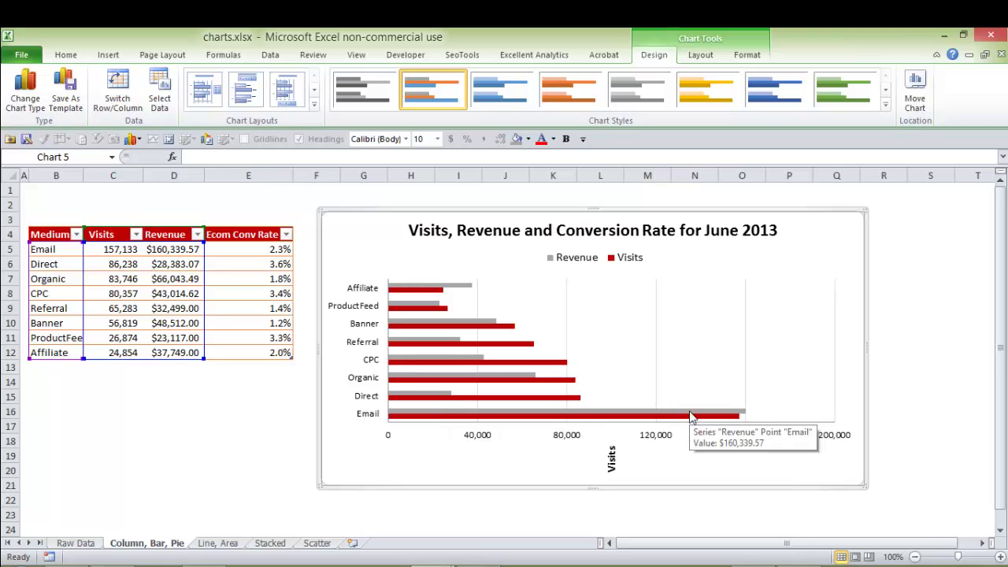
pyautogui.click(136, 234)
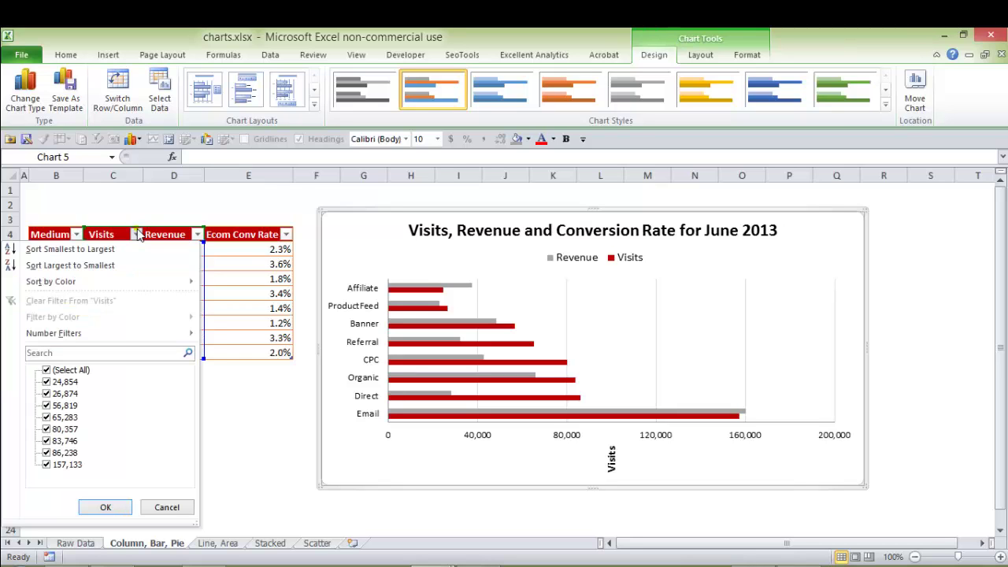
pyautogui.click(76, 249)
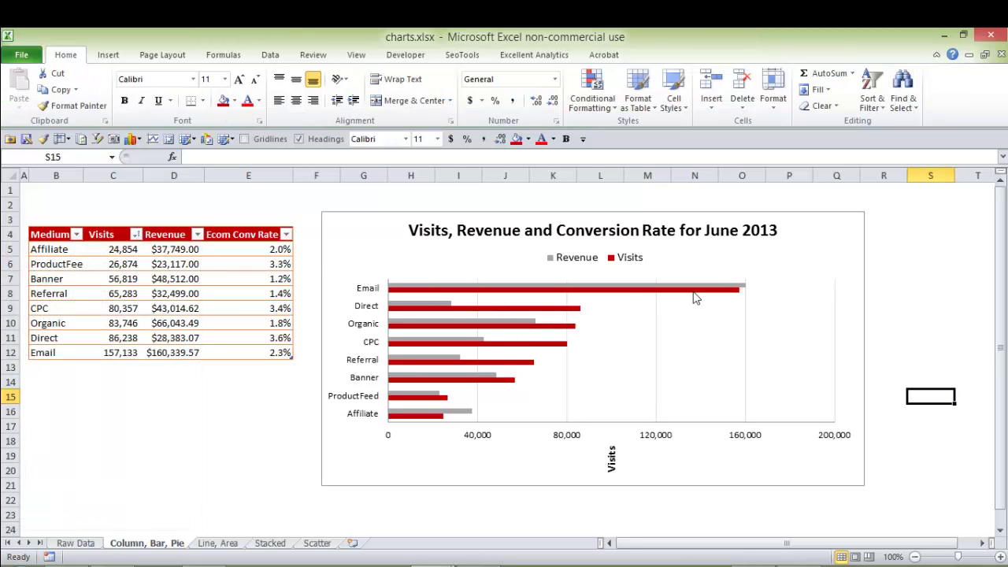
# Delete the rotated Visits axis title from the bar chart.
pyautogui.moveTo(733, 297)
pyautogui.click(398, 225)
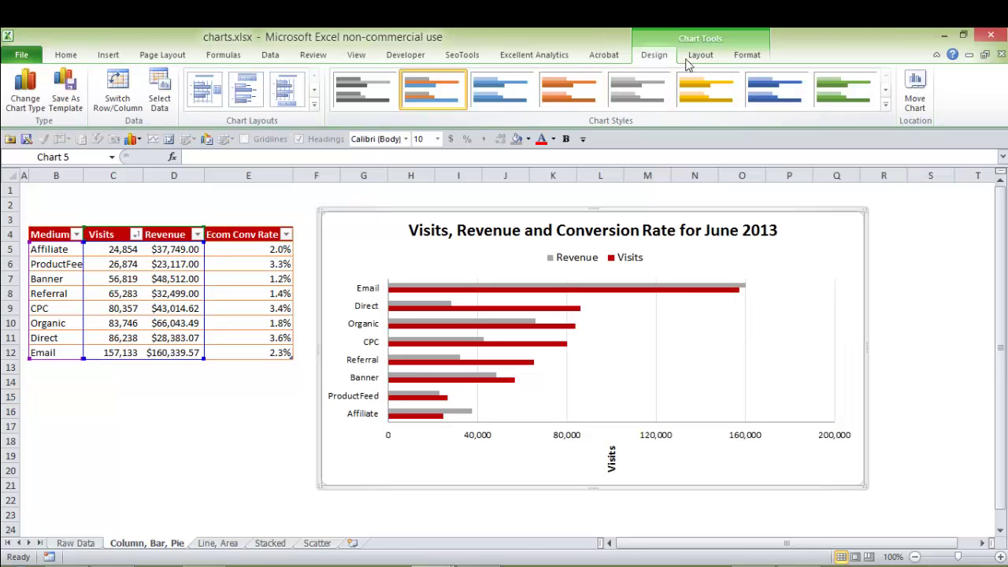
pyautogui.click(700, 57)
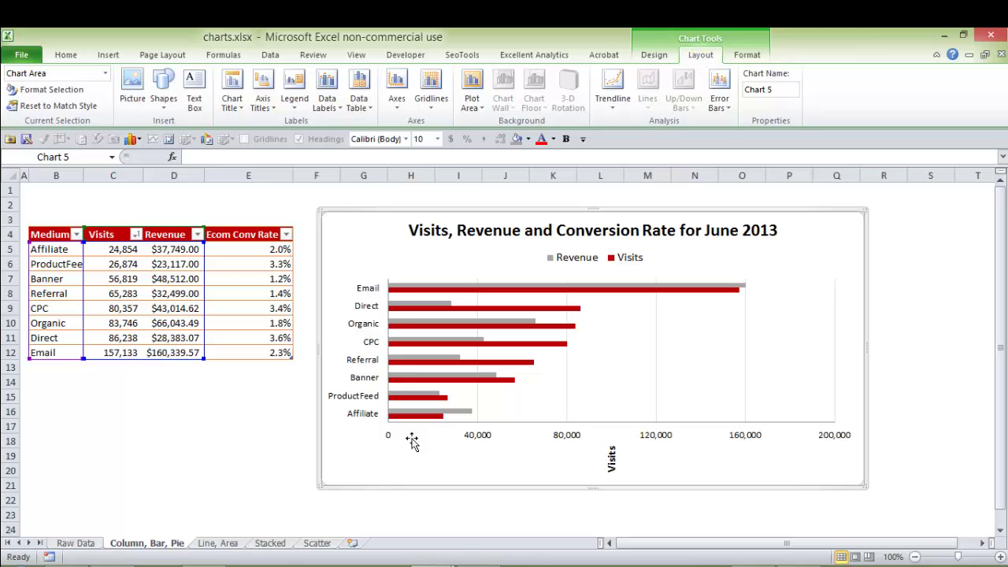
pyautogui.click(613, 461)
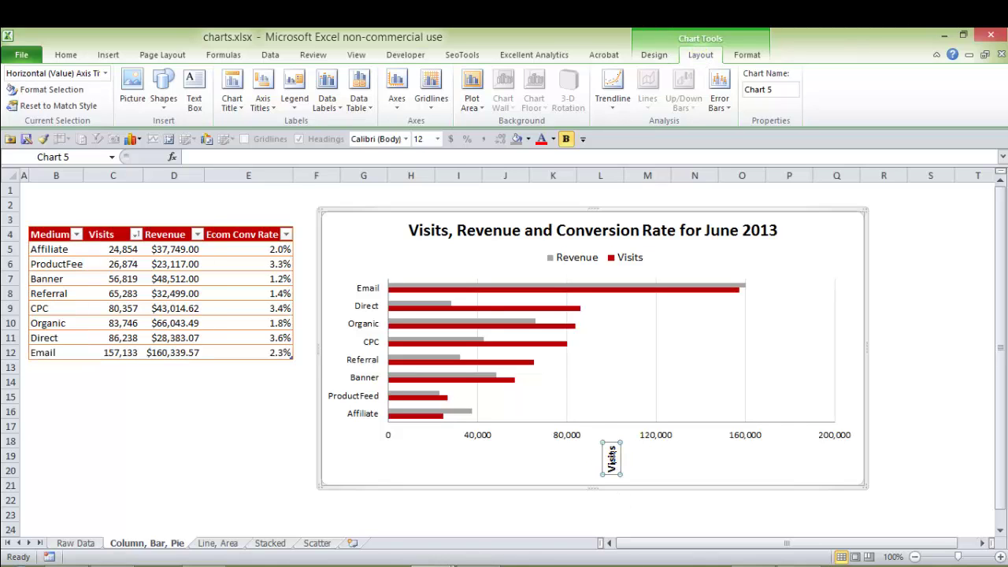
pyautogui.press('Delete')
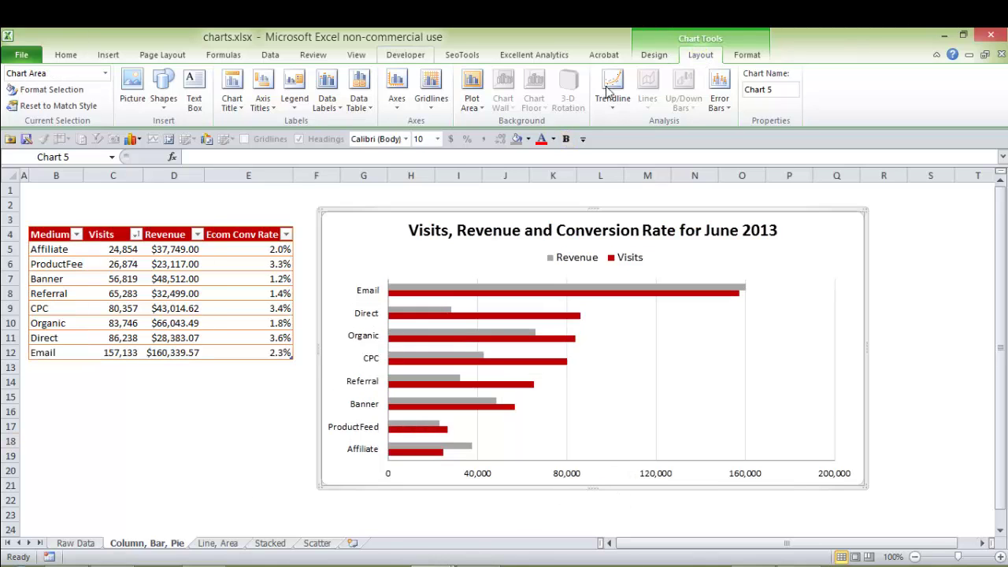
# Remove the Revenue column from the chart's data range, leaving only Visits plotted.
pyautogui.moveTo(470, 391)
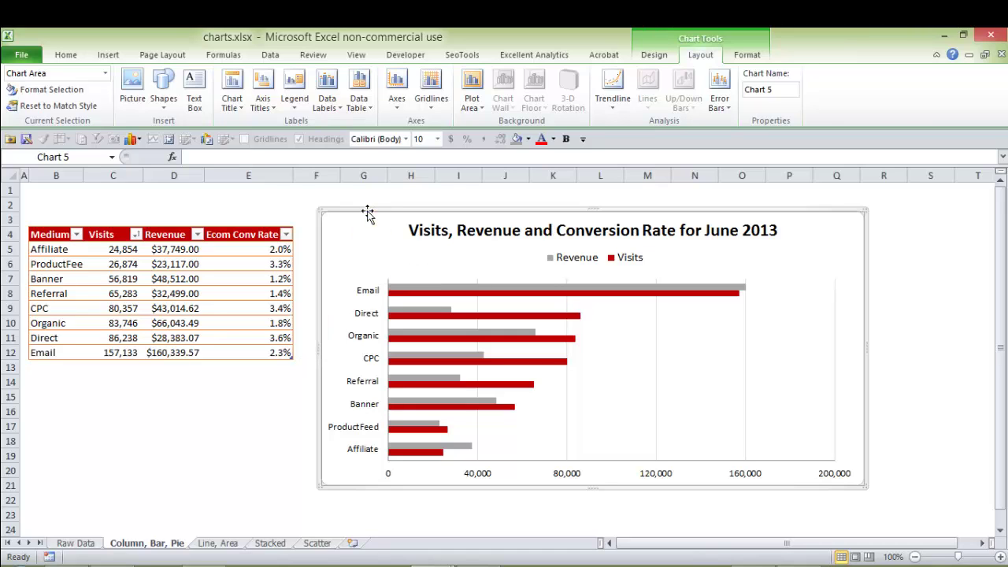
pyautogui.click(716, 282)
pyautogui.moveTo(201, 362); pyautogui.dragTo(119, 356)
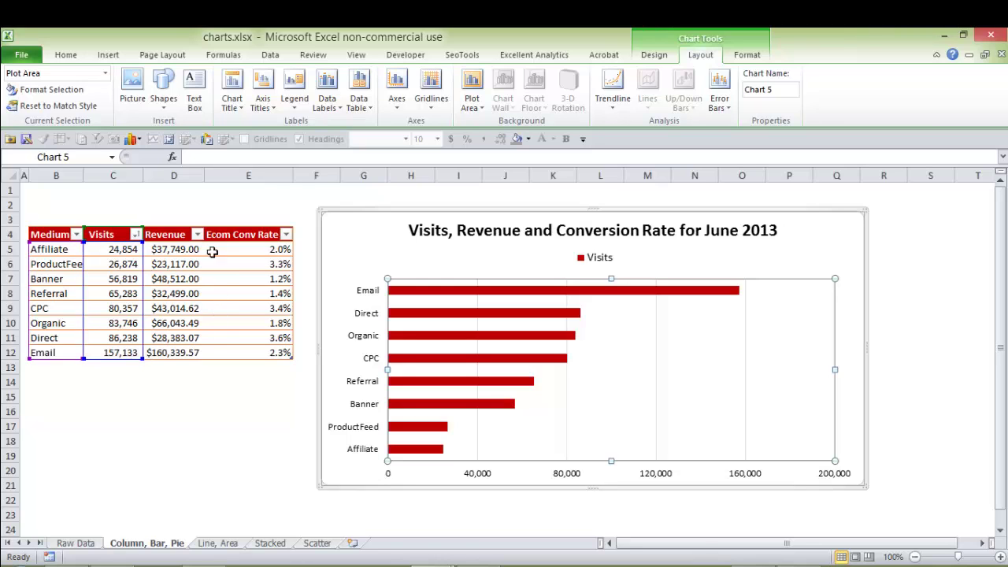
# Change the chart to a basic pie and apply the multicolour chart style with white outlines between the slices.
pyautogui.click(652, 53)
pyautogui.click(25, 86)
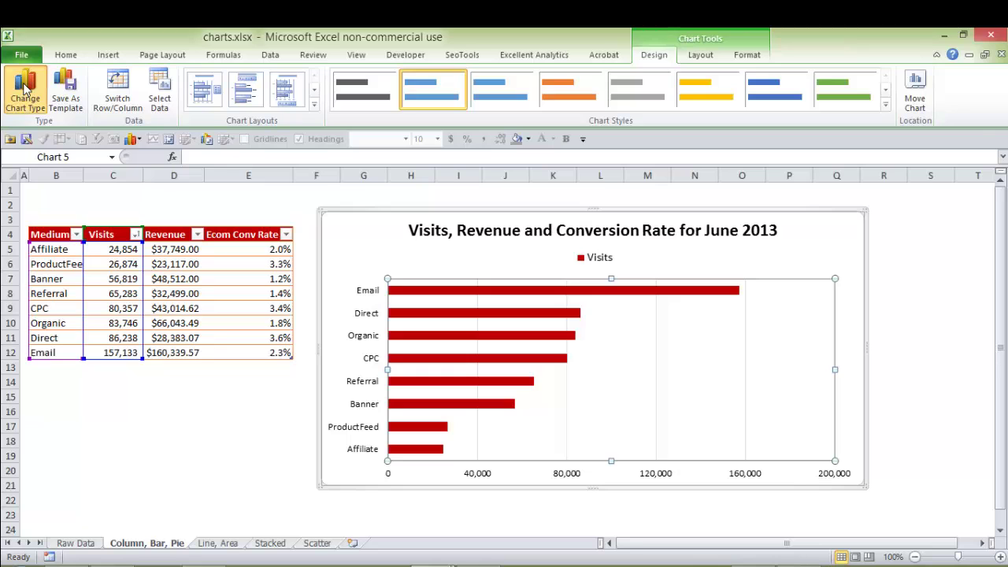
pyautogui.click(604, 291)
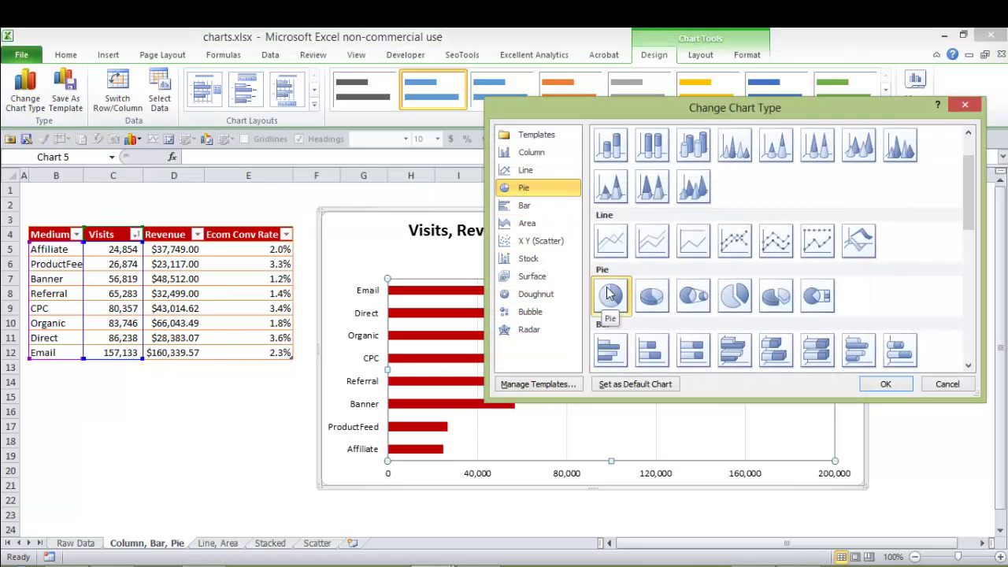
pyautogui.click(887, 382)
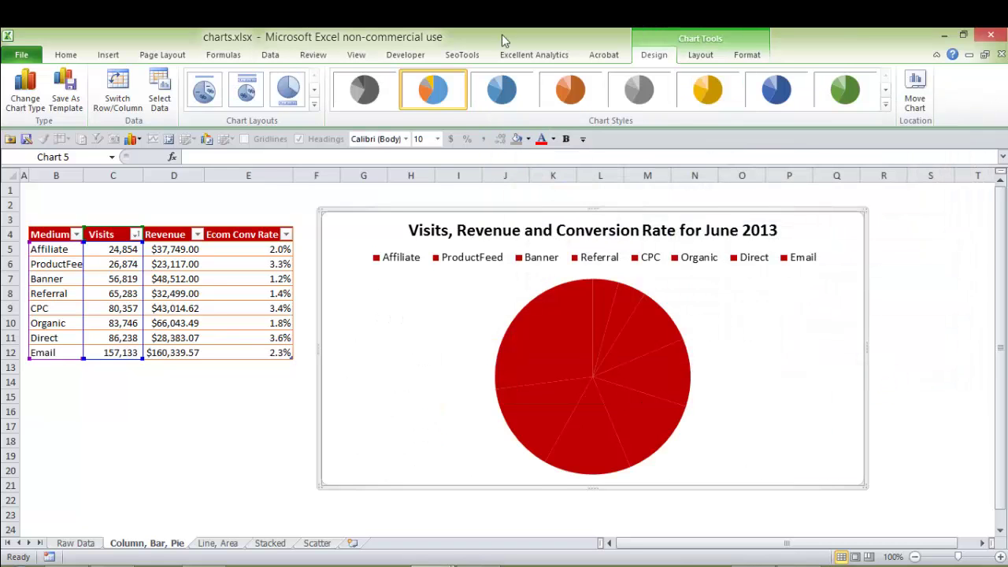
pyautogui.click(885, 104)
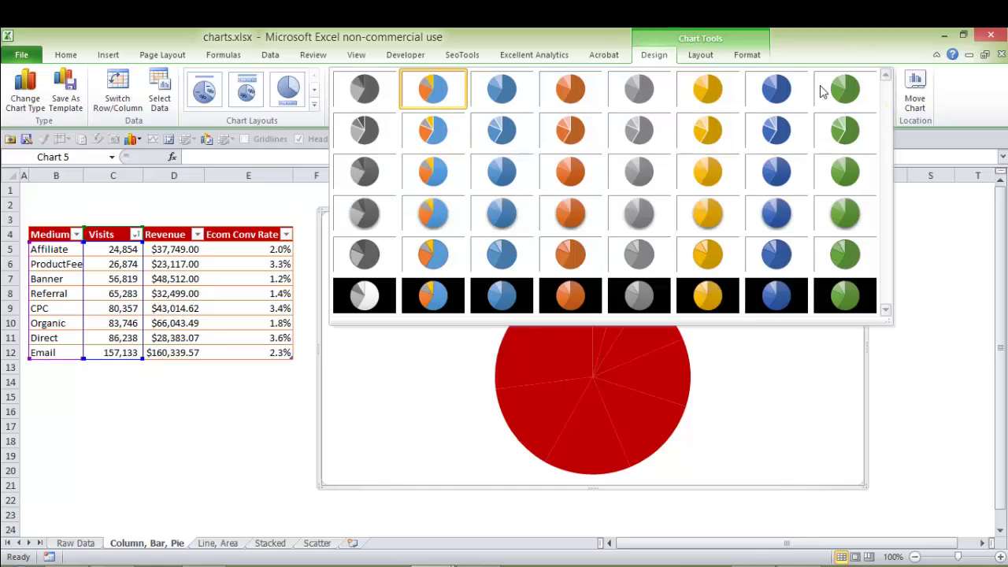
pyautogui.click(430, 126)
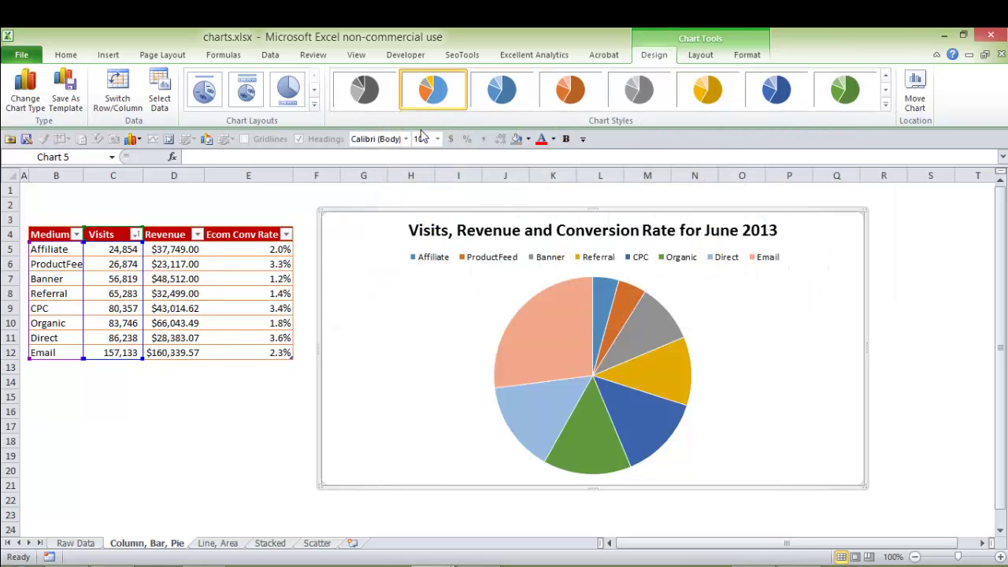
# Sort the table by Visits from largest to smallest.
pyautogui.moveTo(524, 339)
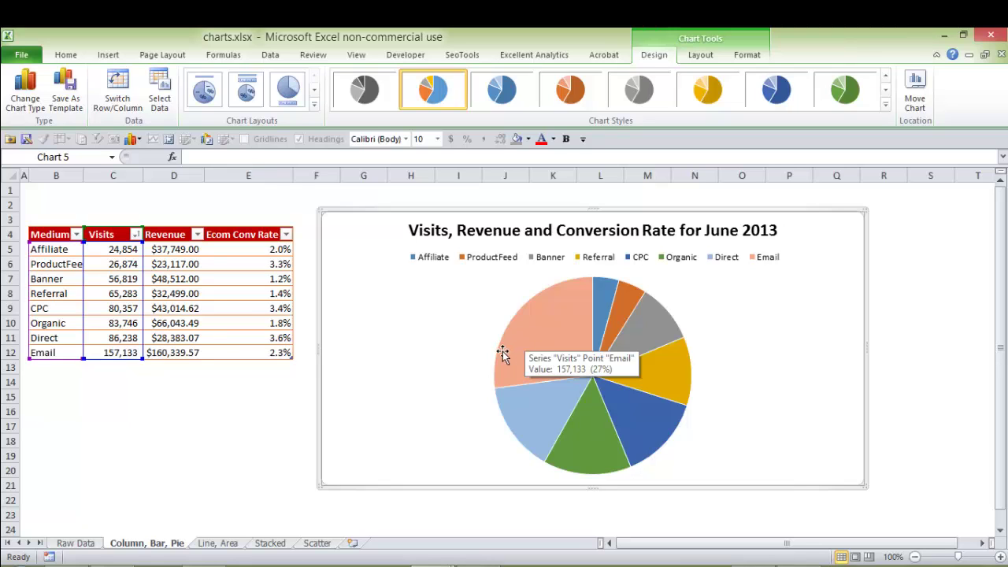
pyautogui.click(136, 234)
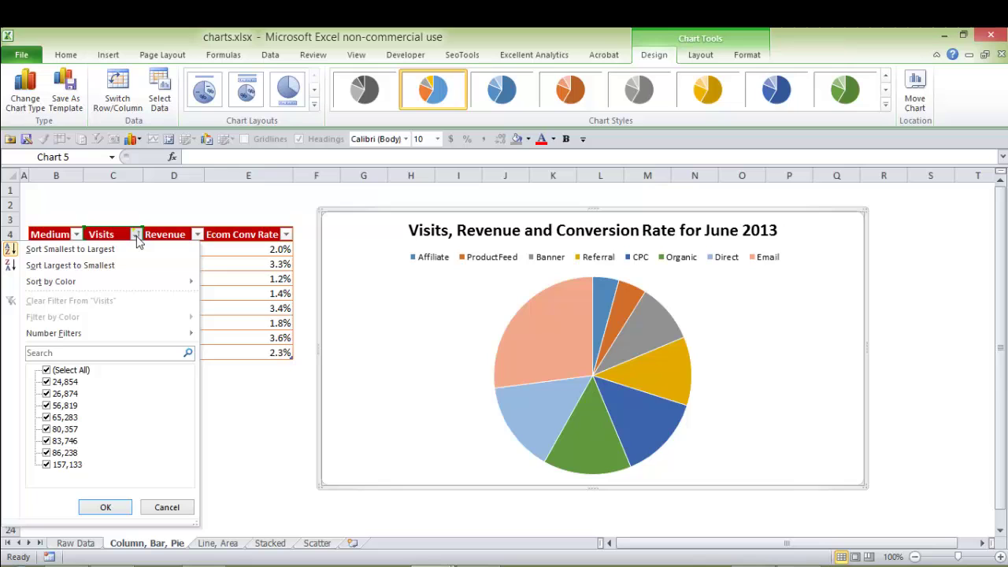
pyautogui.click(96, 263)
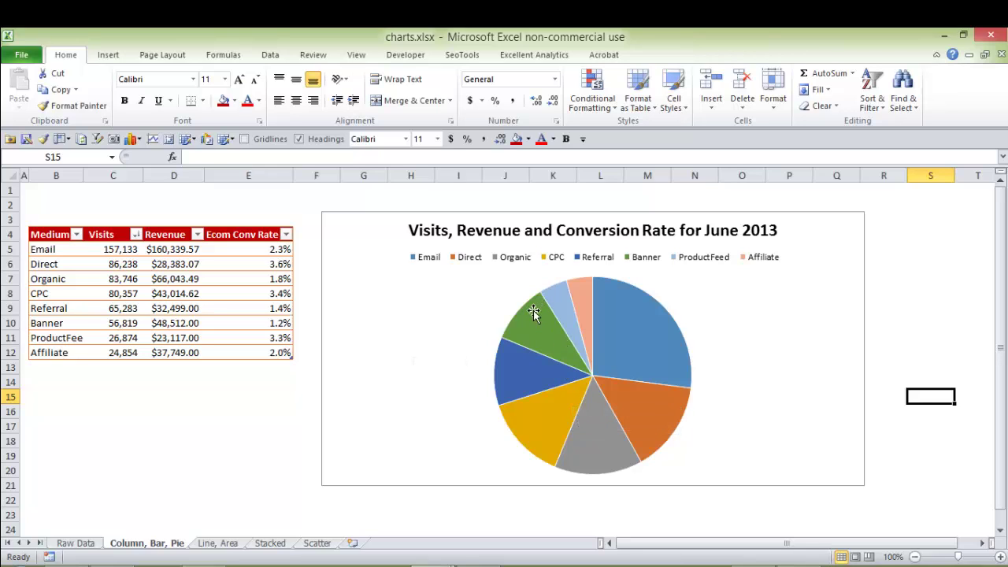
# Select only the Direct slice of the pie and pull it slightly out from the center.
pyautogui.moveTo(533, 306)
pyautogui.moveTo(667, 413)
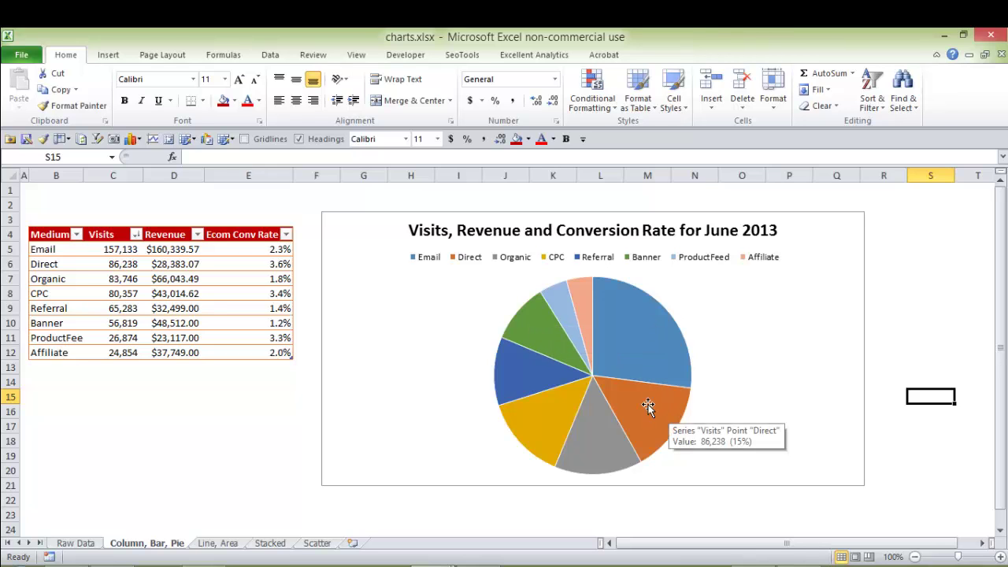
pyautogui.click(647, 406)
pyautogui.click(648, 405)
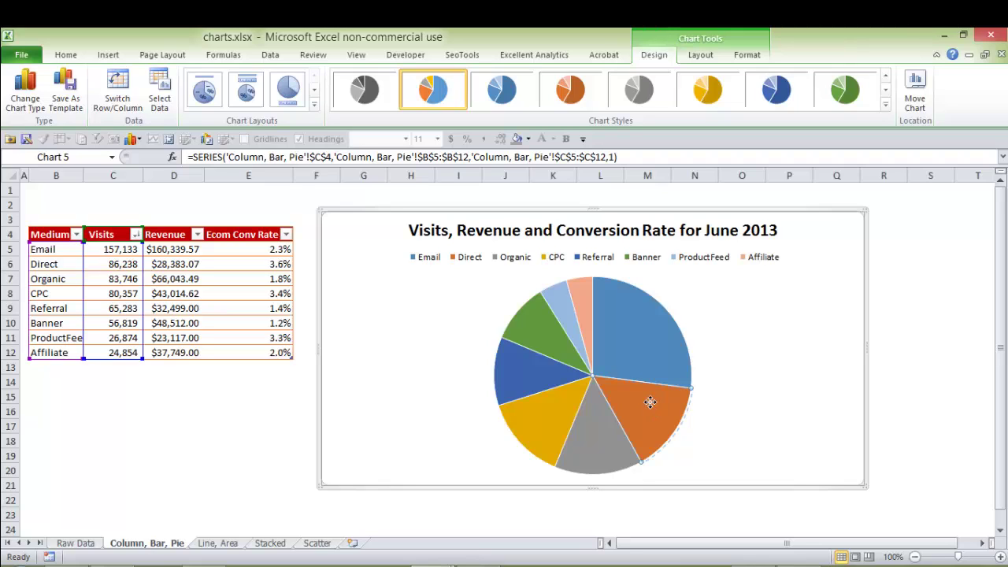
pyautogui.moveTo(655, 403); pyautogui.dragTo(658, 406)
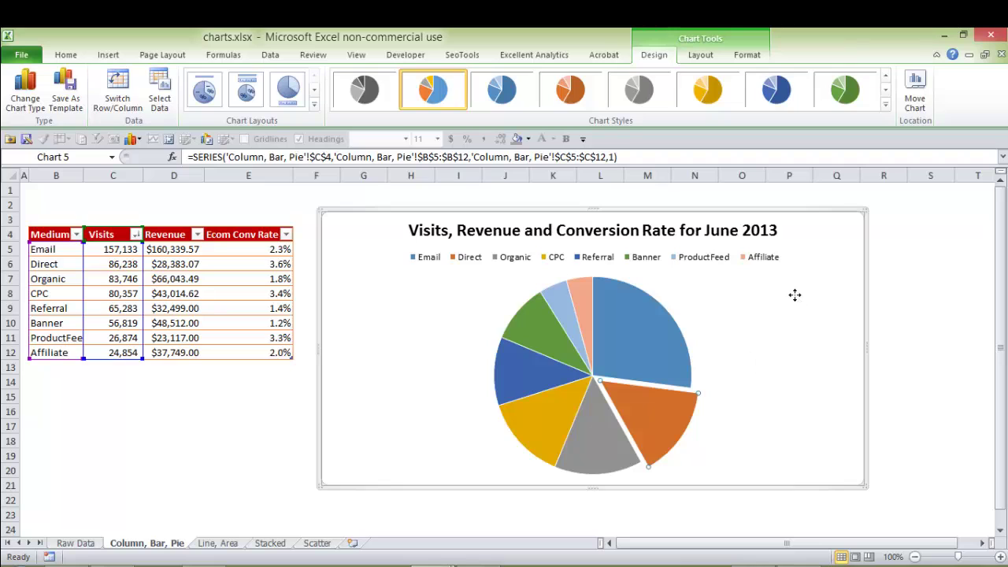
# Select the whole Visits pie series and add data labels positioned at Inside End.
pyautogui.click(793, 296)
pyautogui.click(634, 394)
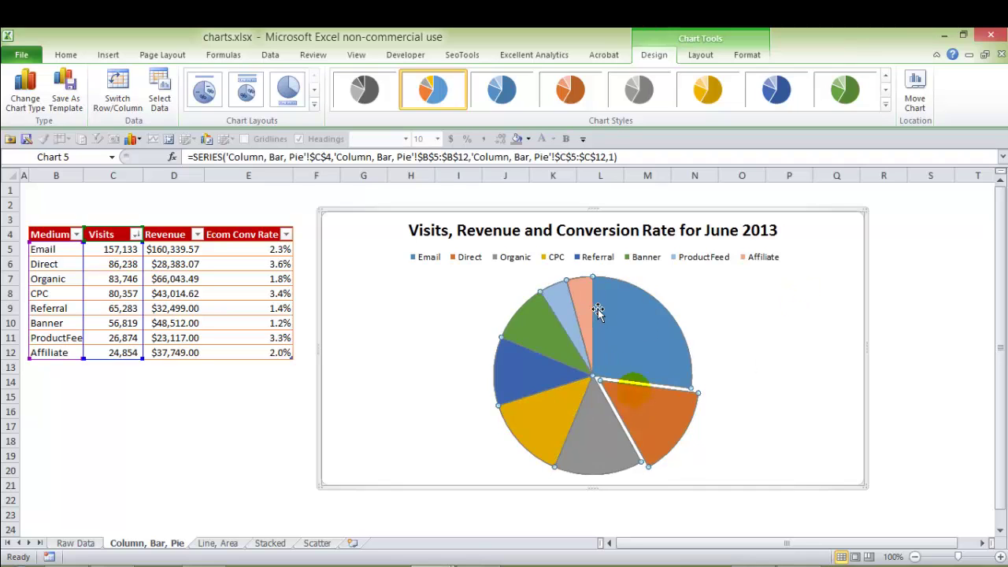
pyautogui.moveTo(599, 315)
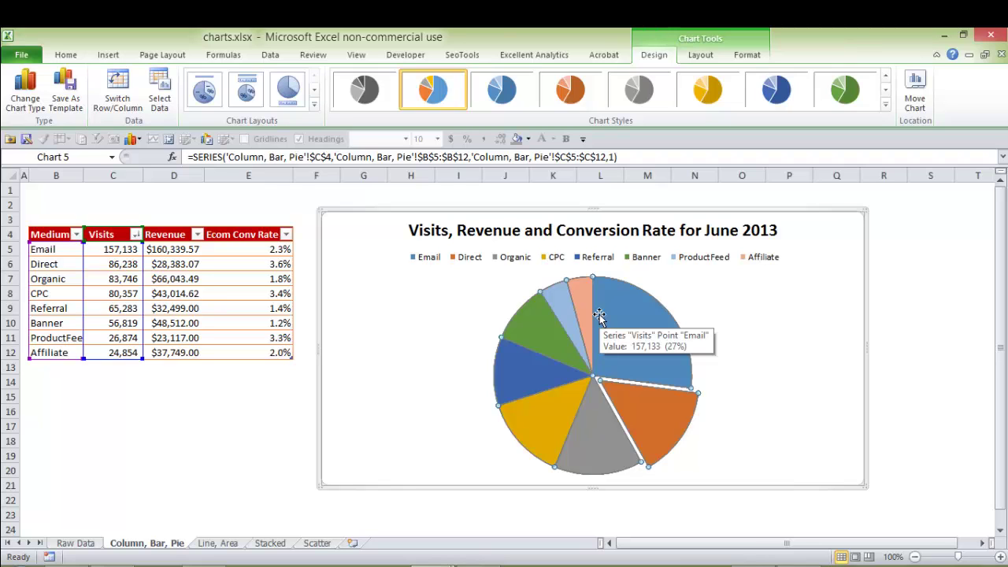
pyautogui.scroll(-1, 211, 99)
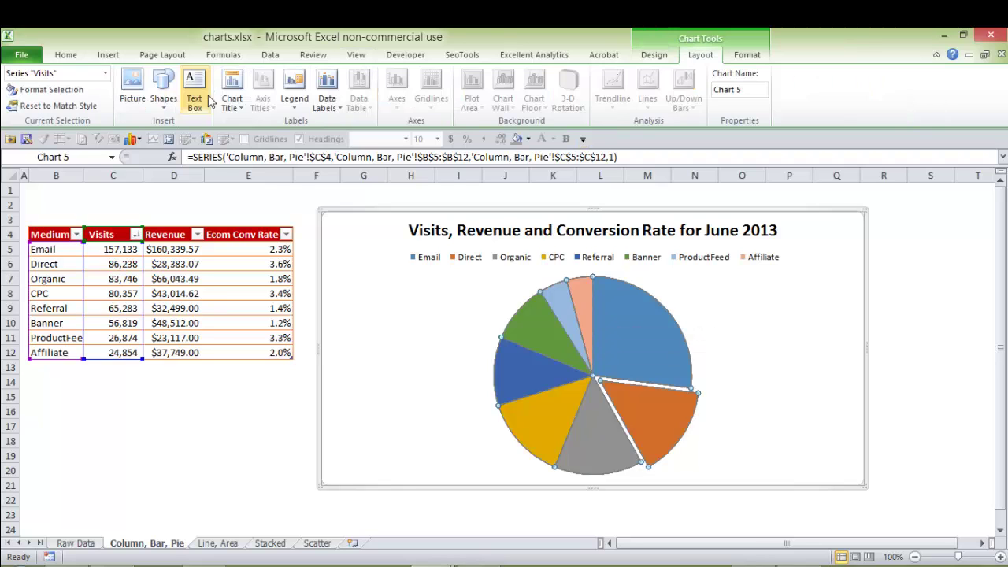
pyautogui.click(334, 108)
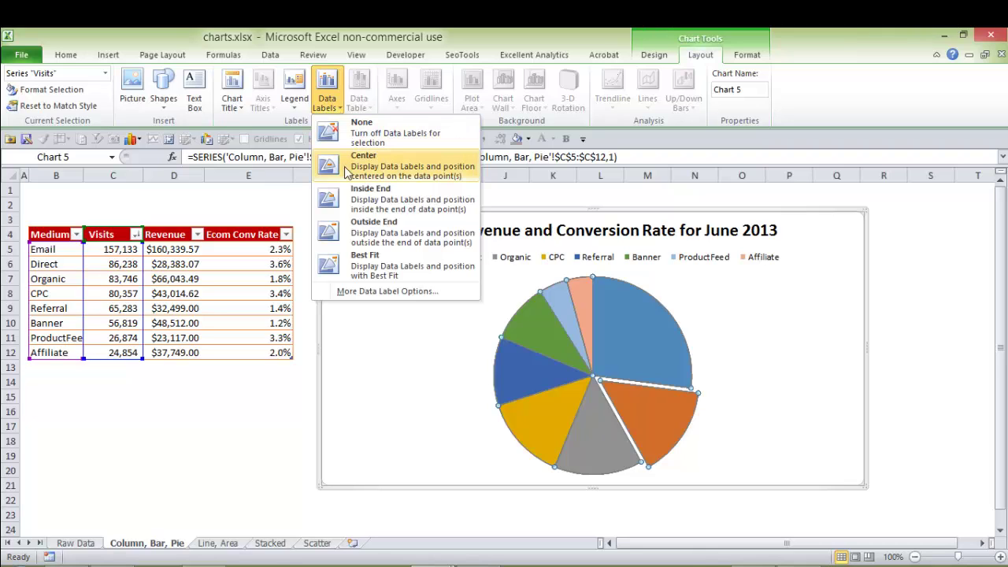
pyautogui.click(374, 203)
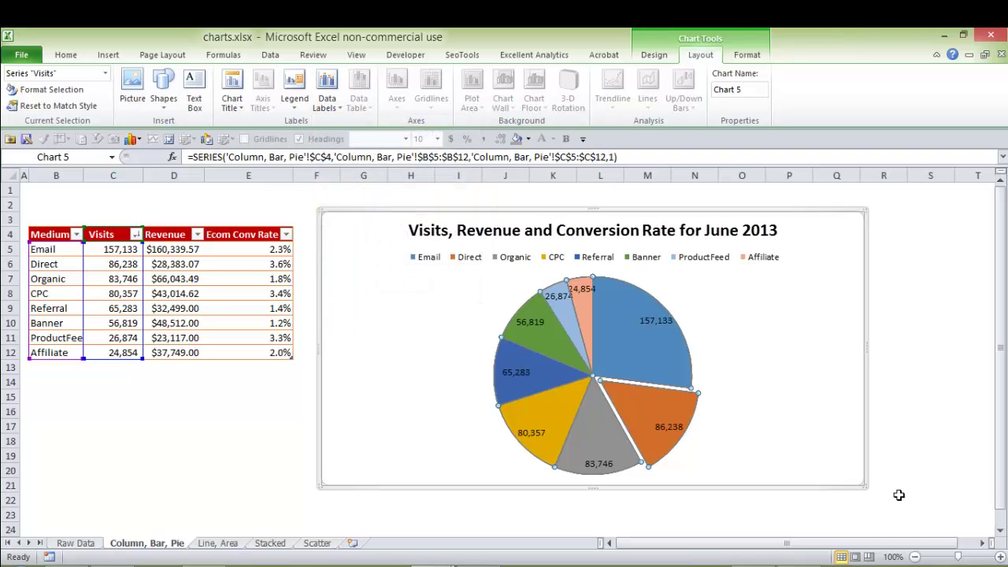
# Enlarge the pie chart and format all of its data labels in bold white text.
pyautogui.moveTo(864, 486); pyautogui.dragTo(930, 521)
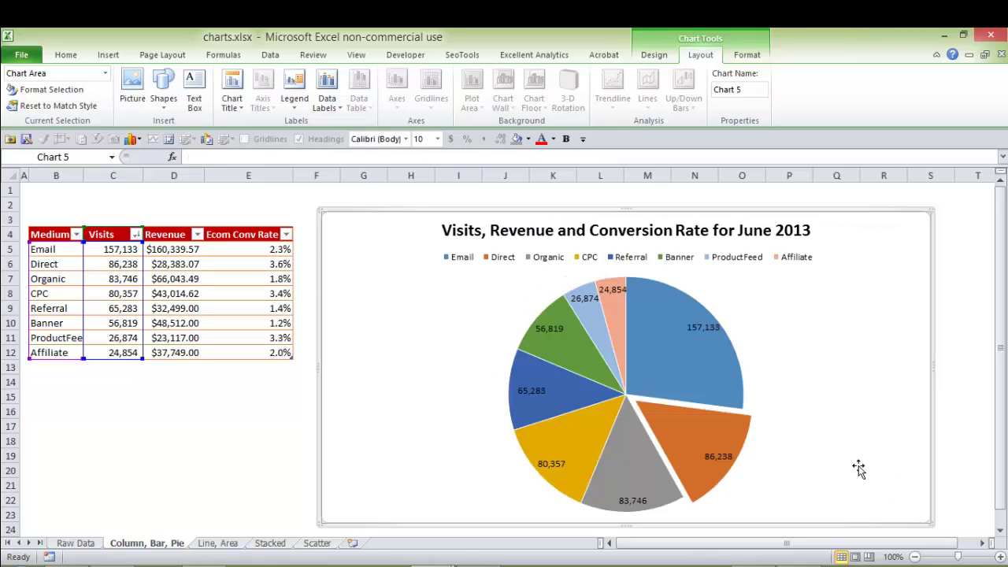
pyautogui.click(707, 329)
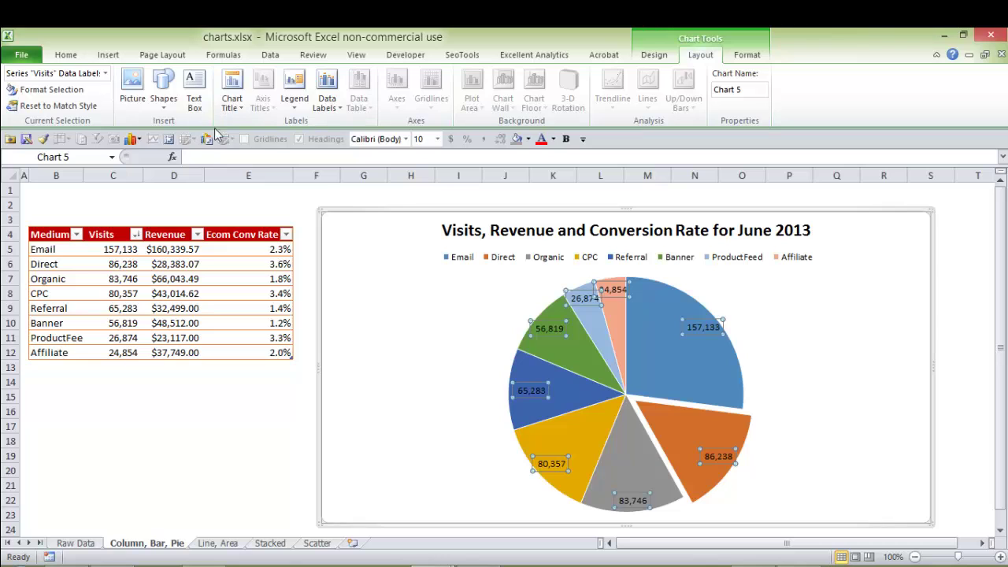
pyautogui.click(553, 139)
pyautogui.click(541, 186)
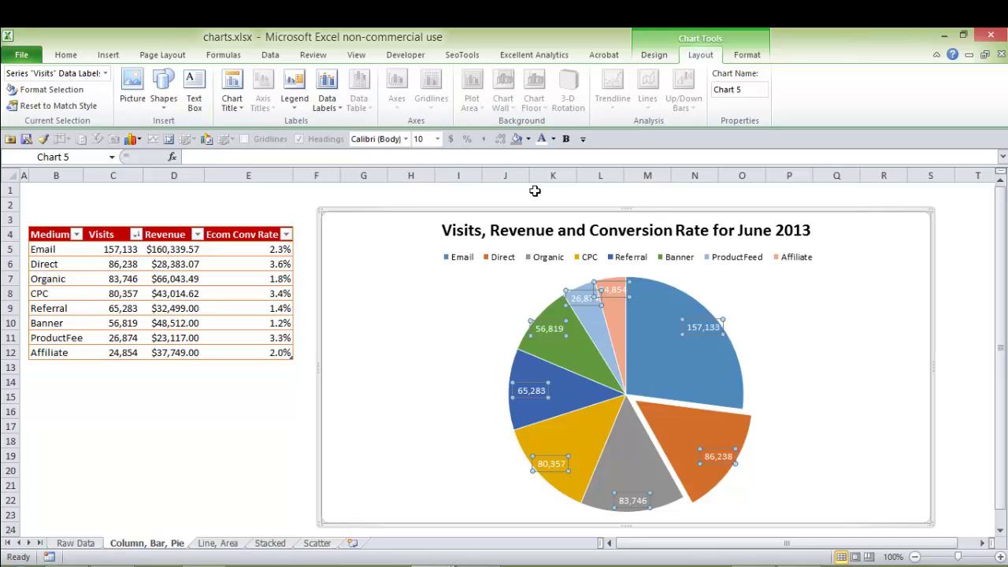
pyautogui.hotkey('ctrl', 'b')
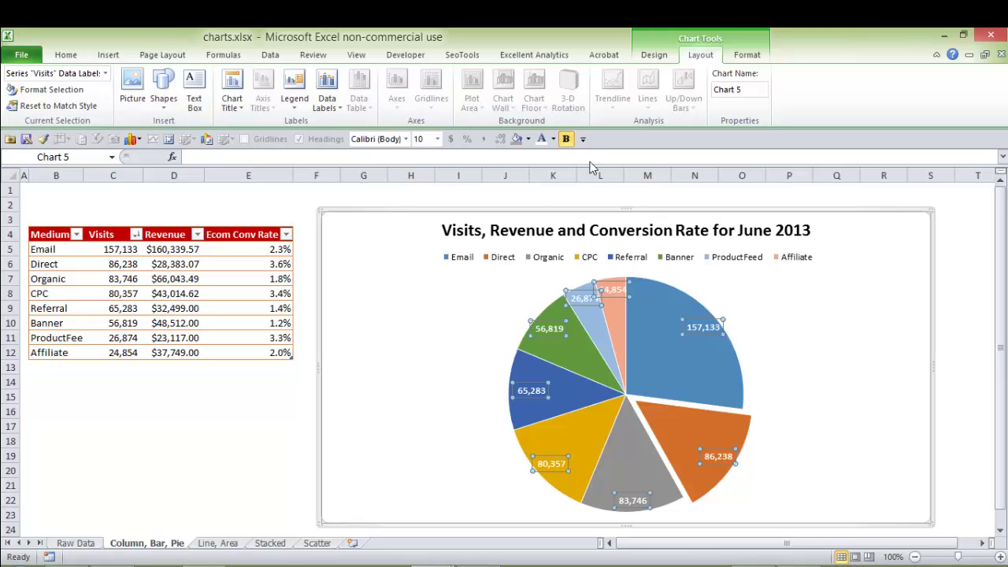
# Try the Center, Outside End and Best Fit positions for the pie's data labels, and return them to Inside End.
pyautogui.click(326, 99)
pyautogui.click(349, 167)
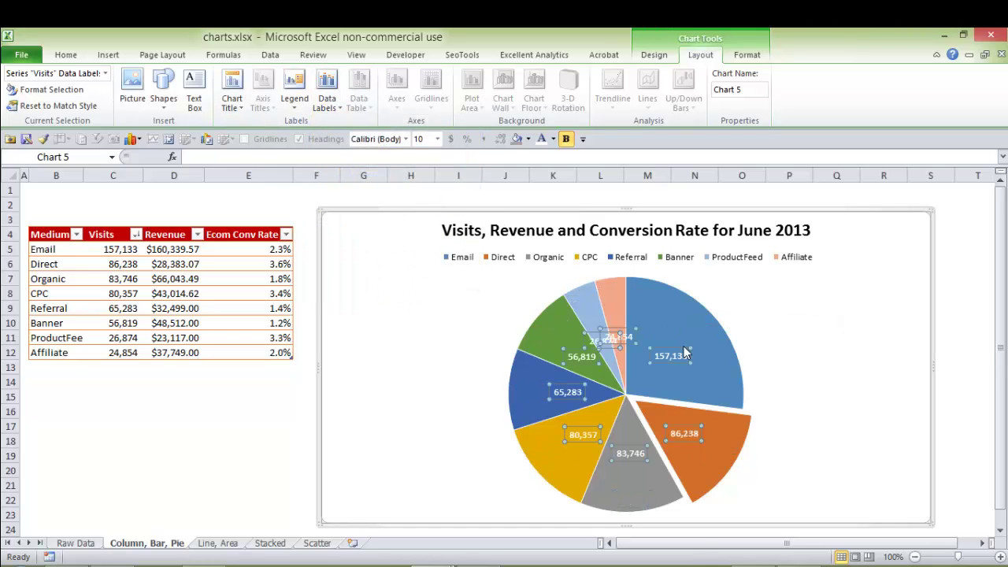
pyautogui.click(335, 102)
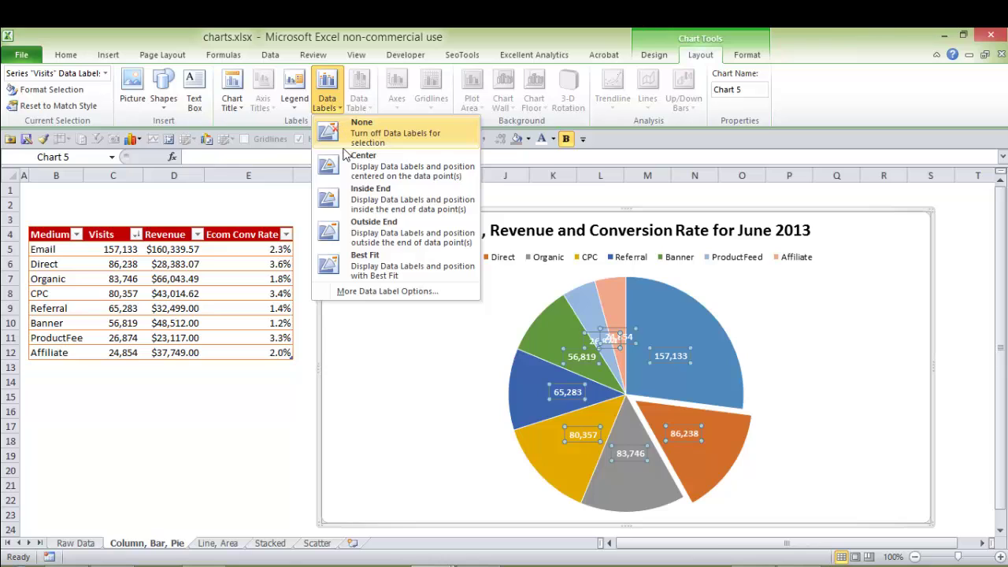
pyautogui.click(397, 245)
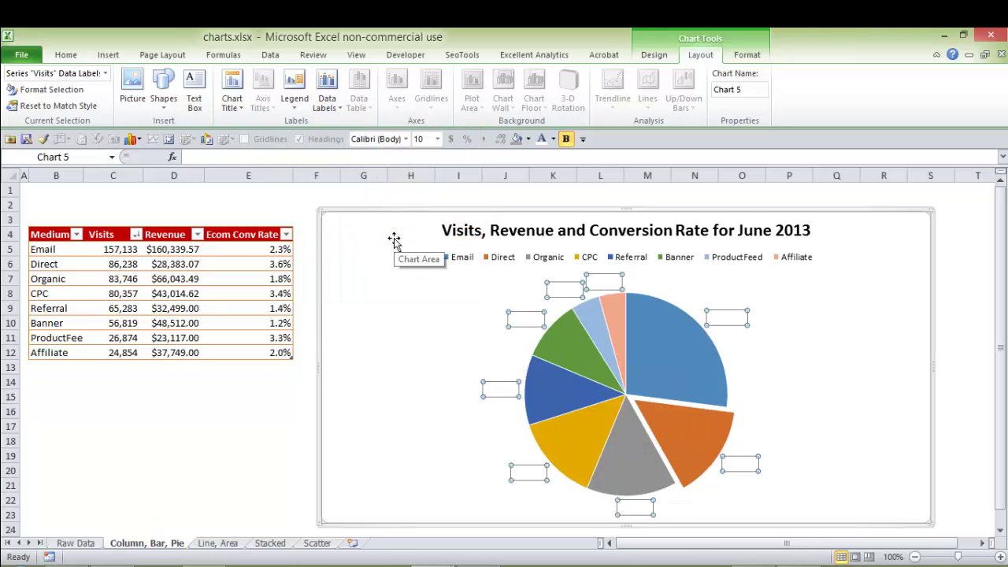
pyautogui.click(330, 102)
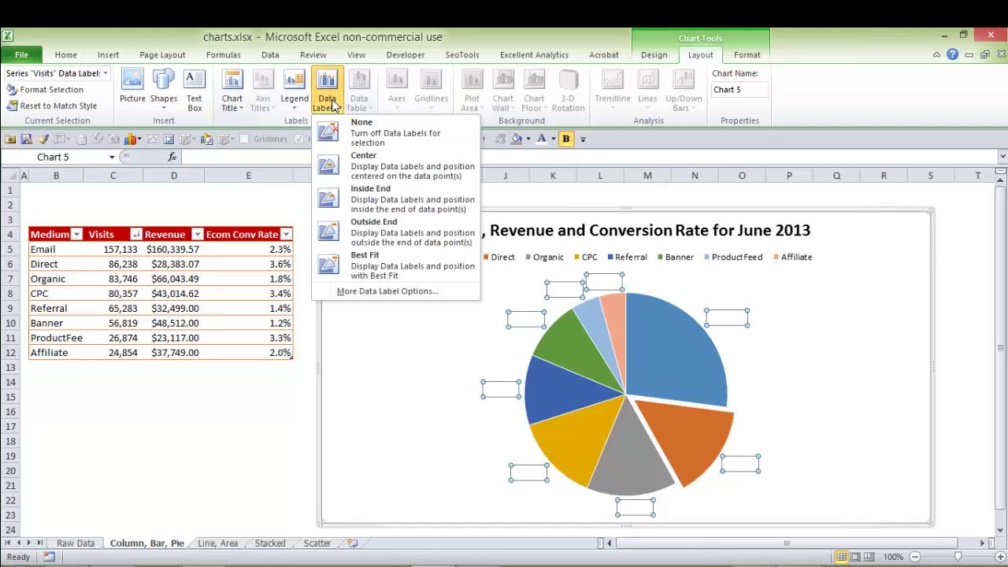
pyautogui.click(360, 262)
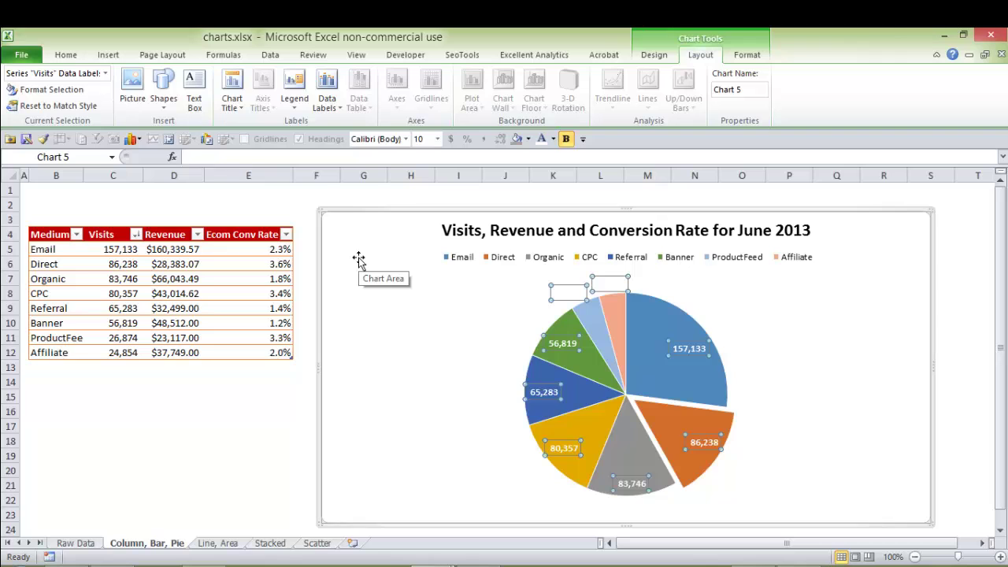
pyautogui.click(327, 93)
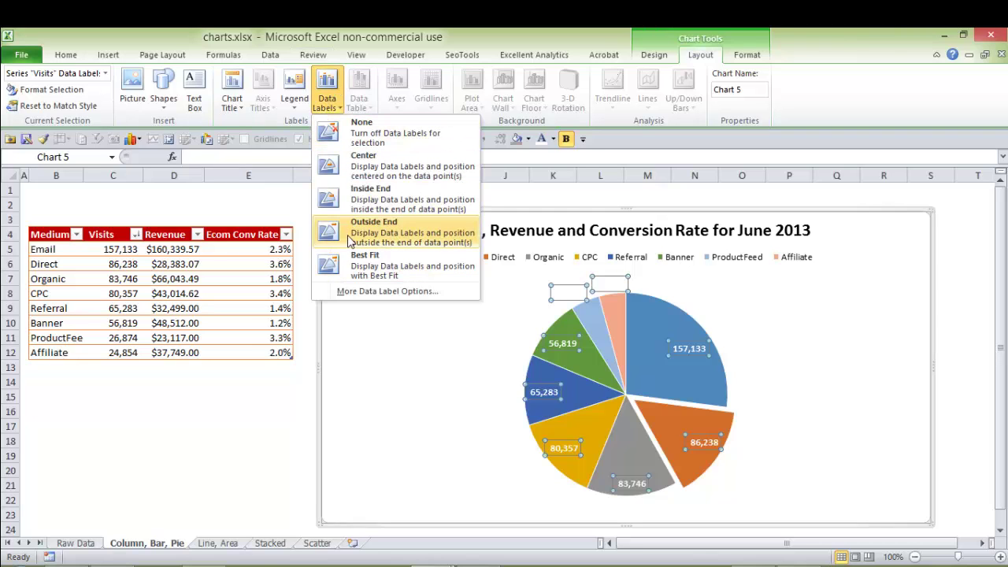
pyautogui.click(352, 209)
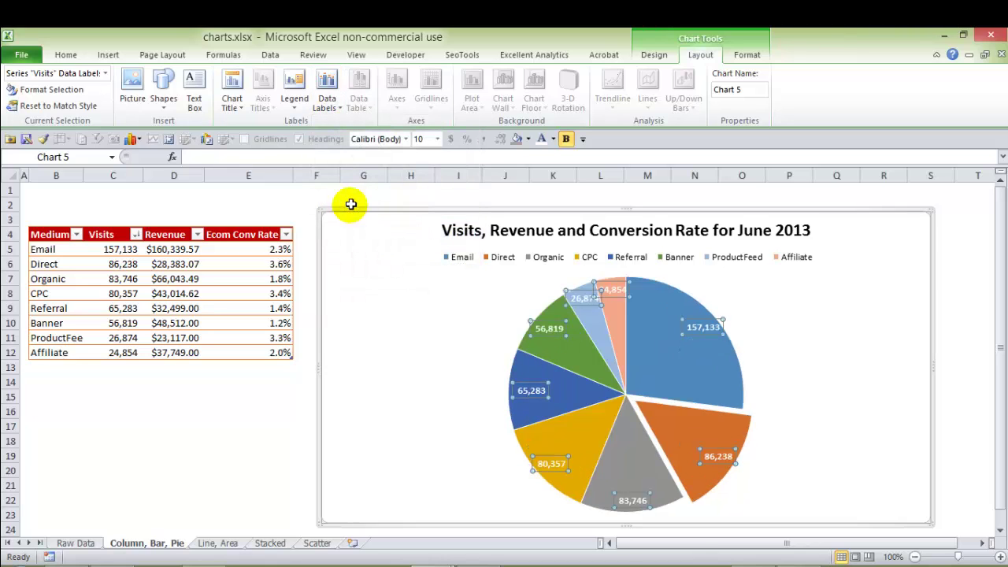
# Change the pie chart to a clustered column chart.
pyautogui.click(322, 297)
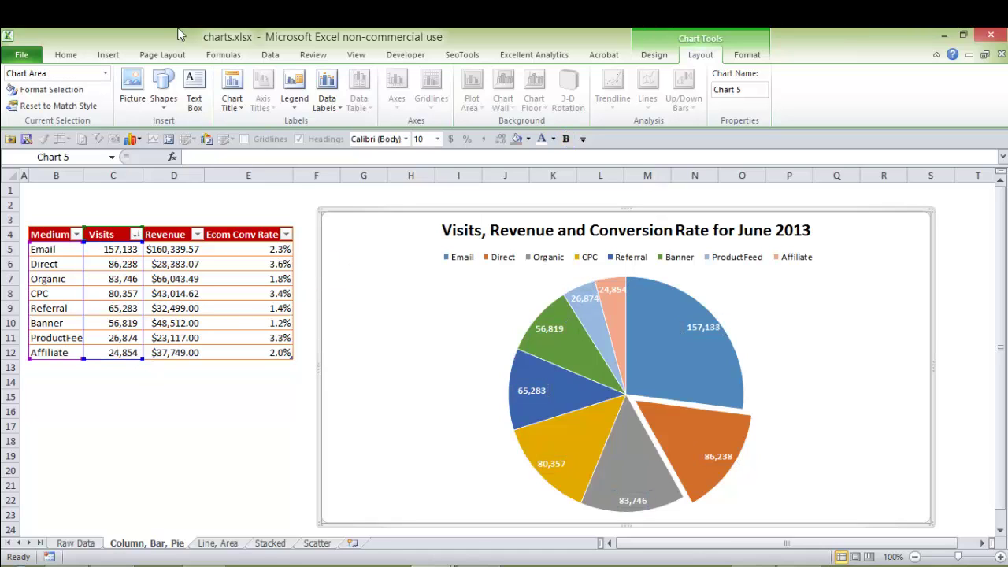
pyautogui.click(652, 50)
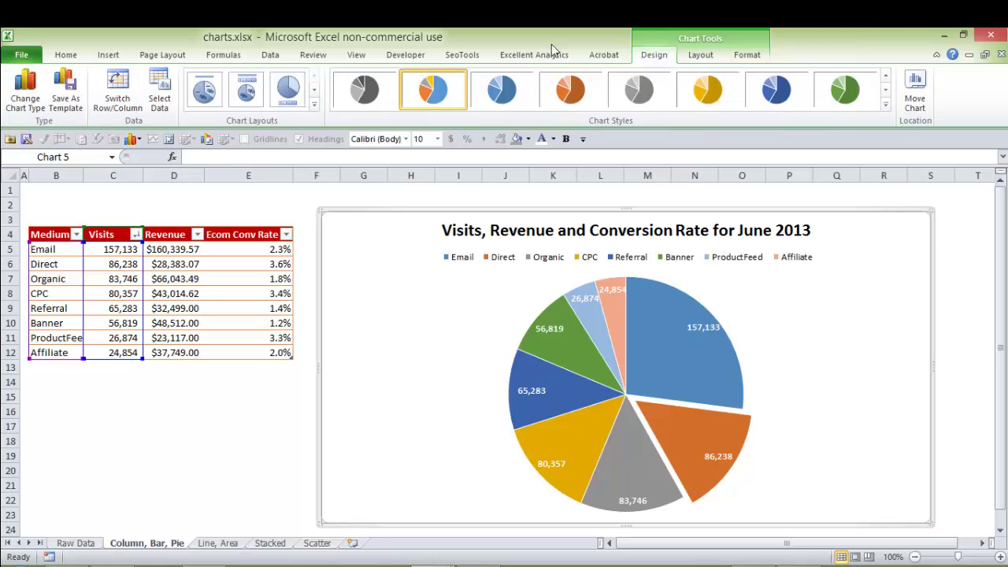
pyautogui.click(29, 101)
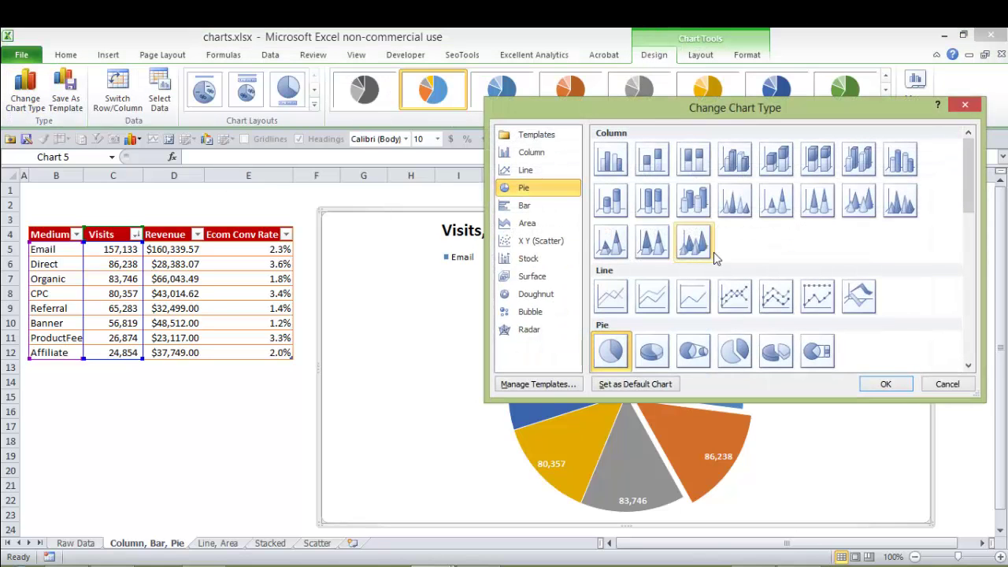
pyautogui.click(613, 157)
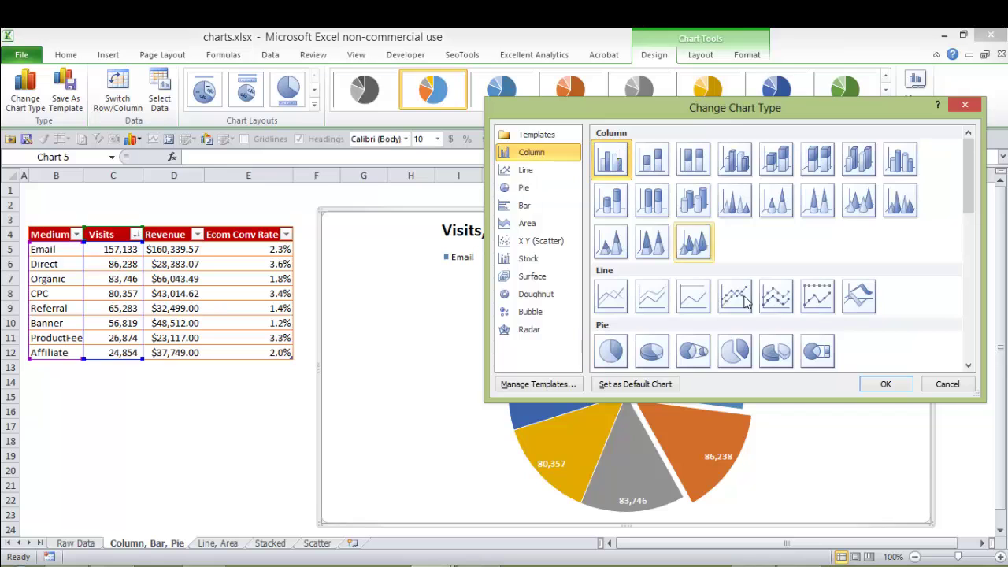
pyautogui.click(886, 385)
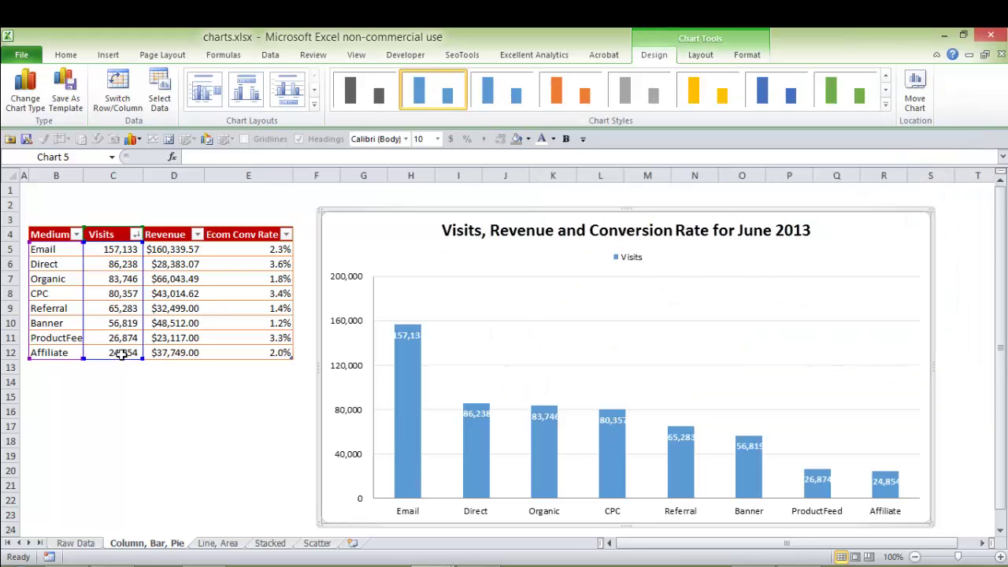
pyautogui.moveTo(141, 358)
pyautogui.mouseDown()
pyautogui.moveTo(201, 360)
pyautogui.moveTo(142, 359)
pyautogui.mouseUp()
# Widen the Visits columns by reducing the series gap width to 72%.
pyautogui.moveTo(405, 348)
pyautogui.click(401, 383)
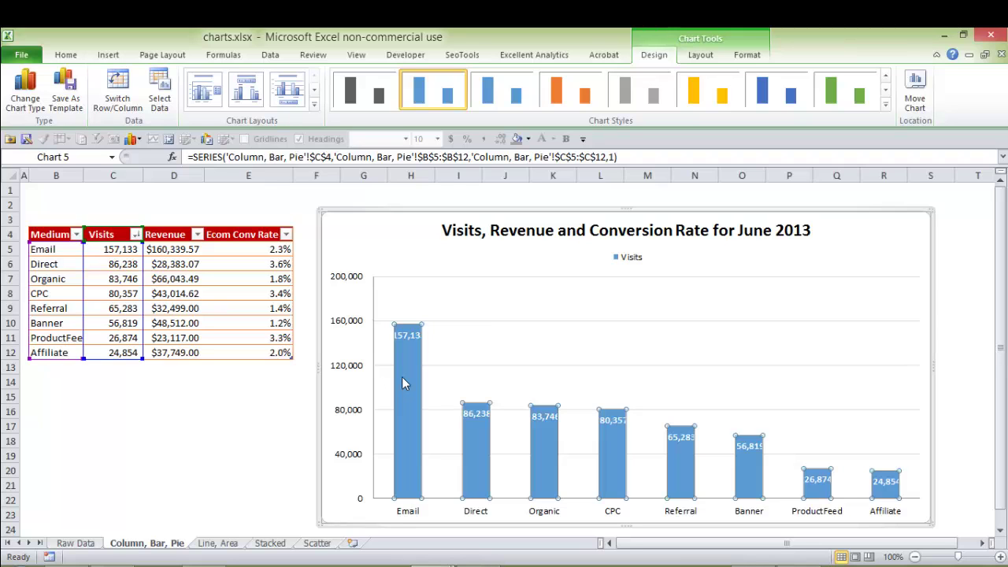
pyautogui.doubleClick(402, 379)
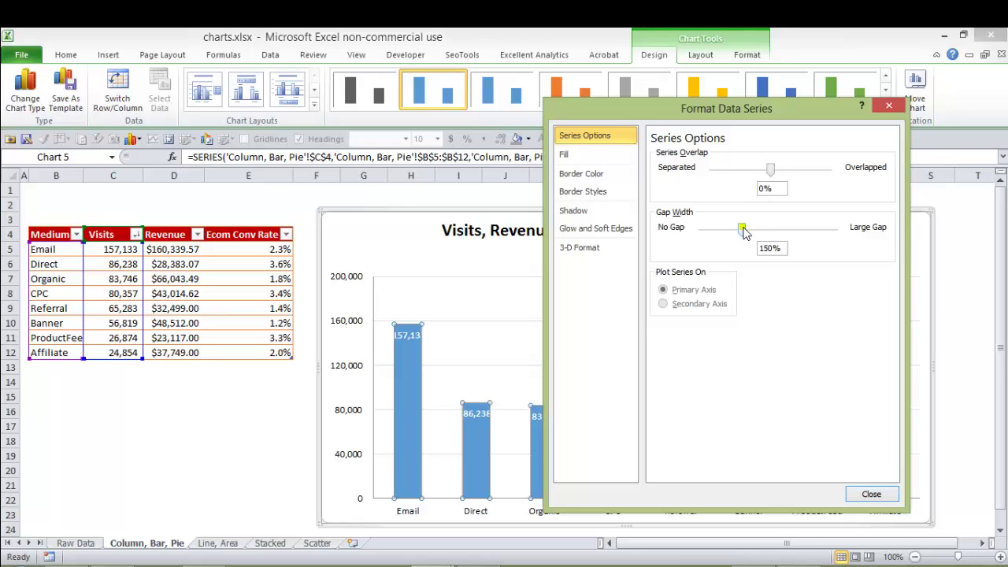
pyautogui.moveTo(745, 233); pyautogui.dragTo(725, 238)
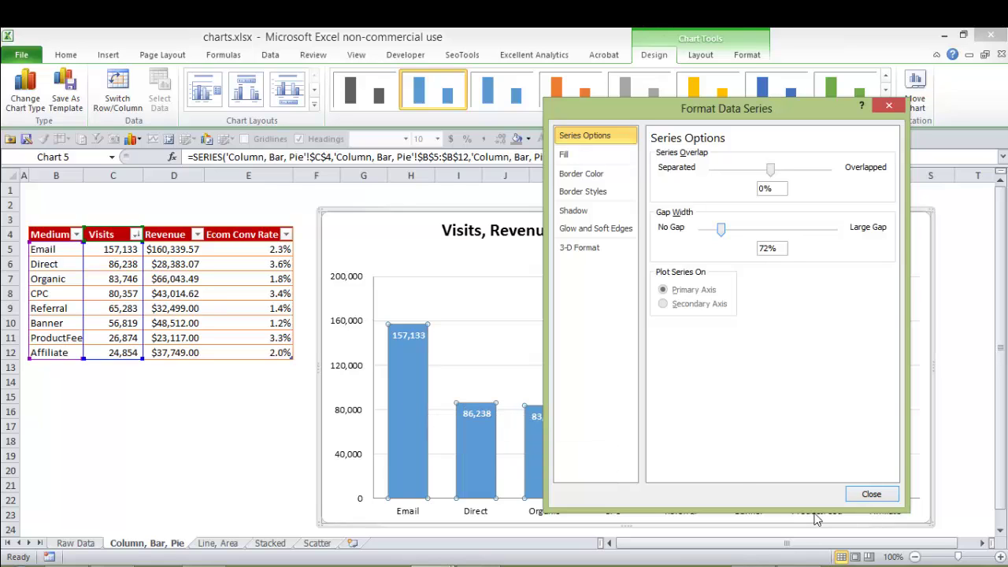
pyautogui.click(878, 494)
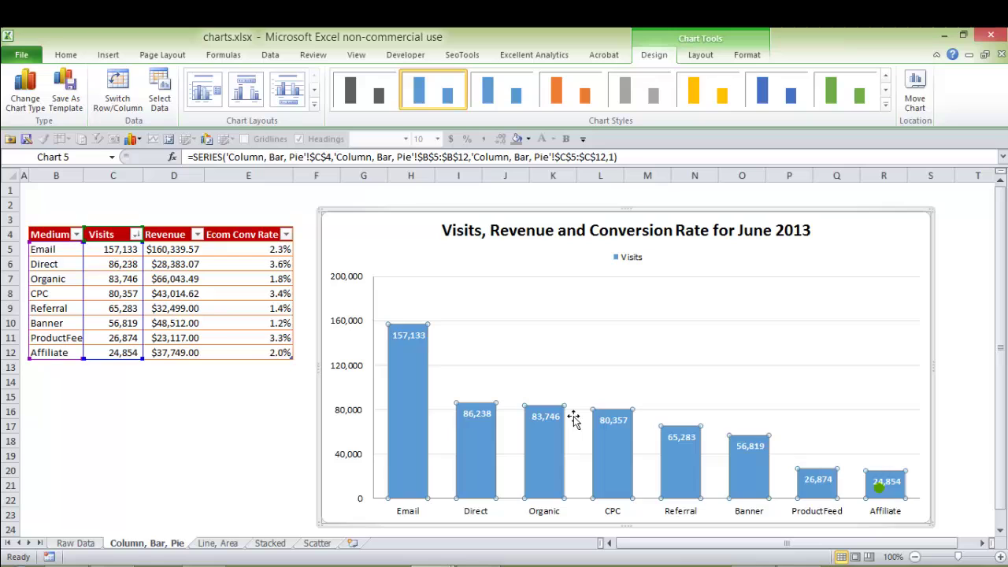
# Delete the vertical axis, the horizontal gridlines and the legend from the Visits column chart.
pyautogui.click(355, 370)
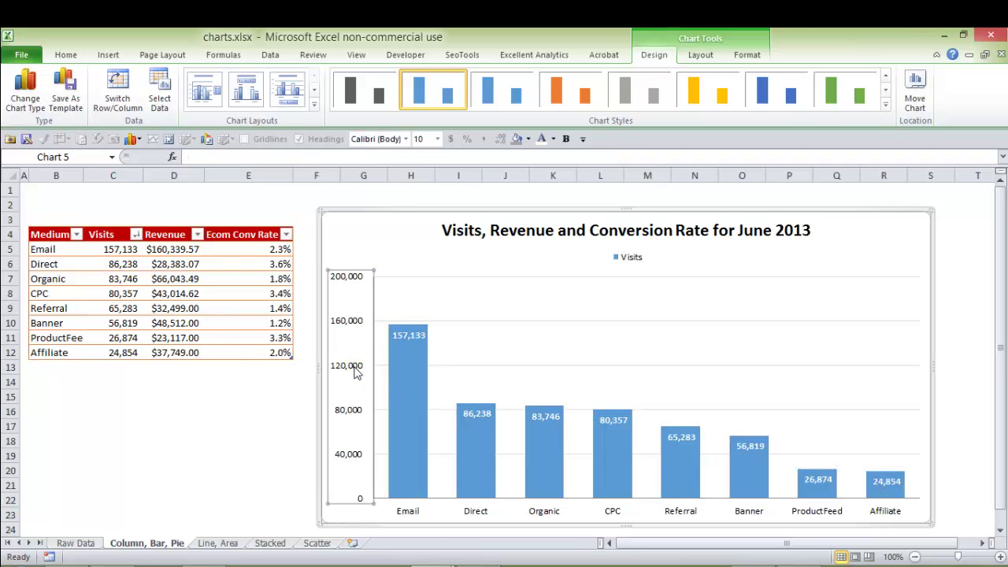
pyautogui.press('Delete')
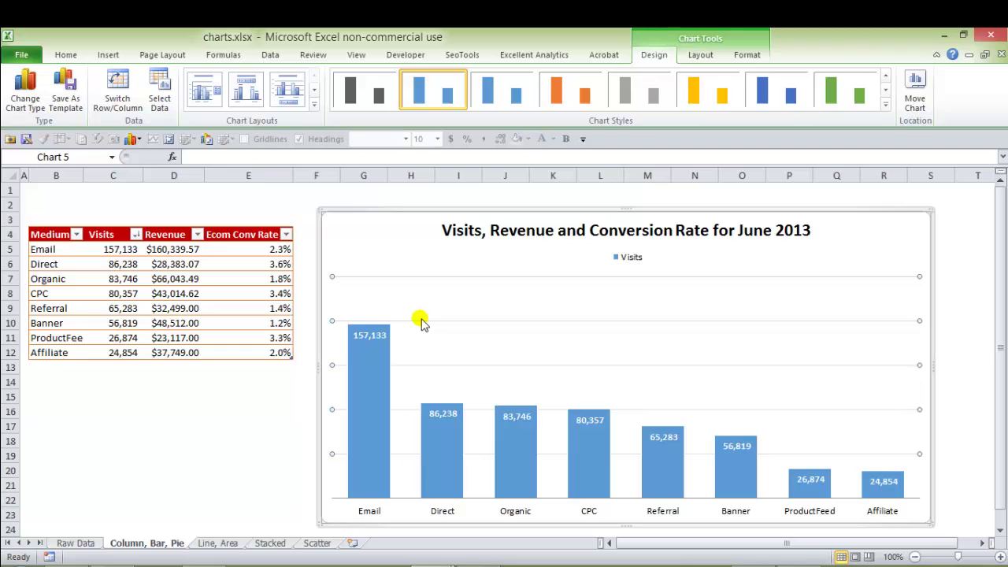
pyautogui.press('Delete')
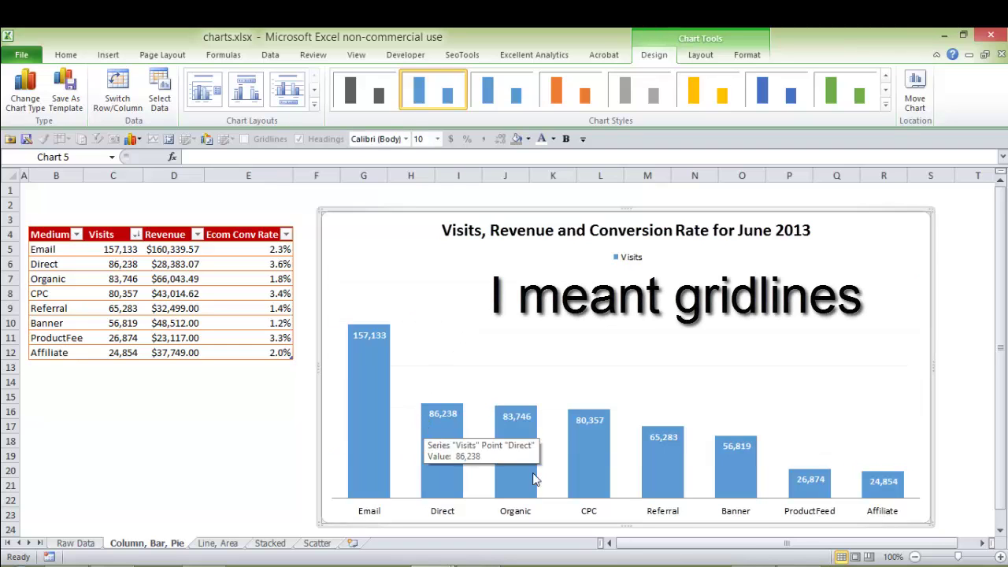
pyautogui.click(631, 257)
pyautogui.press('Delete')
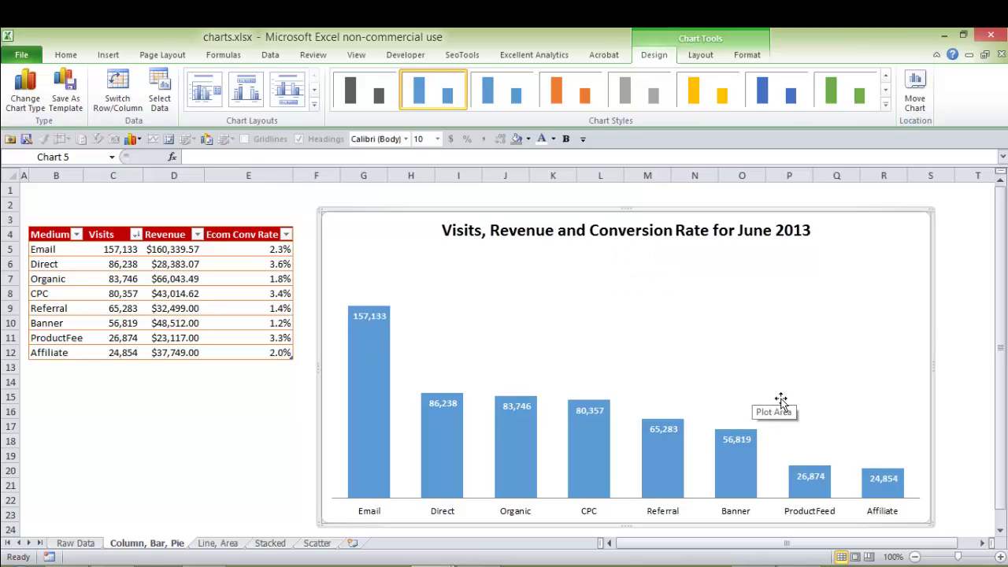
pyautogui.click(508, 443)
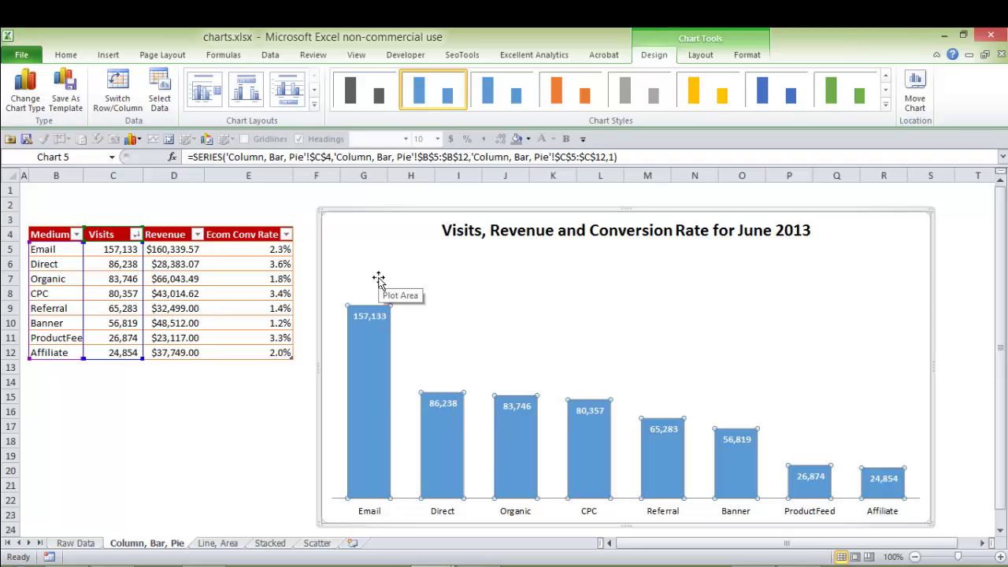
# Insert a basic 2-D line chart from the monthly table on the Line, Area sheet, and enlarge it beside the table.
pyautogui.click(216, 544)
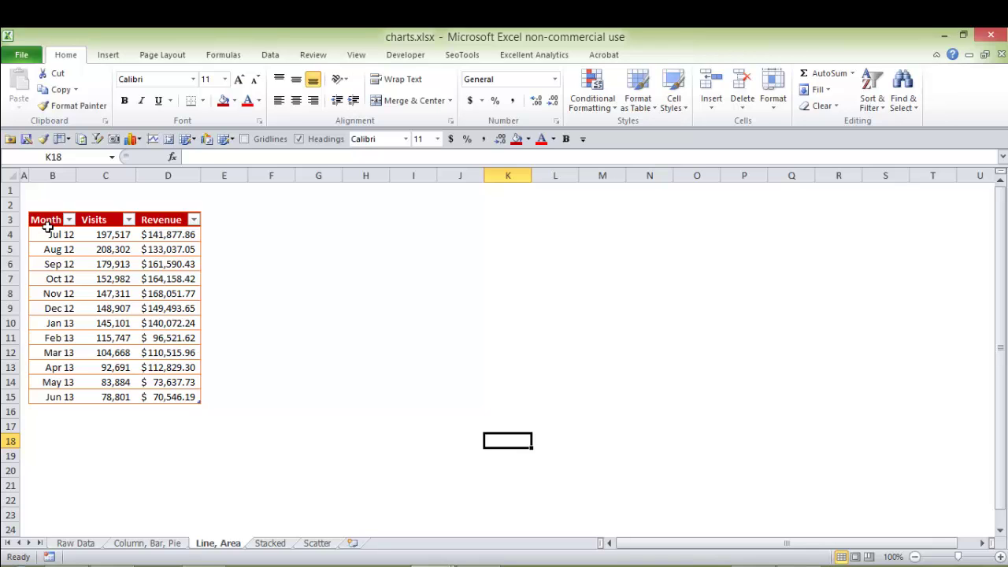
pyautogui.click(120, 250)
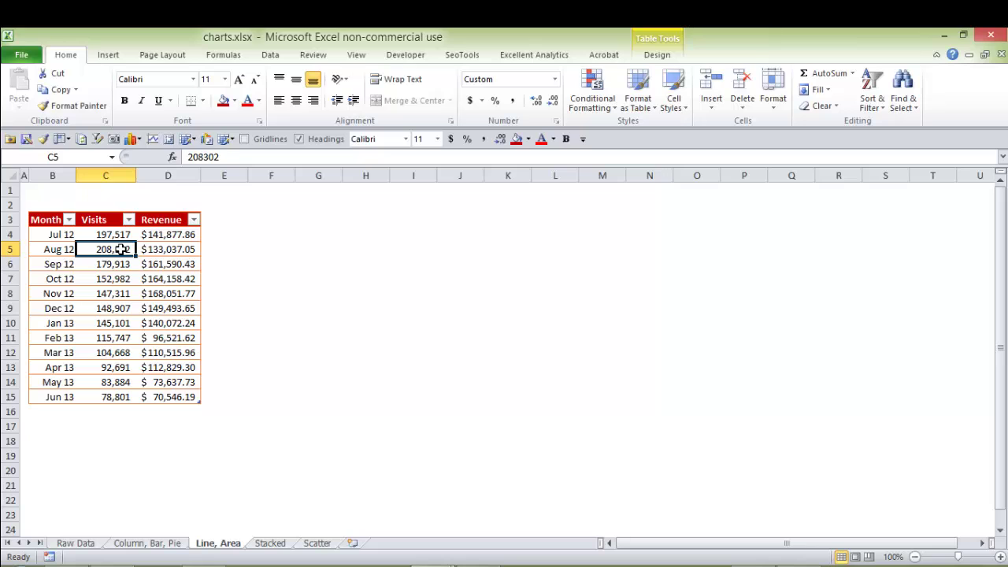
pyautogui.click(107, 55)
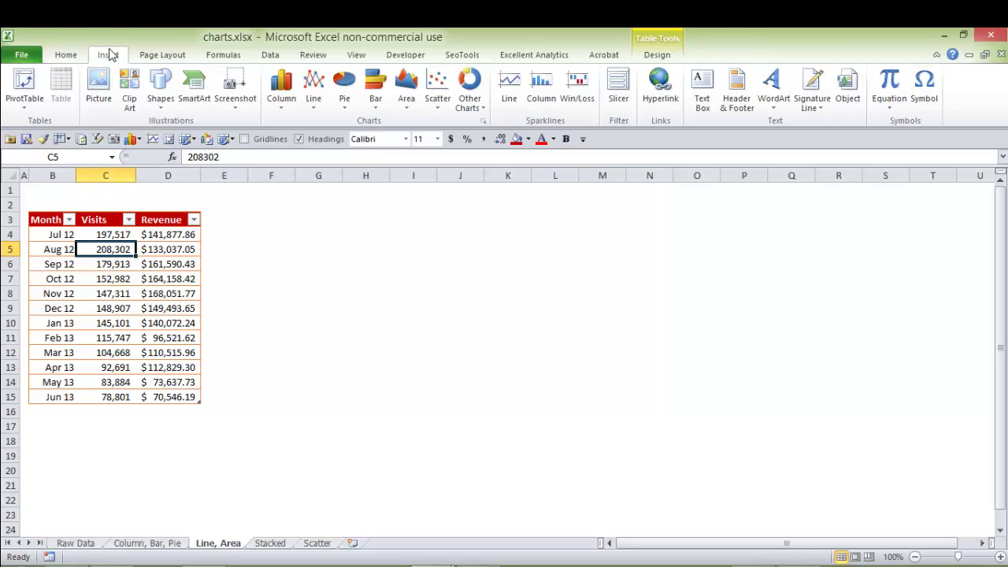
pyautogui.click(315, 88)
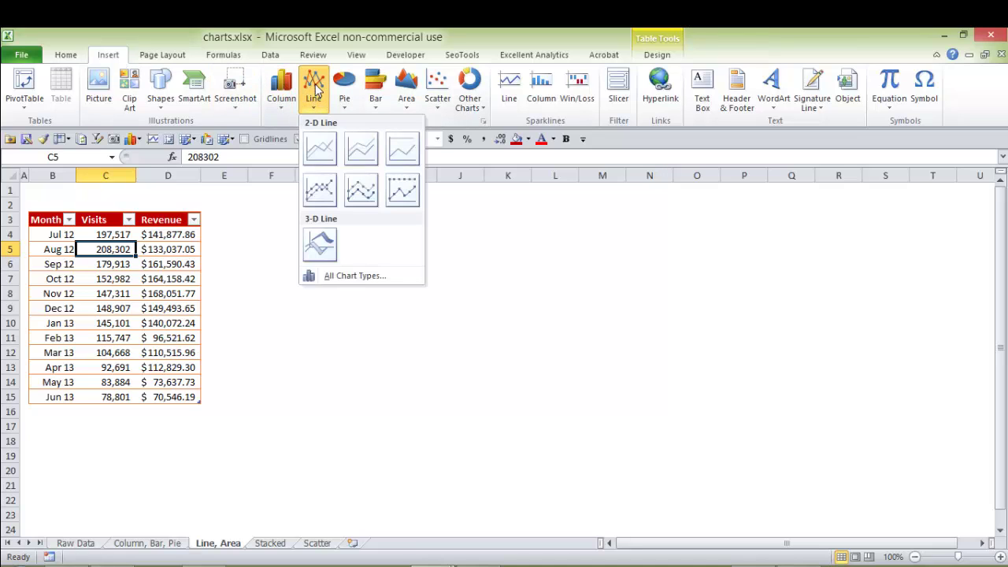
pyautogui.click(320, 149)
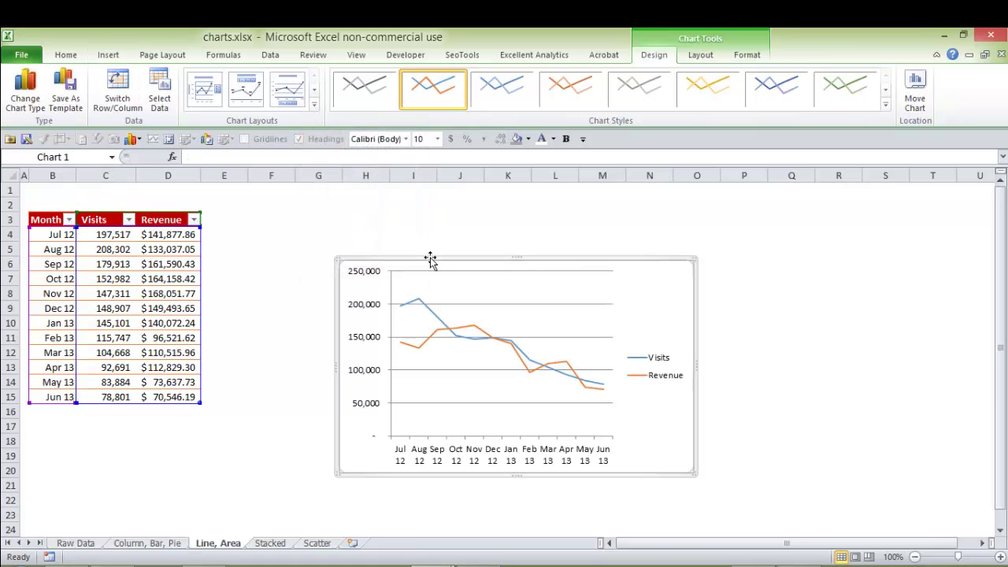
pyautogui.moveTo(427, 259); pyautogui.dragTo(384, 232)
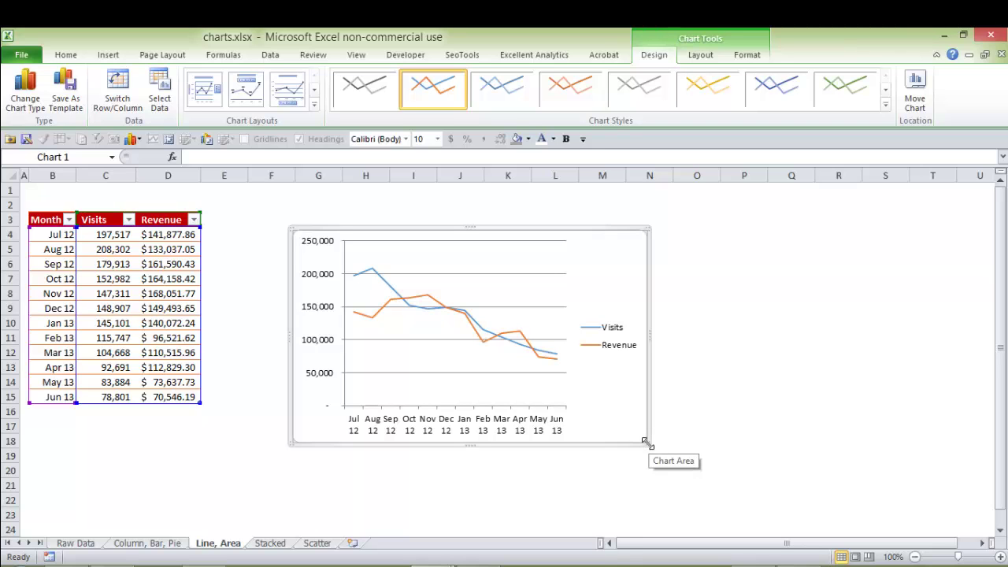
pyautogui.moveTo(644, 443); pyautogui.dragTo(918, 505)
# Set the line chart's legend position to Top, without overlapping the chart.
pyautogui.click(880, 379)
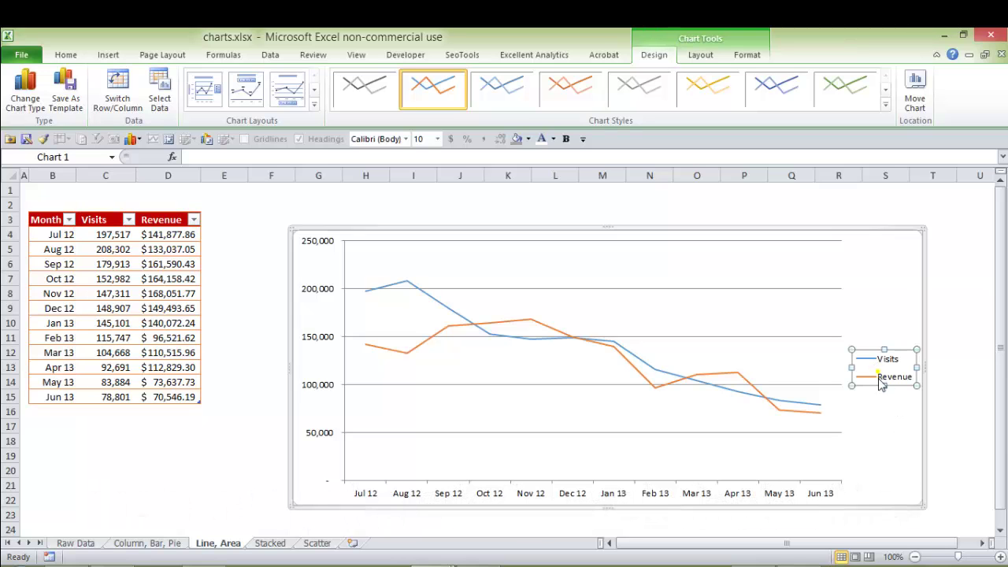
pyautogui.doubleClick(881, 382)
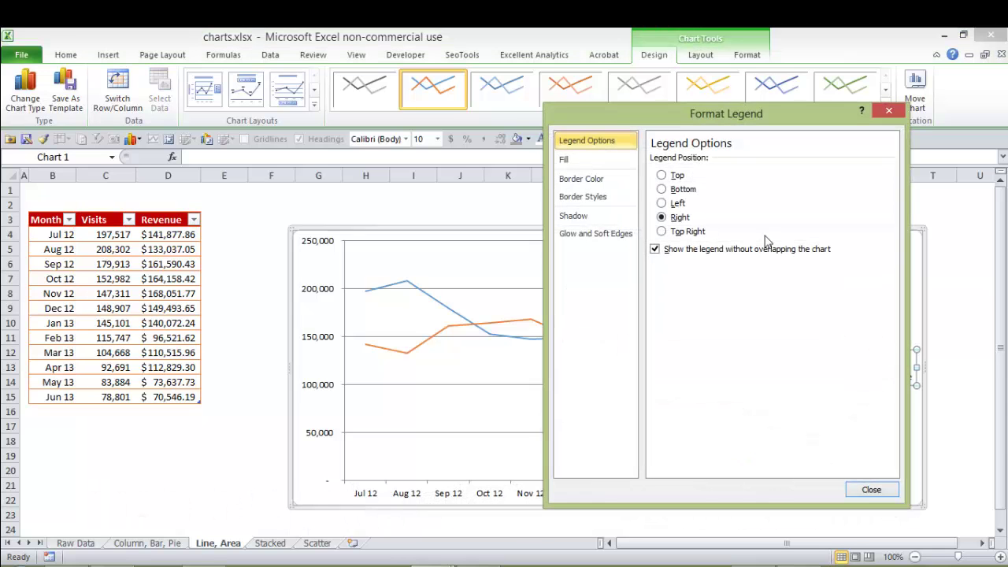
pyautogui.click(662, 175)
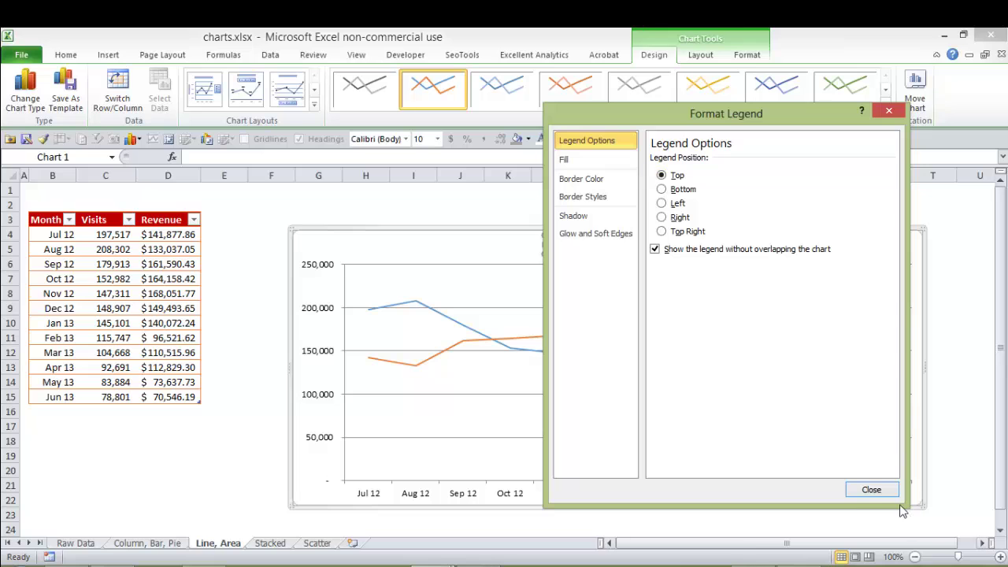
pyautogui.click(870, 490)
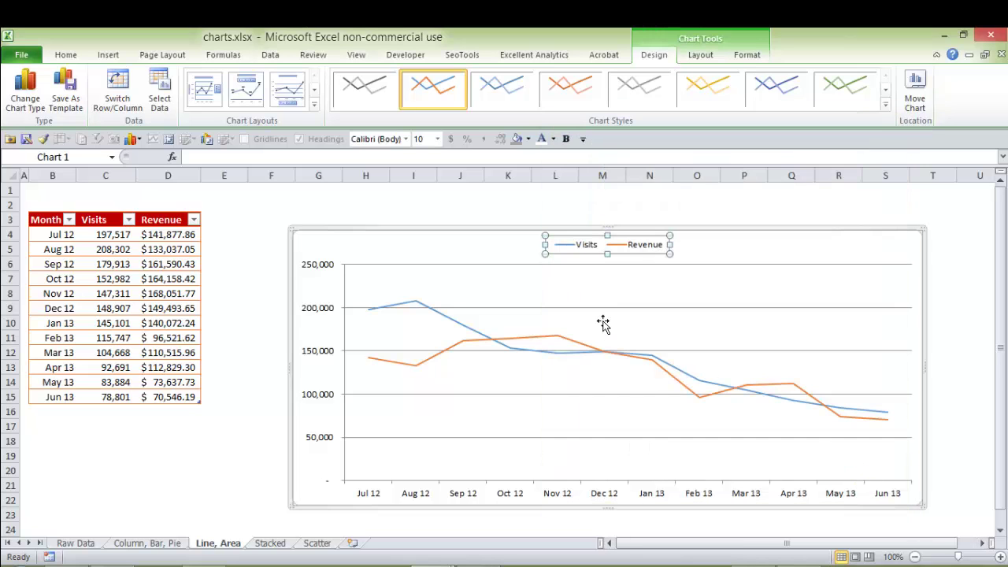
# Set the line chart's legend font size to 12.
pyautogui.click(437, 139)
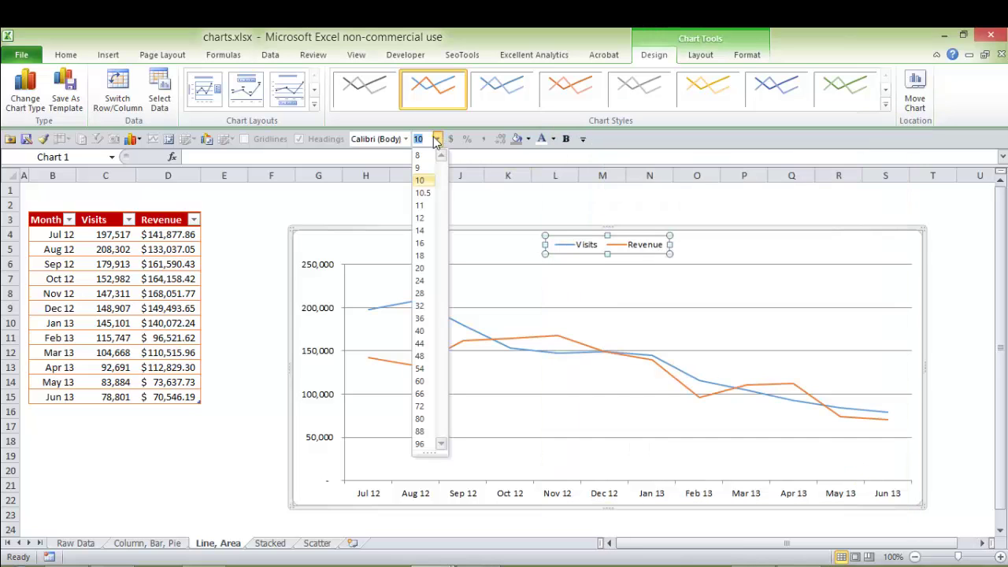
pyautogui.click(426, 217)
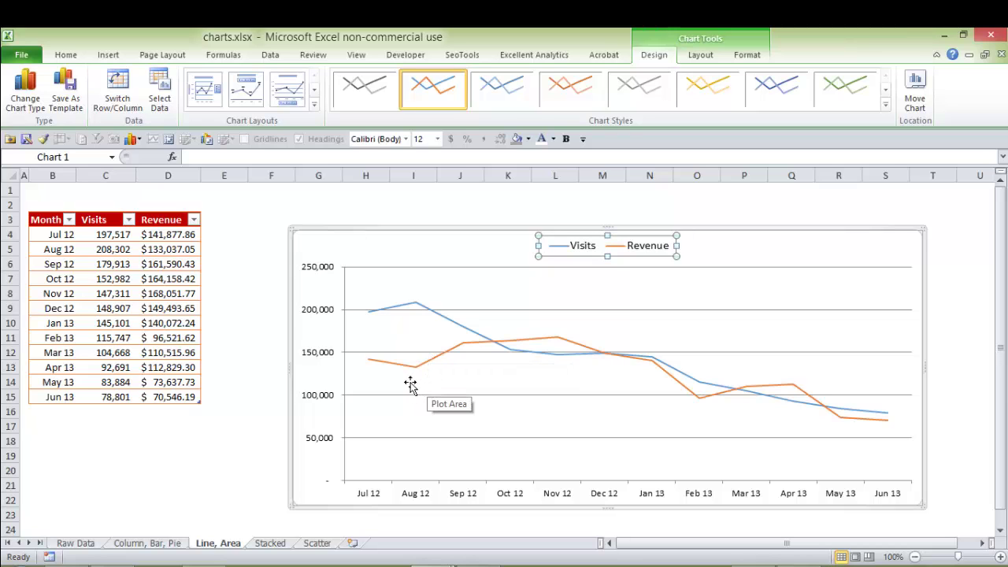
pyautogui.click(534, 312)
pyautogui.click(535, 311)
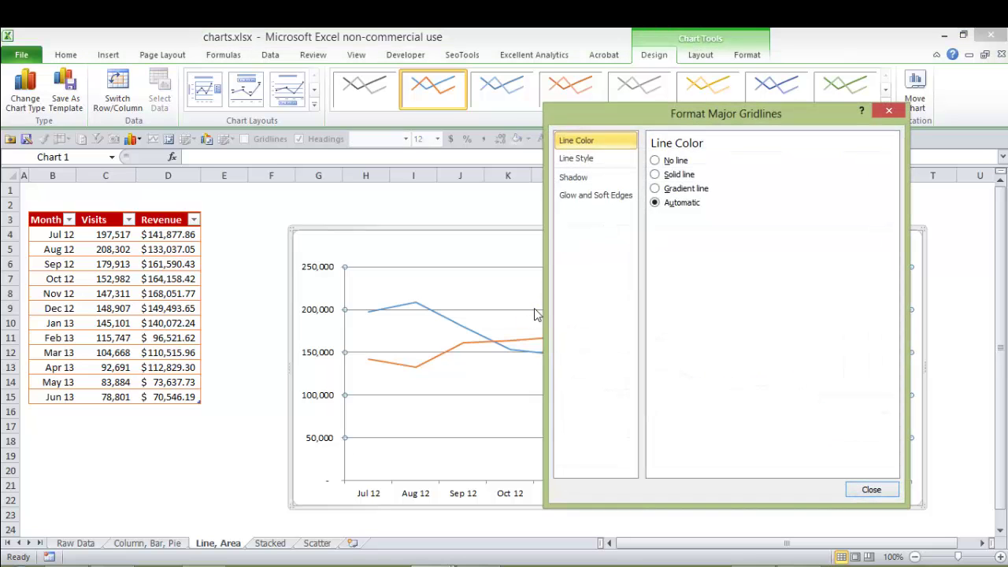
pyautogui.click(878, 490)
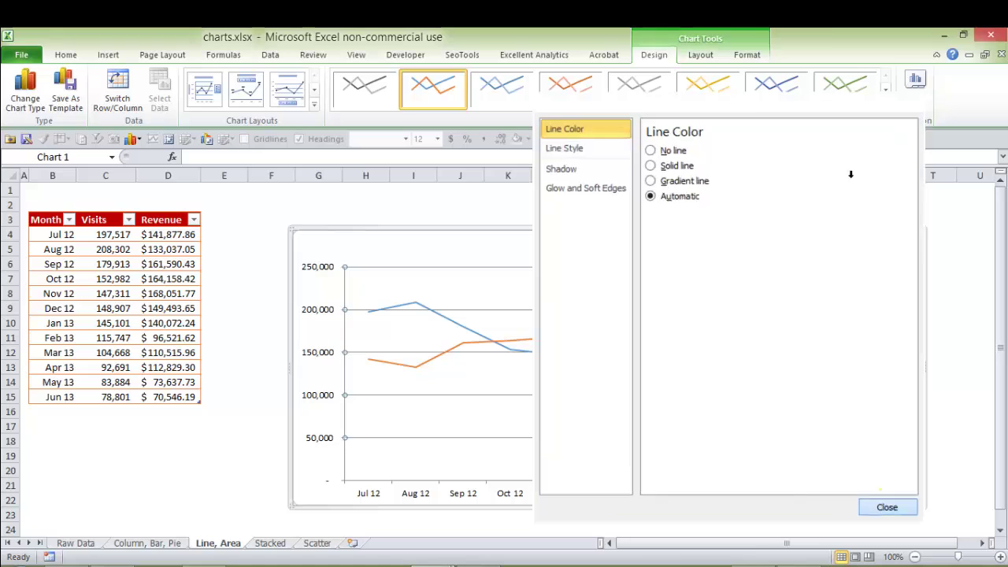
# Apply the thicker blue-and-orange chart style from the gallery's third row to the line chart.
pyautogui.click(887, 107)
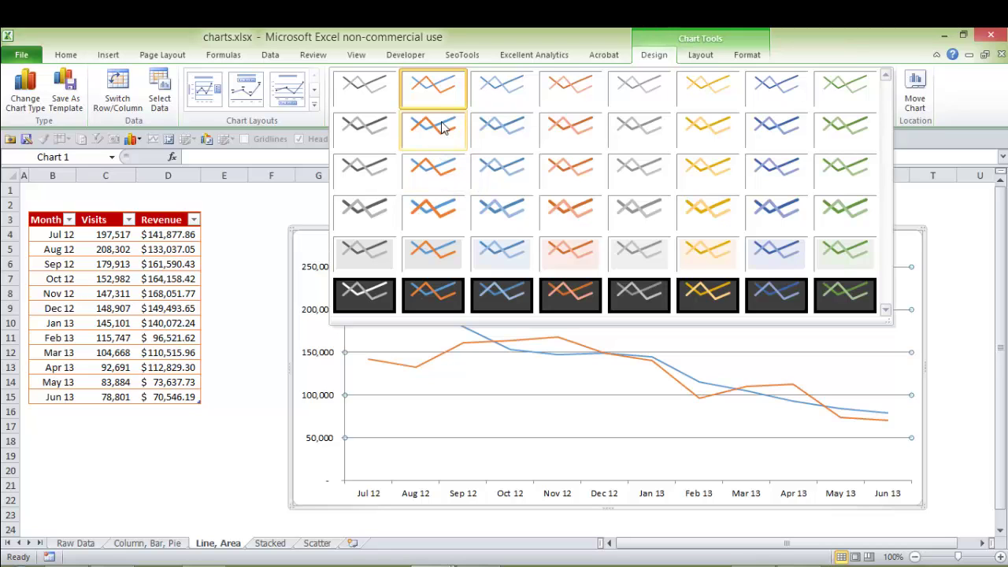
pyautogui.click(433, 165)
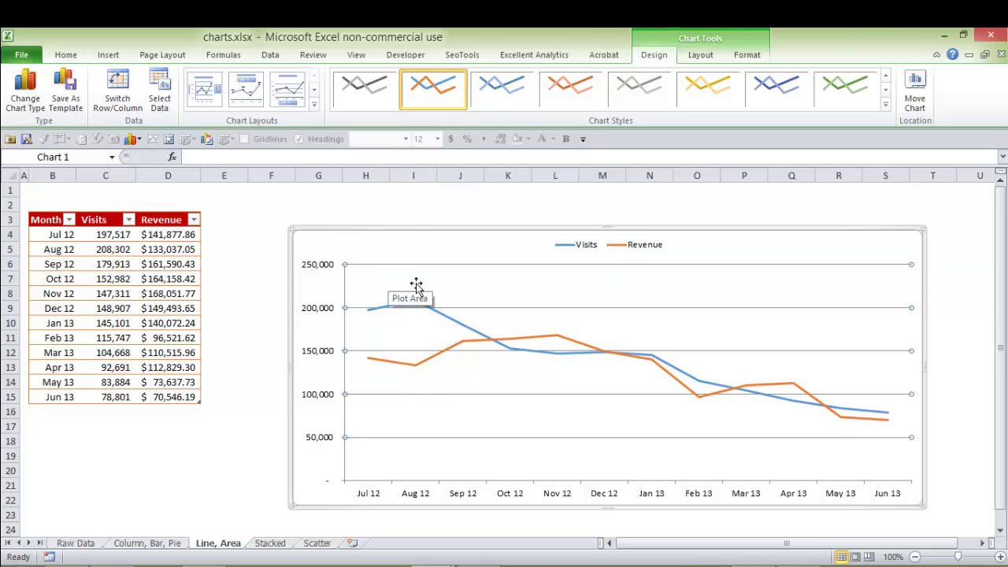
pyautogui.click(886, 104)
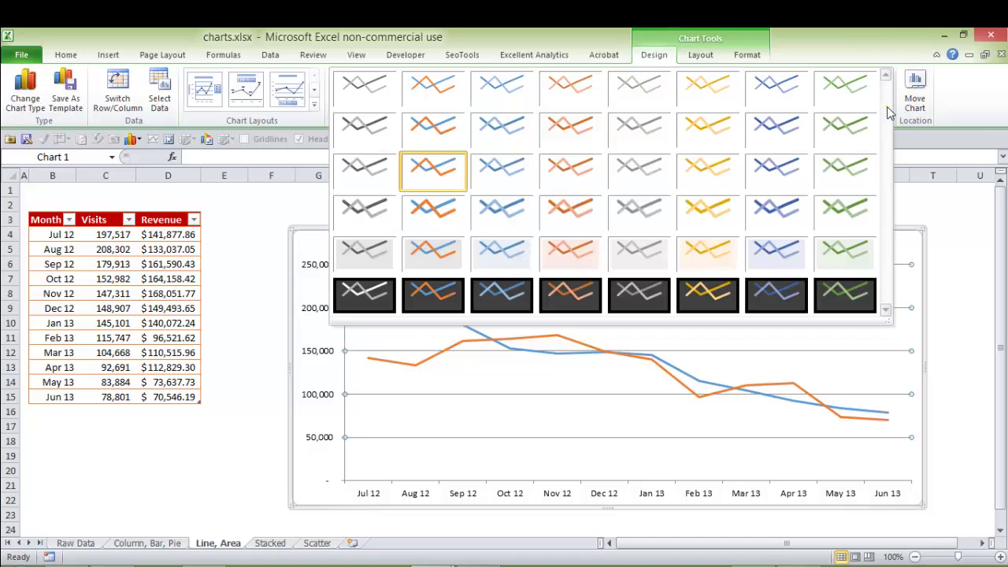
pyautogui.click(807, 51)
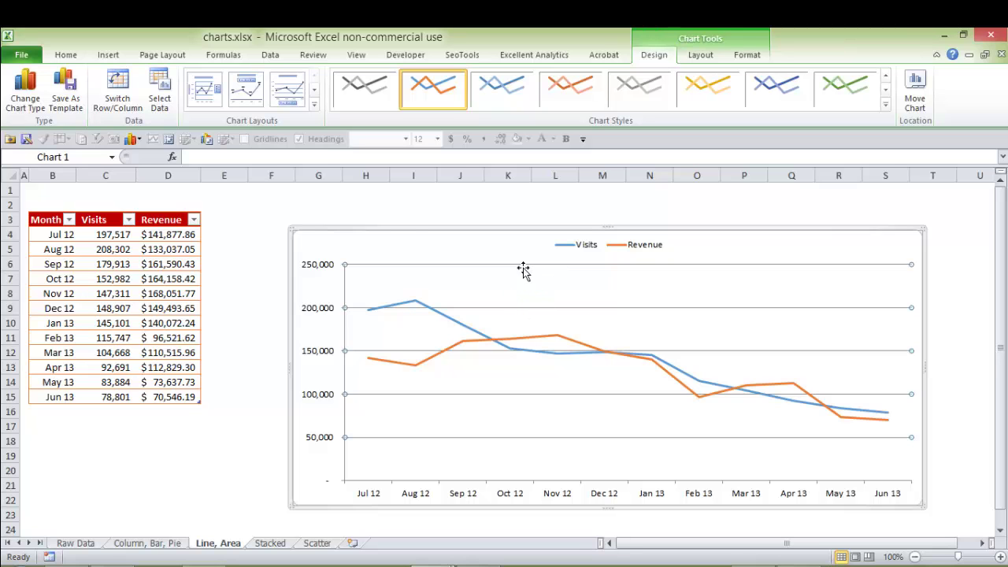
# Format the line chart's major gridlines as solid lines in a light gray theme color.
pyautogui.doubleClick(367, 351)
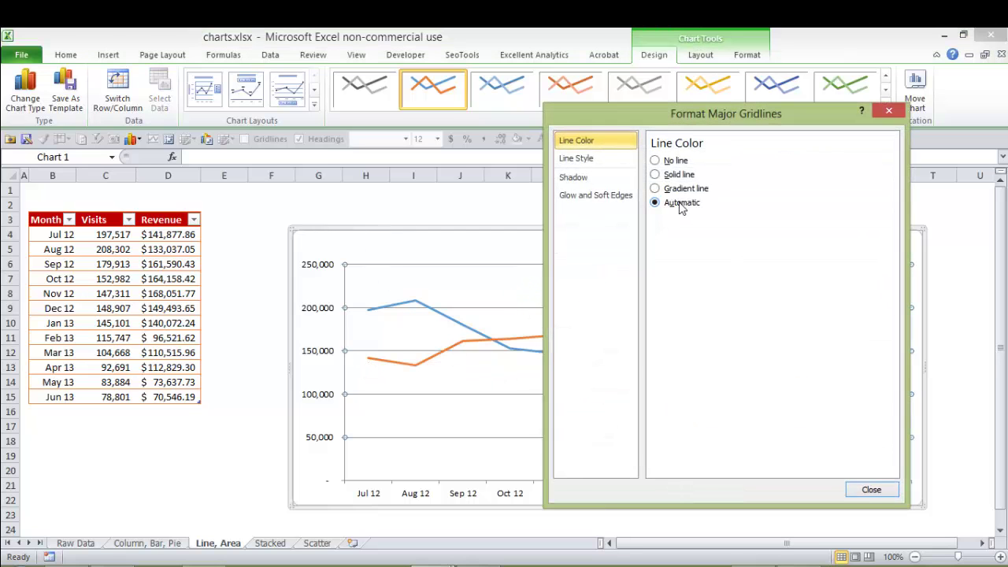
pyautogui.click(654, 174)
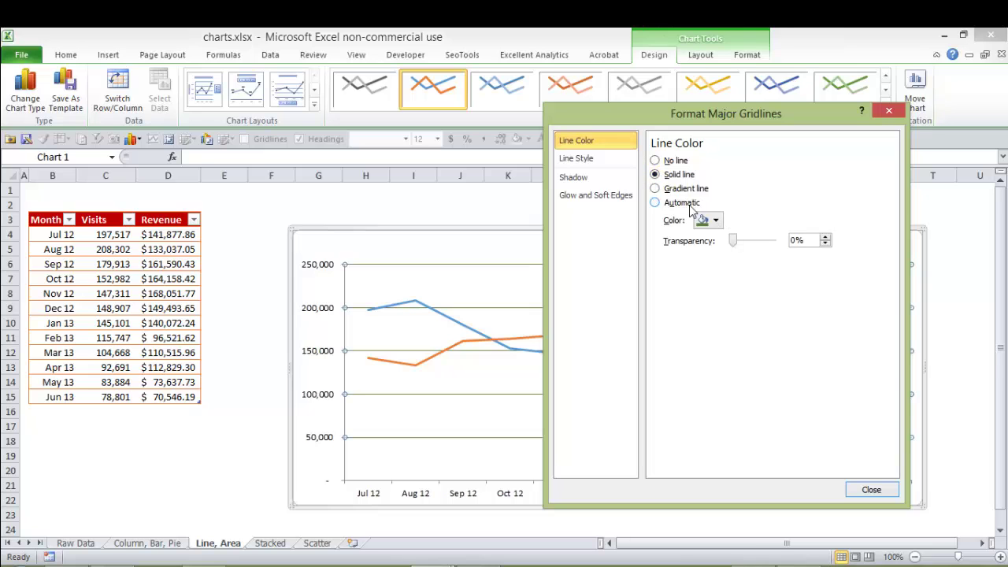
pyautogui.click(705, 221)
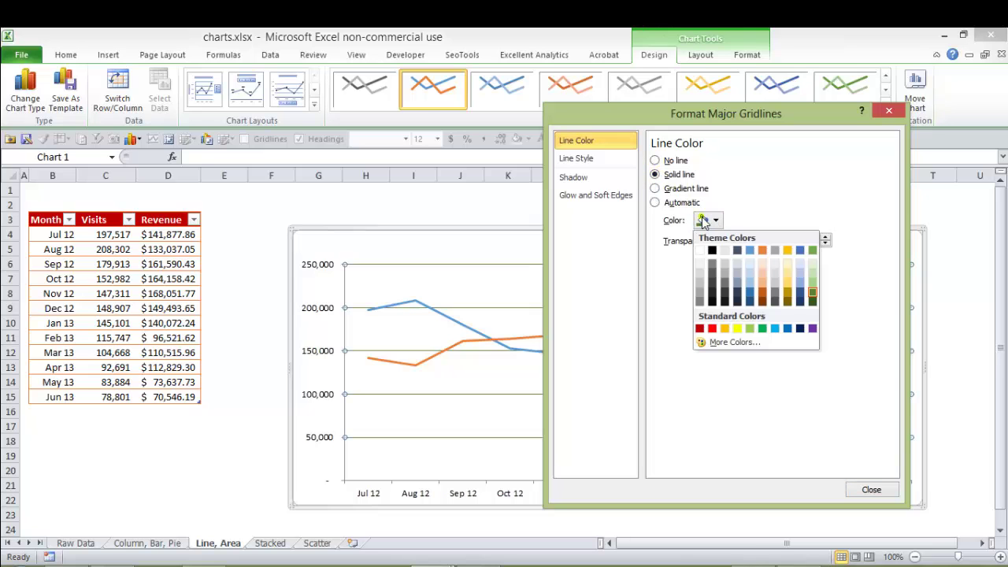
pyautogui.click(701, 277)
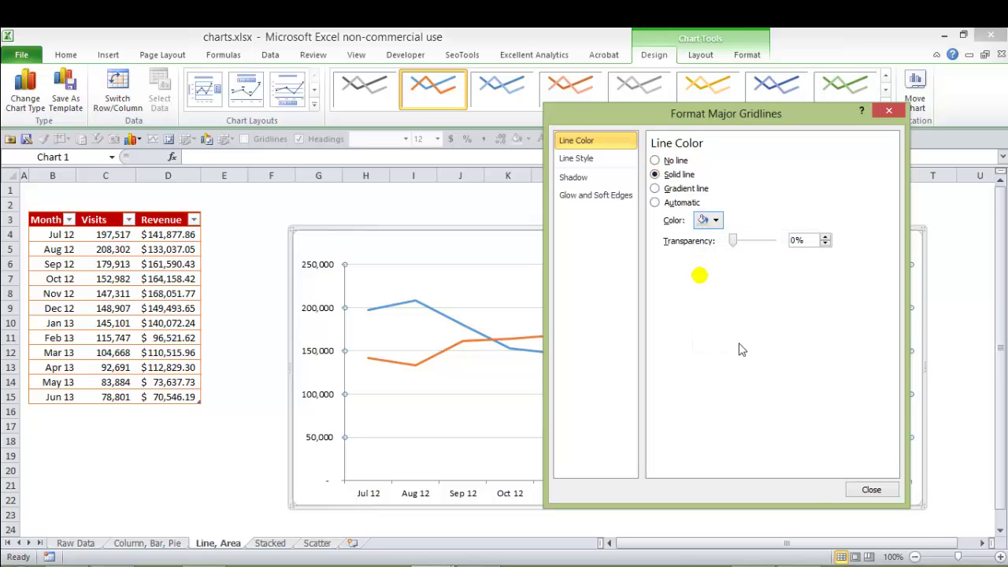
pyautogui.click(707, 221)
pyautogui.click(701, 277)
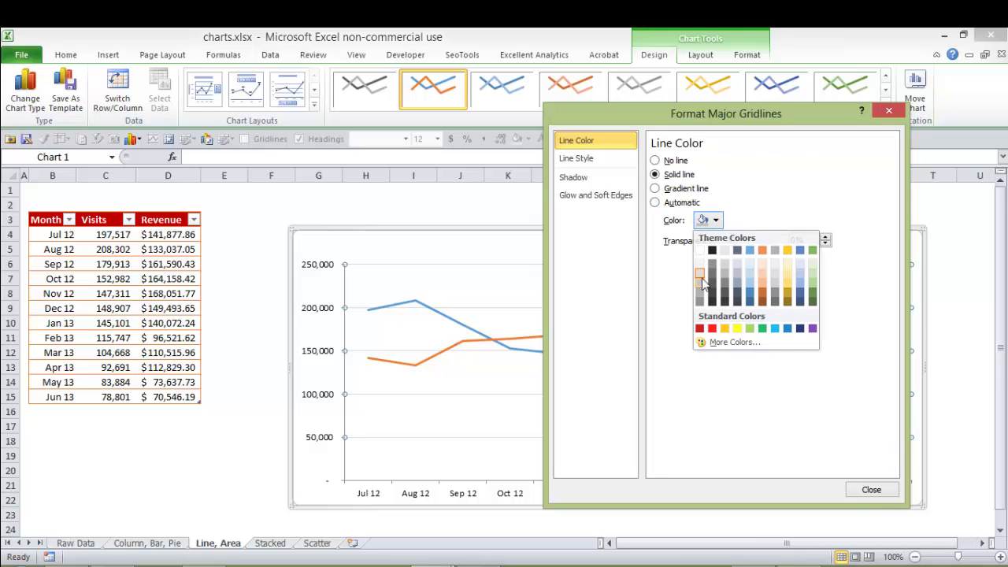
pyautogui.click(872, 490)
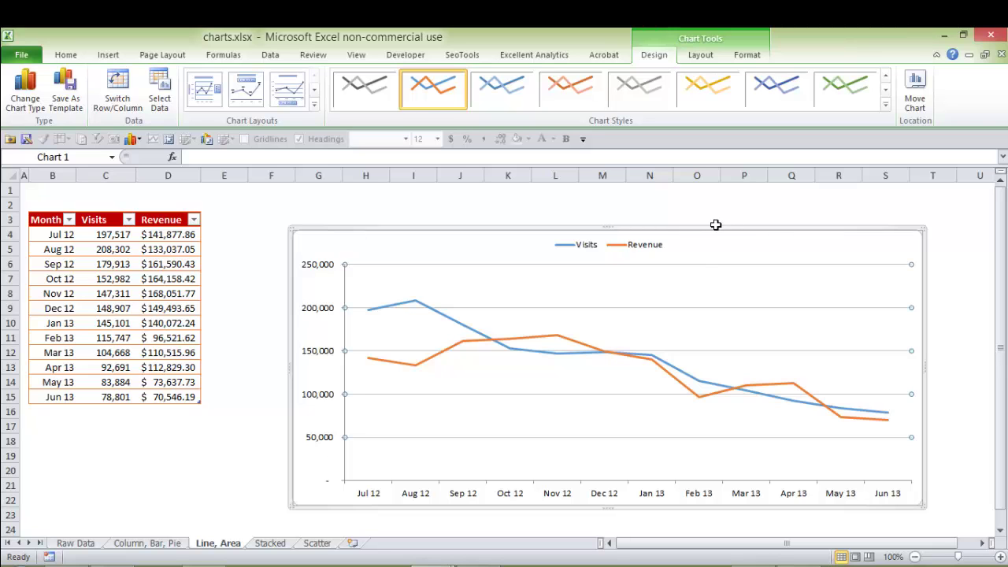
# Change the visits and revenue line chart to the basic 2-D Area chart type.
pyautogui.click(713, 226)
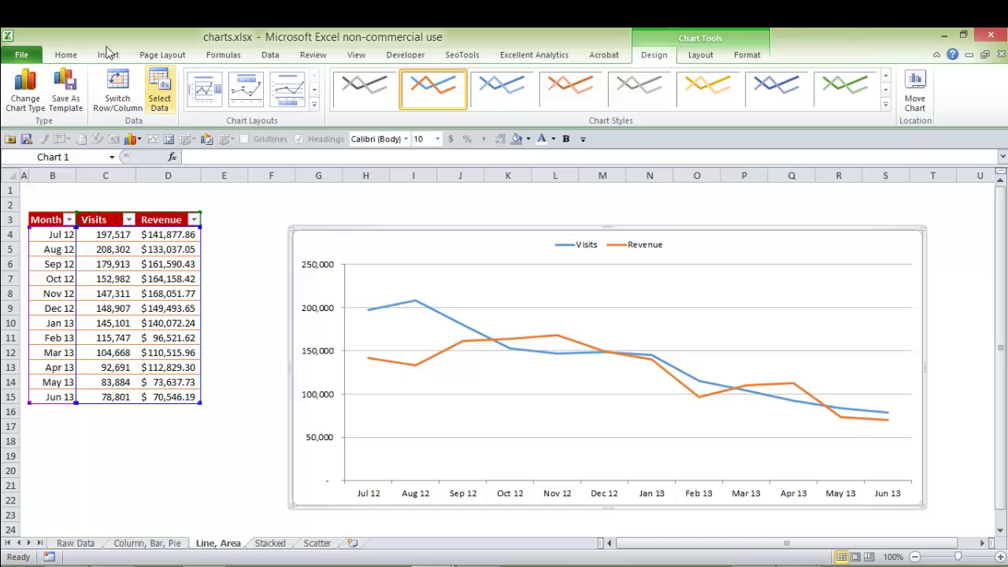
pyautogui.click(25, 91)
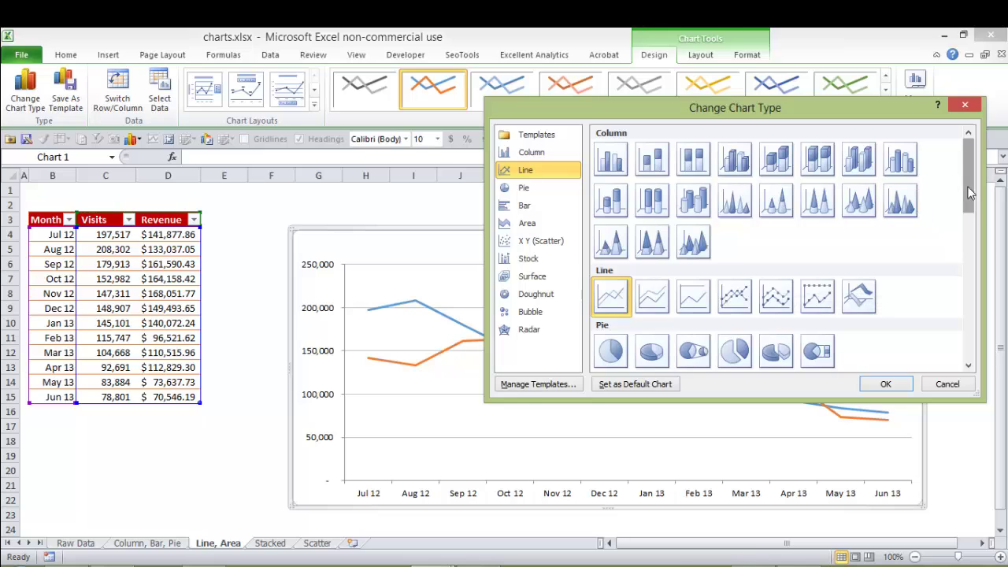
pyautogui.moveTo(970, 191); pyautogui.dragTo(970, 254)
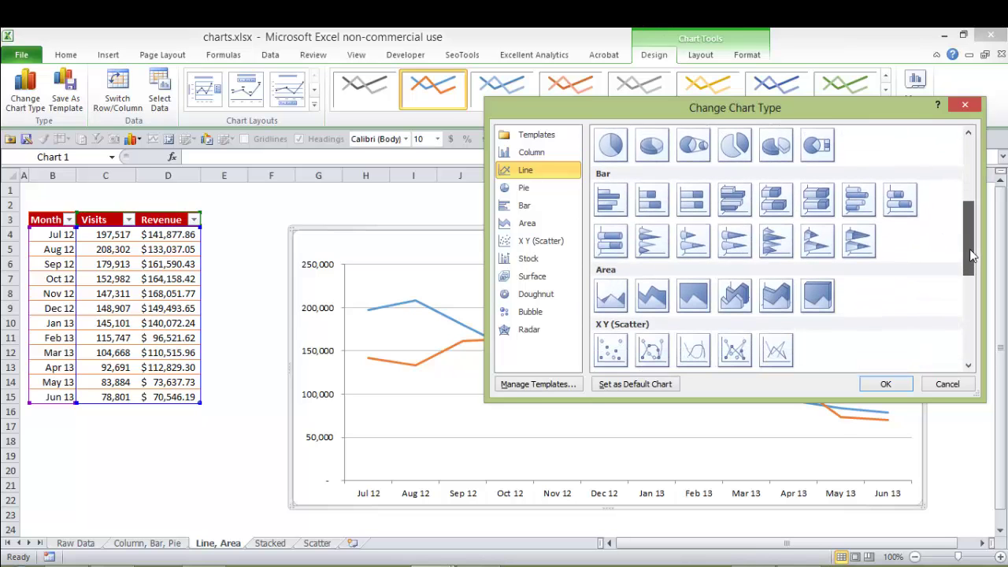
pyautogui.click(619, 298)
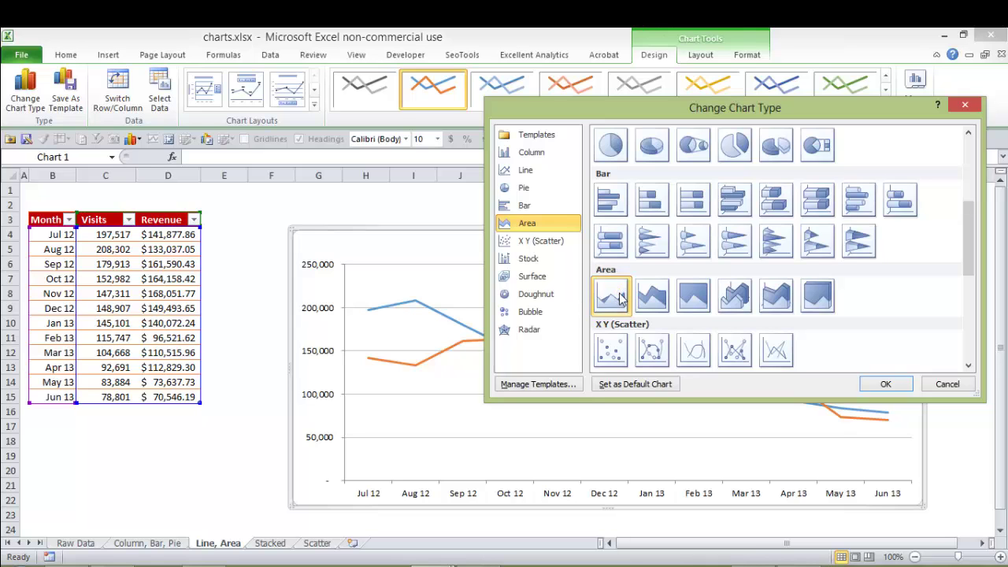
pyautogui.click(887, 384)
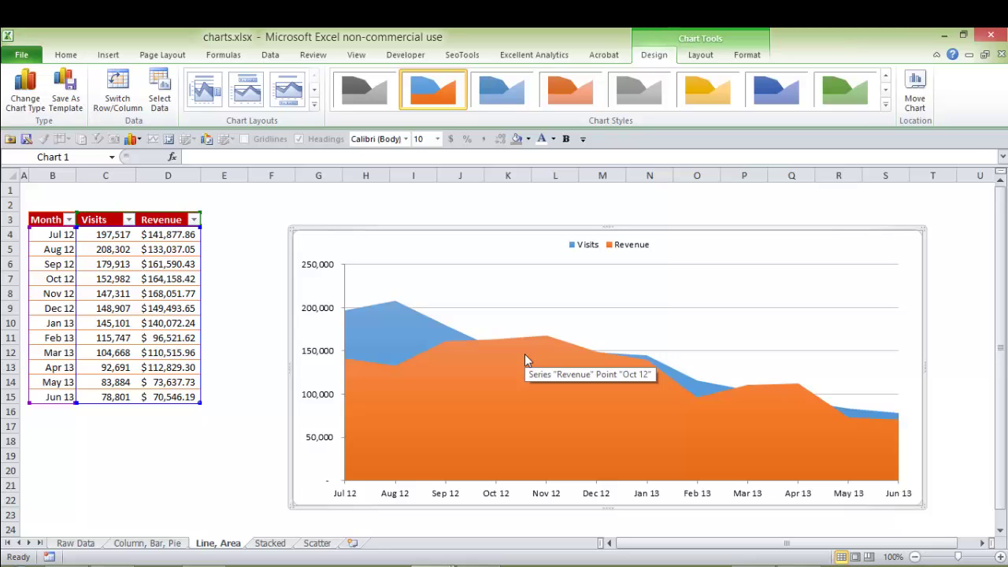
# Give the Revenue area a solid dark red fill (RGB 192, 0, 0) with 45% transparency.
pyautogui.click(543, 373)
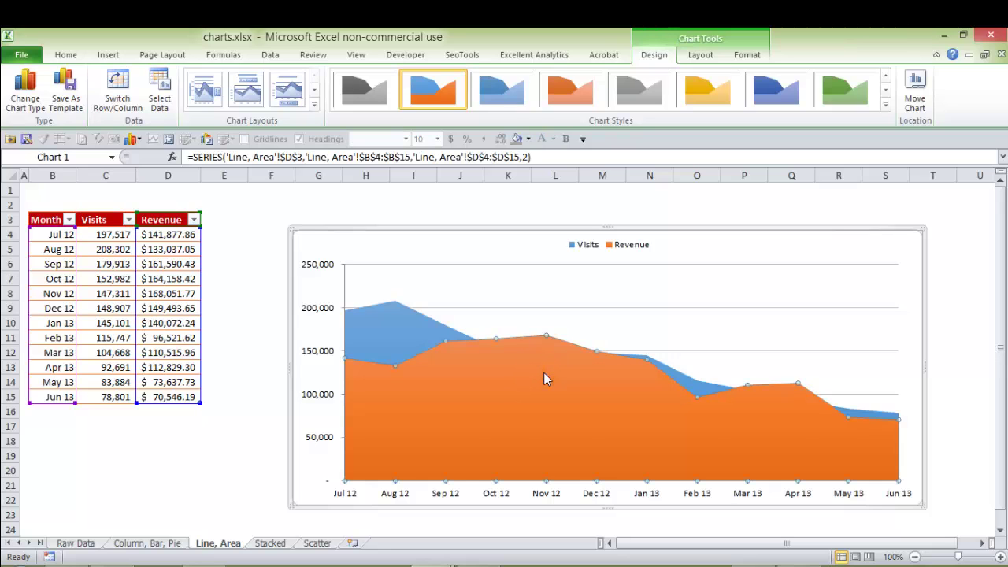
pyautogui.doubleClick(544, 372)
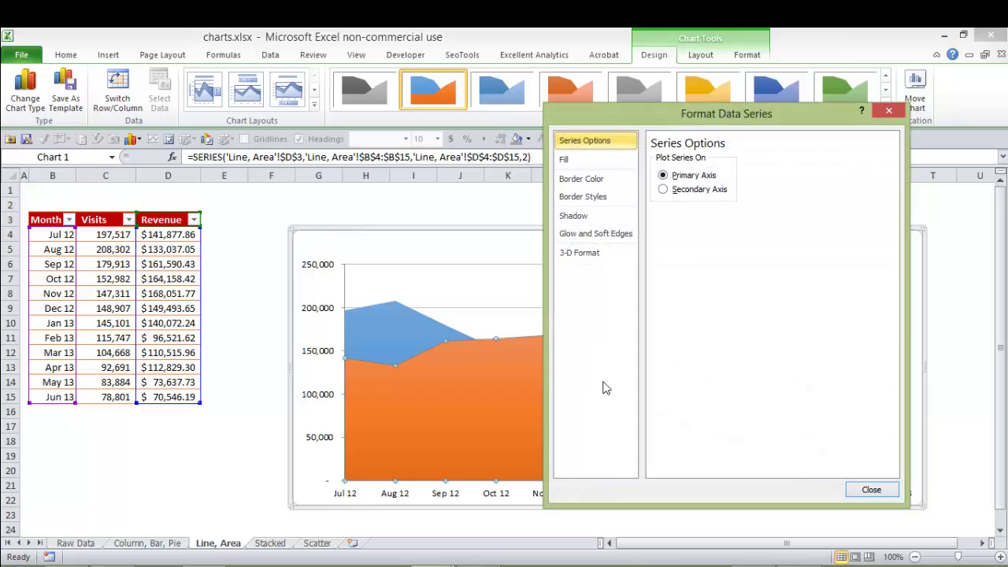
pyautogui.click(617, 159)
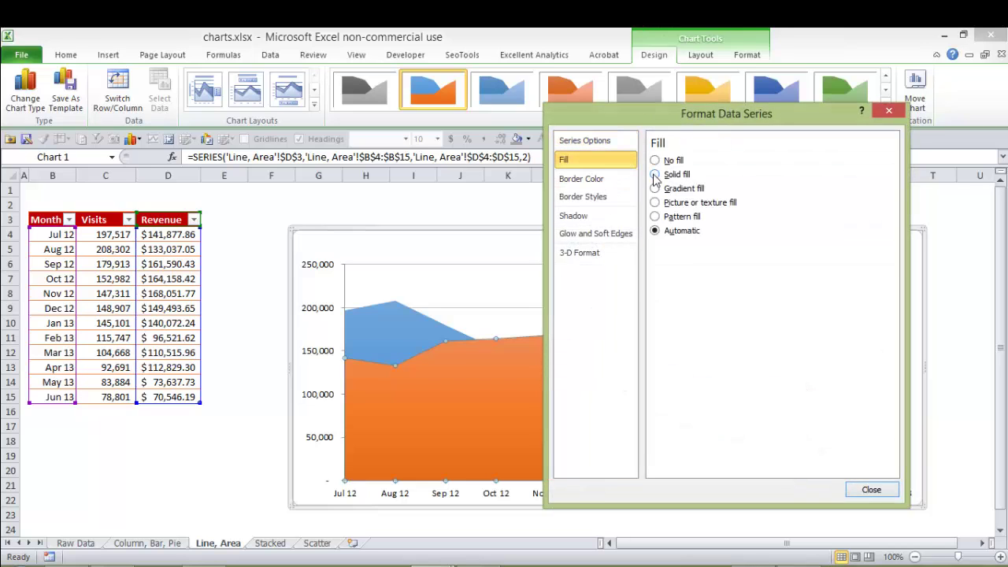
pyautogui.click(654, 175)
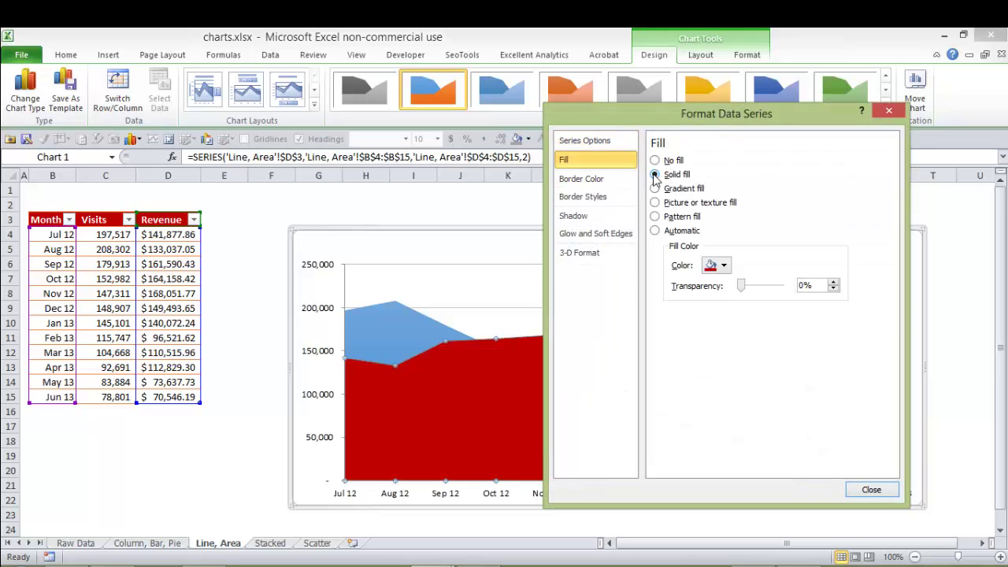
pyautogui.click(724, 266)
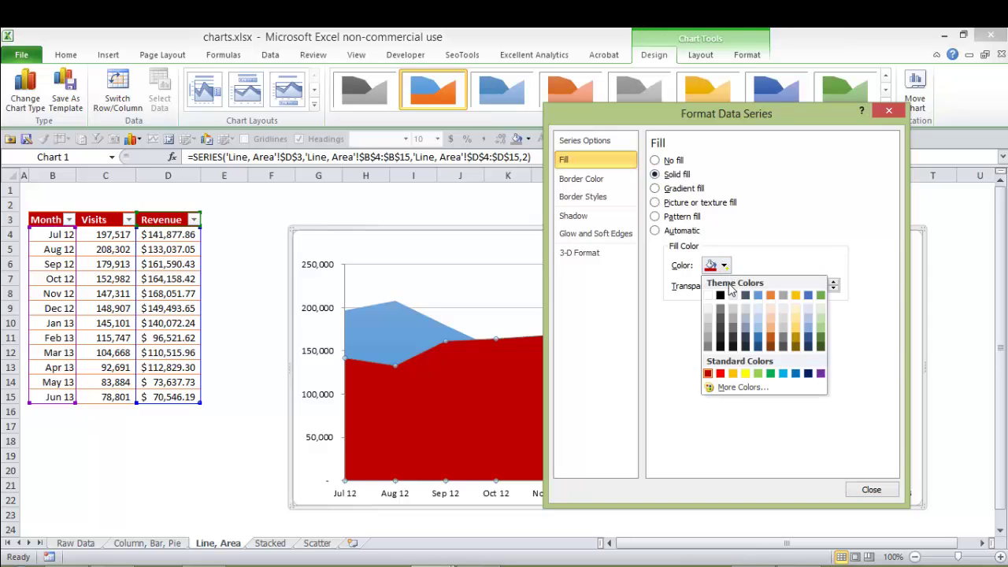
pyautogui.click(736, 389)
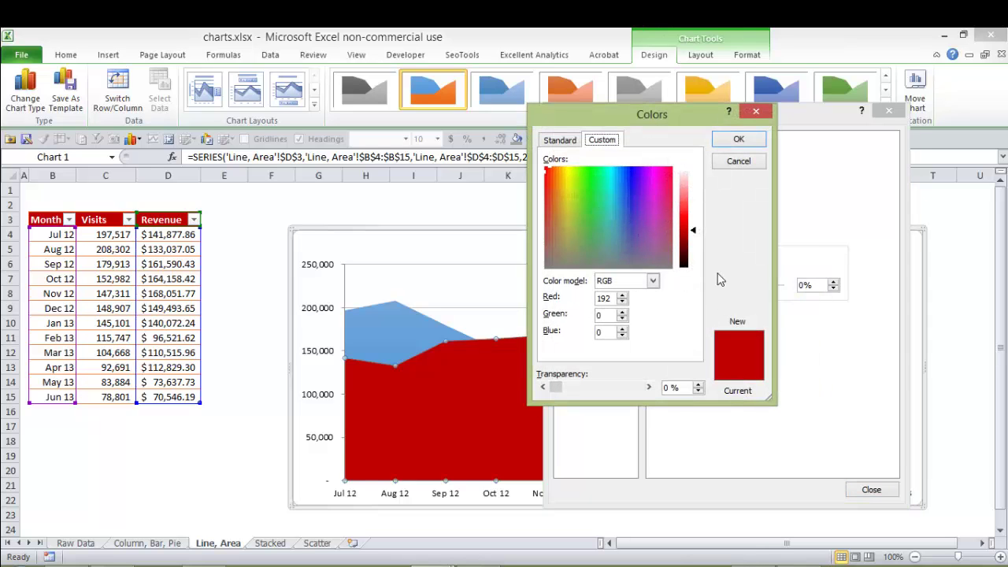
pyautogui.moveTo(558, 388); pyautogui.dragTo(593, 390)
pyautogui.click(740, 140)
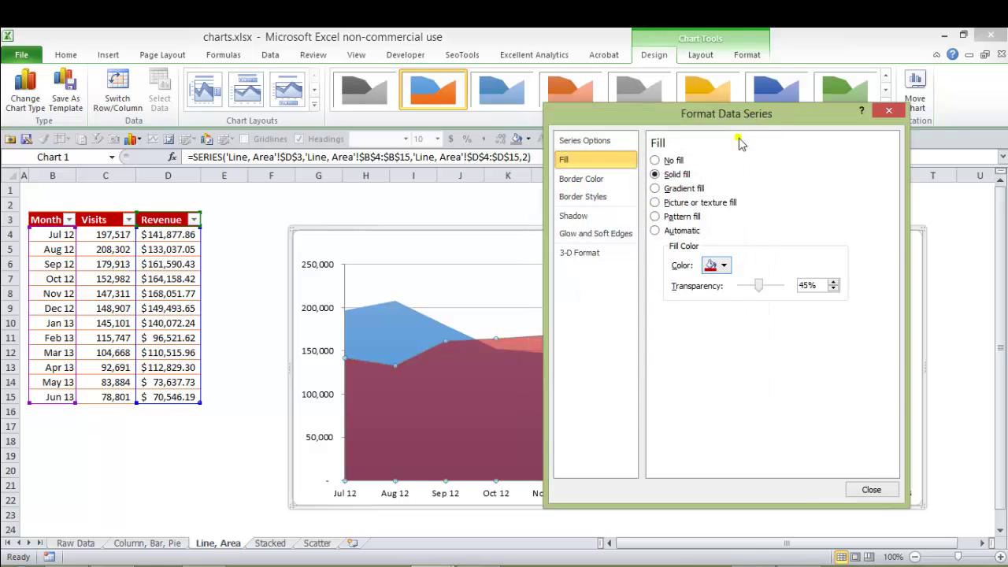
pyautogui.click(870, 490)
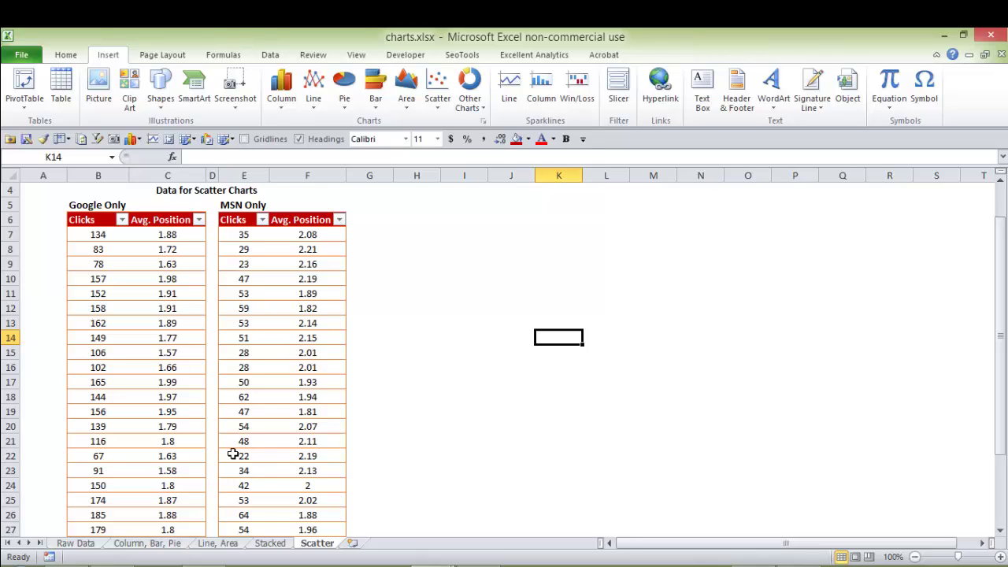
# On the Scatter sheet, insert a markers-only scatter chart from the Google Only table, and place it enlarged beside the tables.
pyautogui.moveTo(83, 223); pyautogui.dragTo(182, 231)
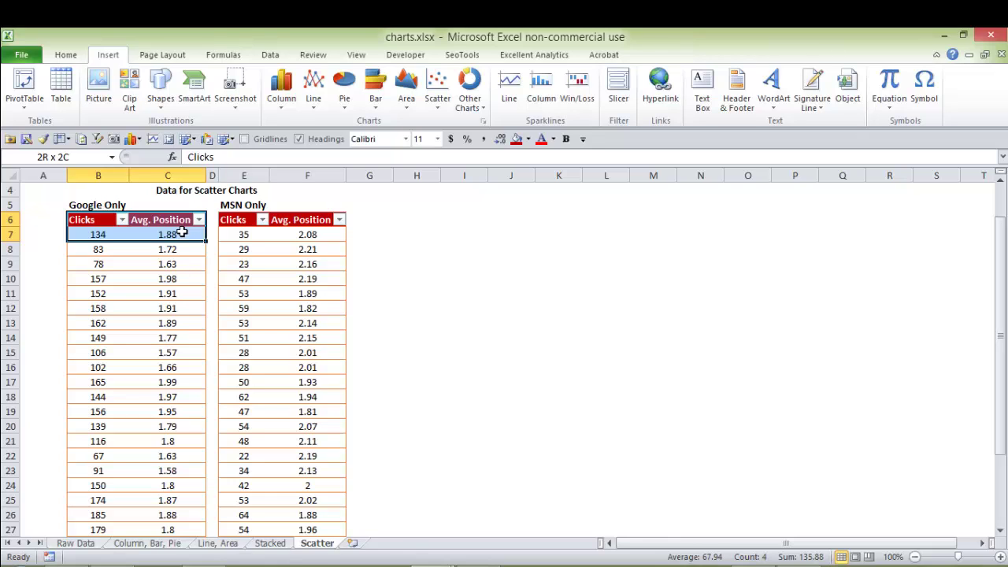
pyautogui.moveTo(182, 231); pyautogui.dragTo(182, 232)
pyautogui.click(135, 250)
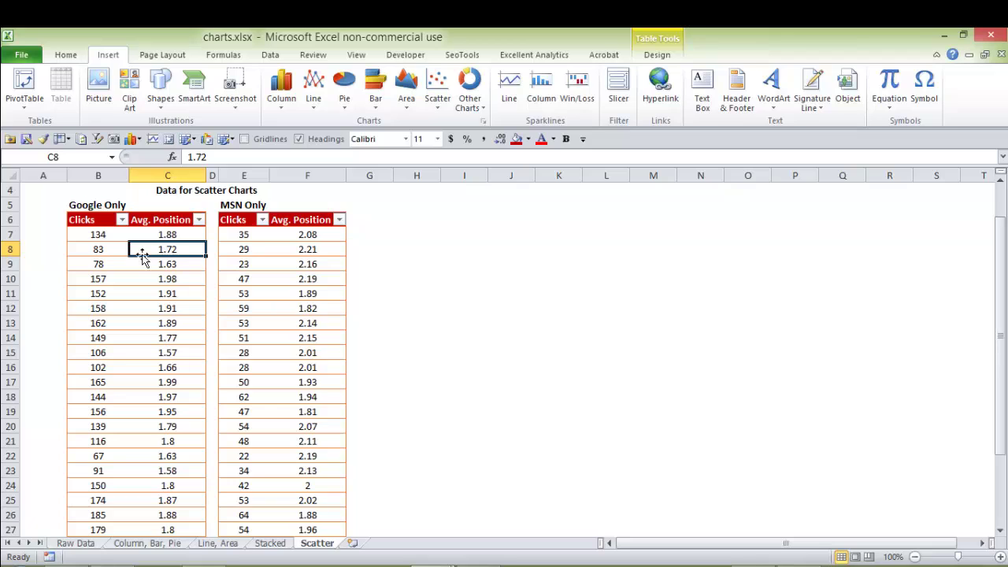
pyautogui.click(439, 85)
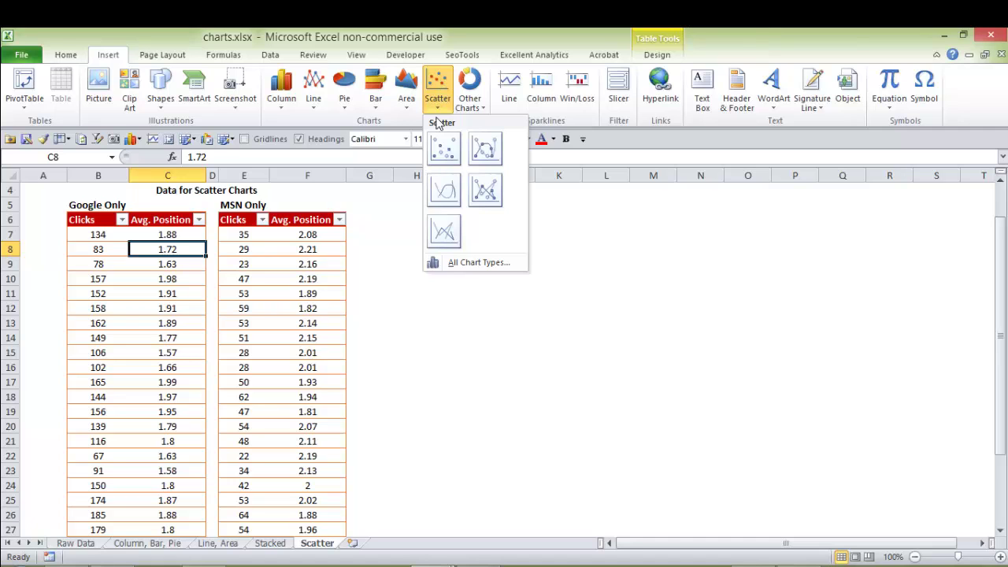
pyautogui.click(444, 148)
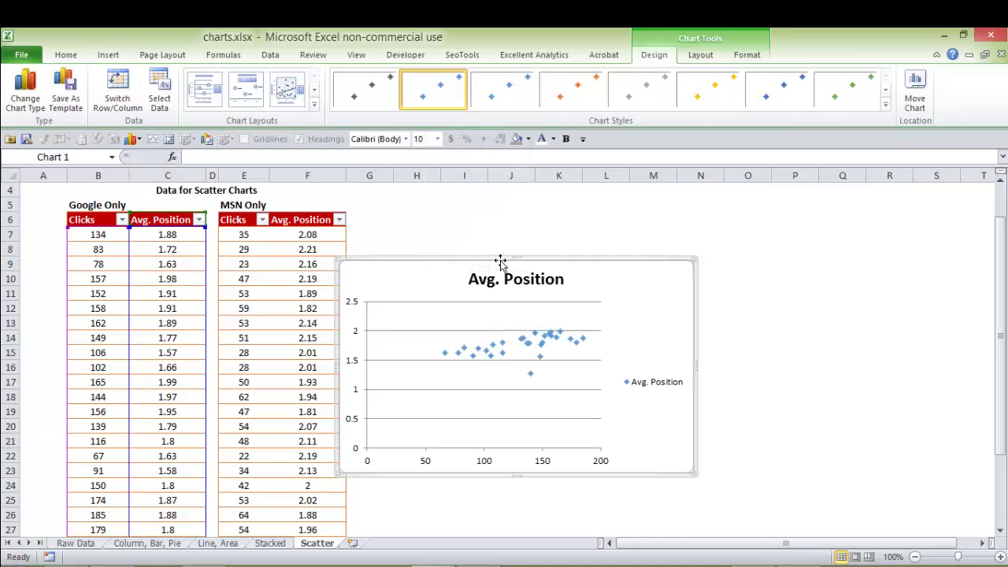
pyautogui.moveTo(538, 260); pyautogui.dragTo(689, 228)
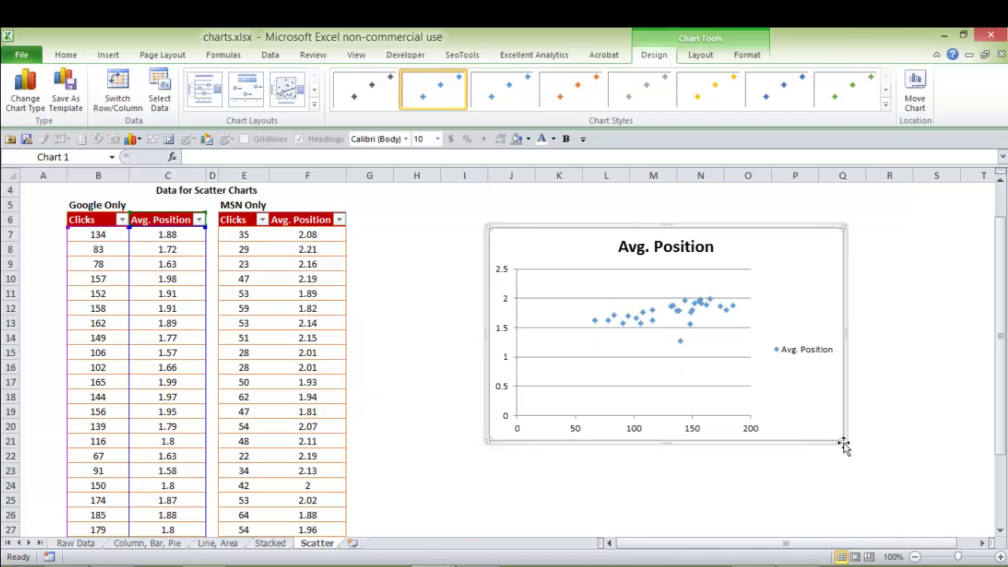
pyautogui.moveTo(842, 440); pyautogui.dragTo(971, 471)
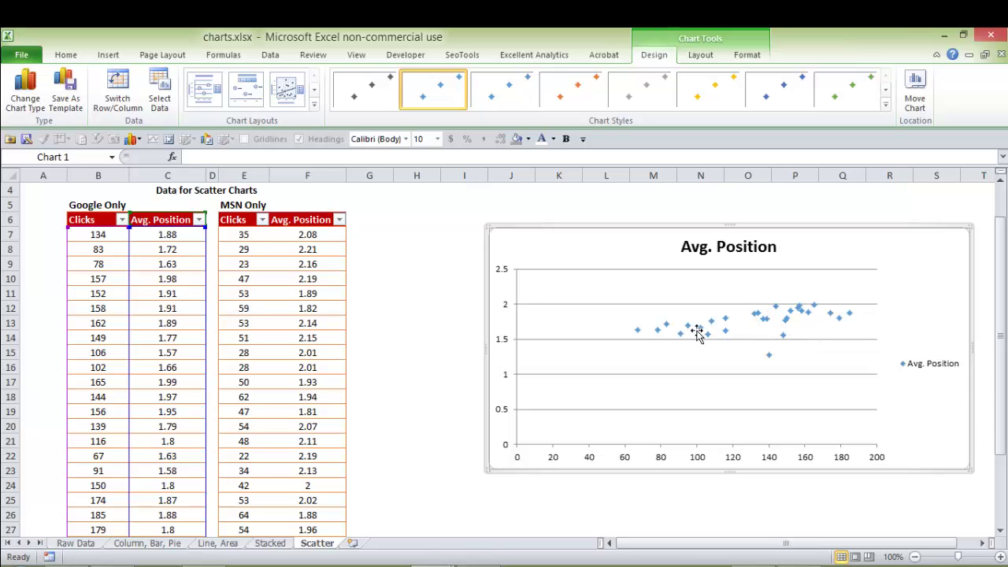
# Delete the legend from the Avg. Position scatter chart.
pyautogui.click(918, 369)
pyautogui.press('Delete')
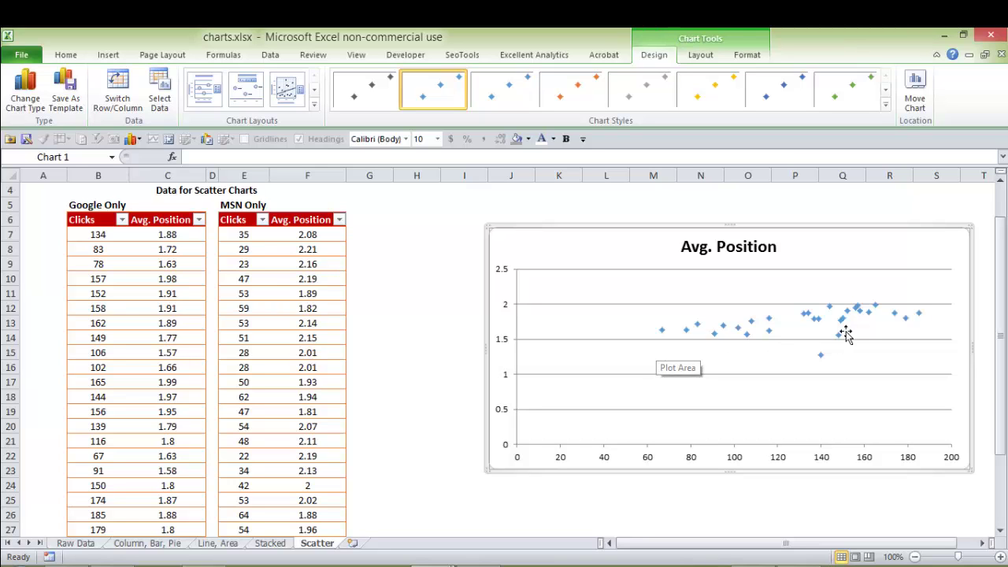
# Add a linear trendline to the data points of the Google scatter chart, keeping the default trendline options.
pyautogui.click(697, 324)
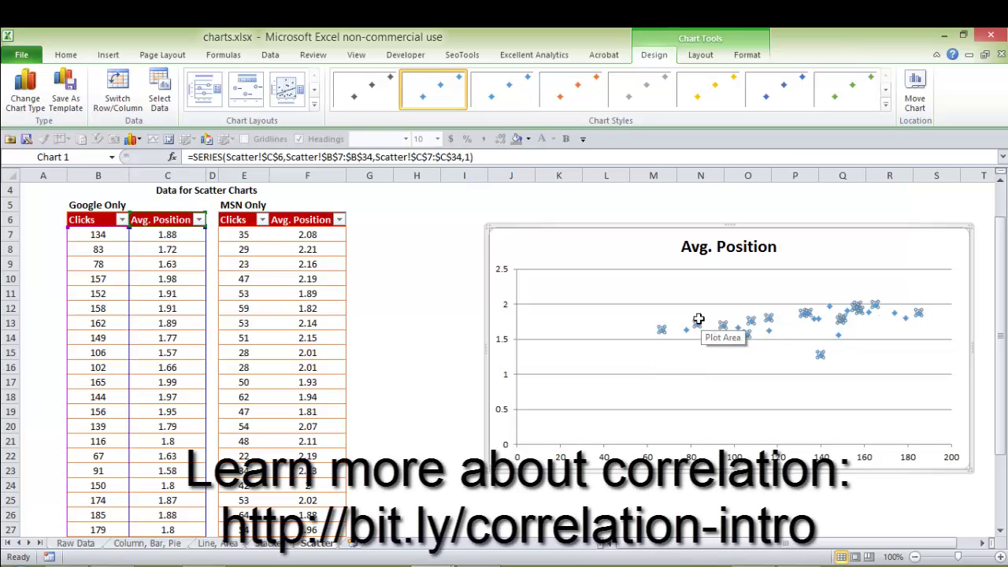
pyautogui.click(623, 275)
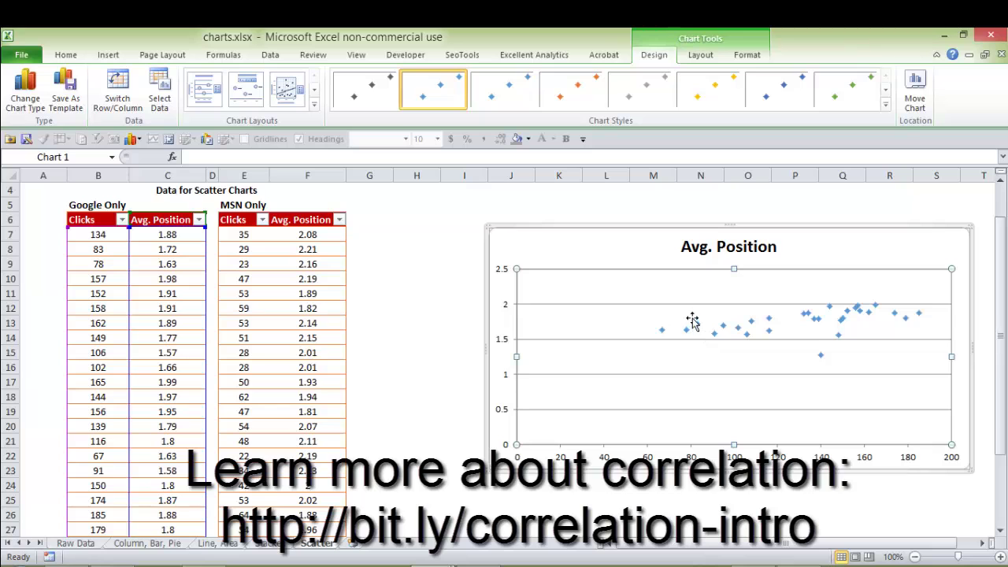
pyautogui.click(697, 324)
pyautogui.rightClick(697, 324)
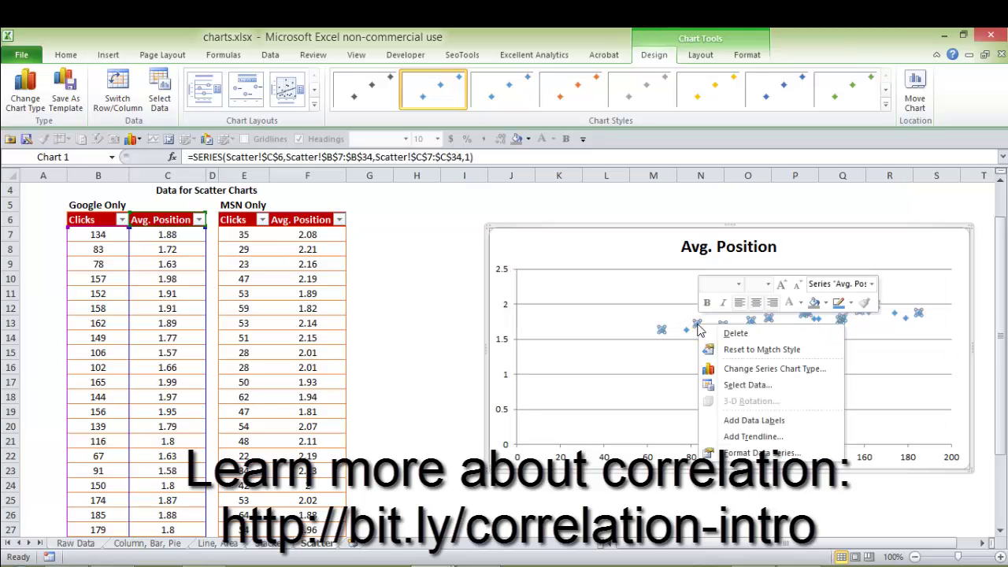
pyautogui.click(752, 436)
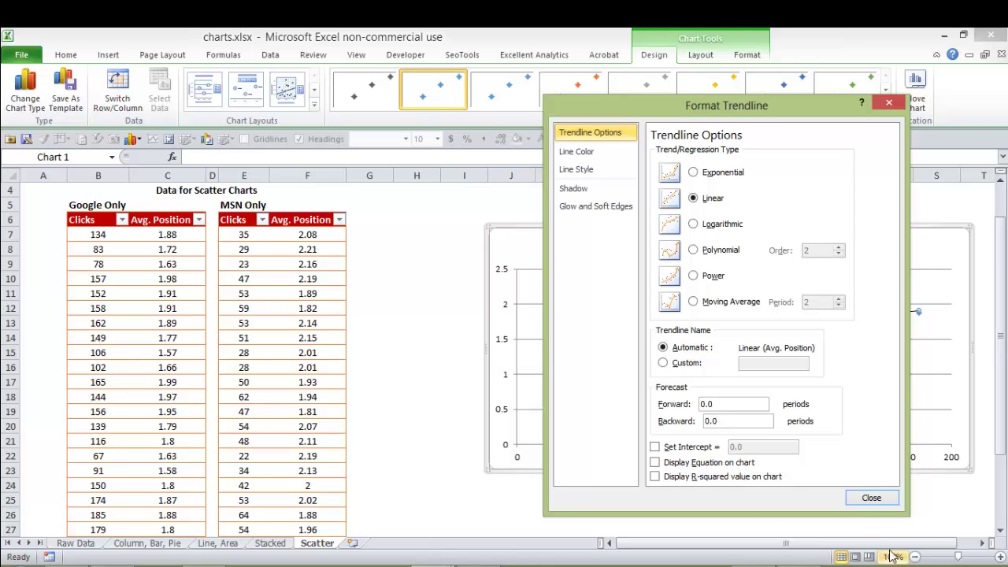
pyautogui.click(871, 500)
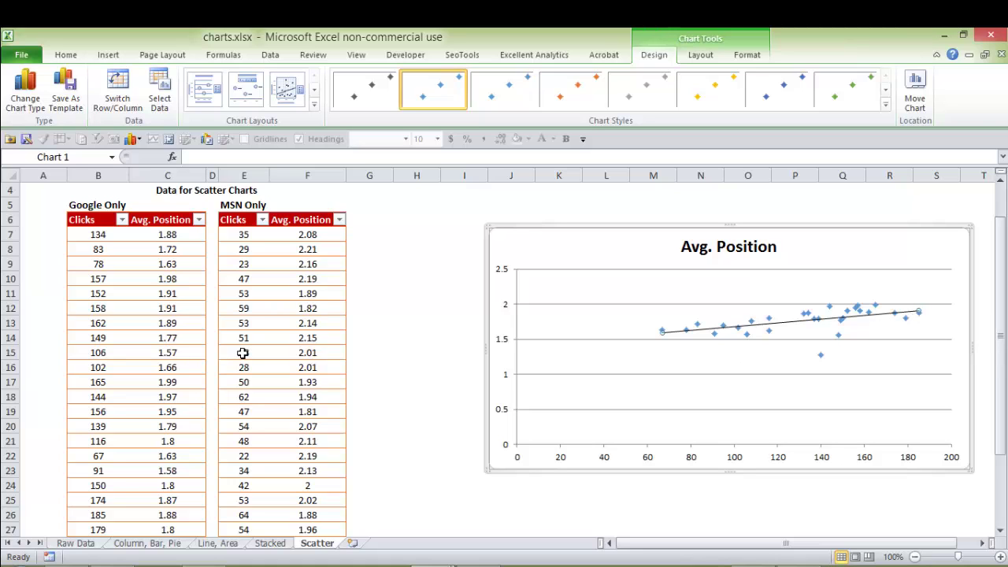
# Insert a markers-only scatter chart from the MSN Only table, and place it widened directly below the Google scatter chart.
pyautogui.click(276, 271)
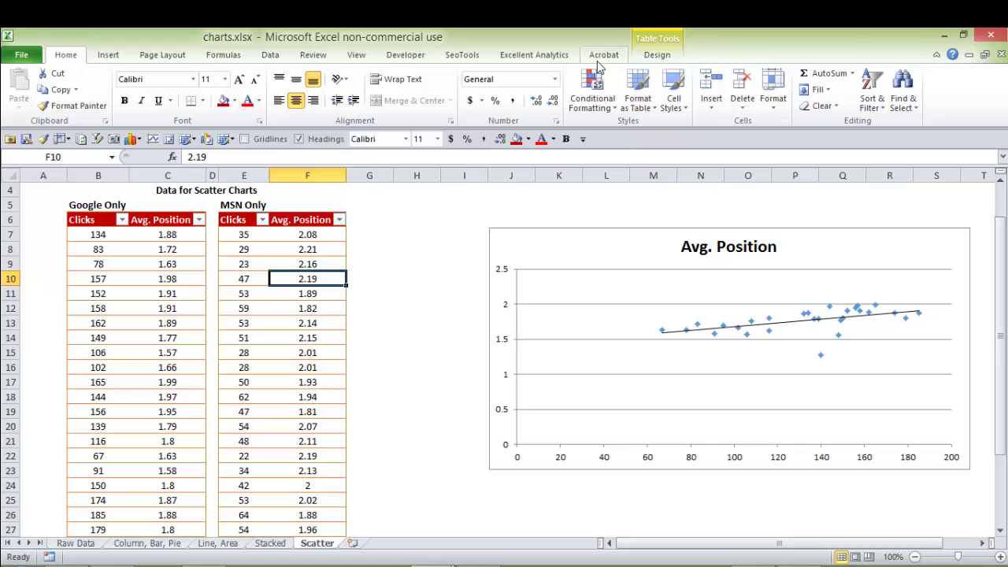
pyautogui.click(110, 56)
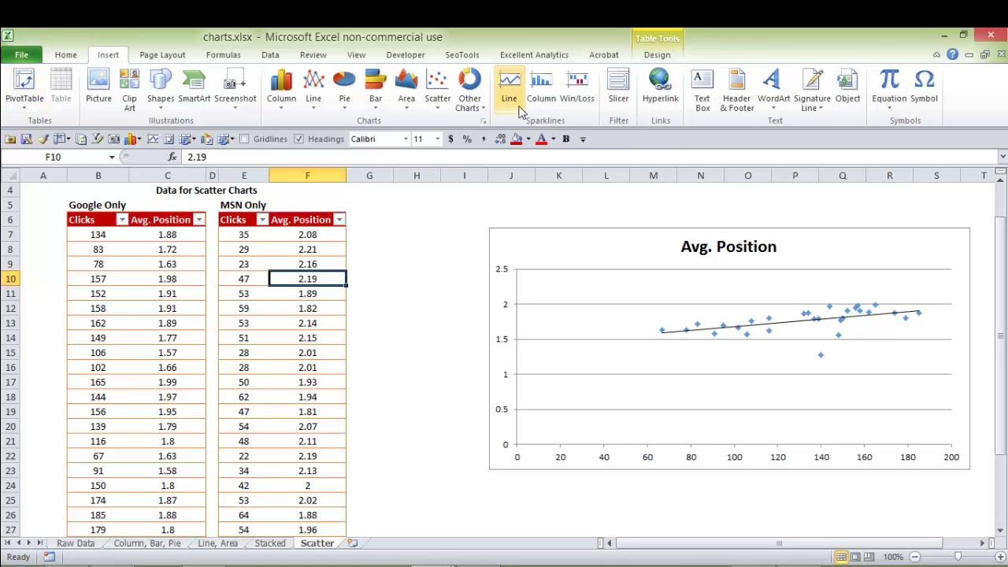
pyautogui.click(437, 87)
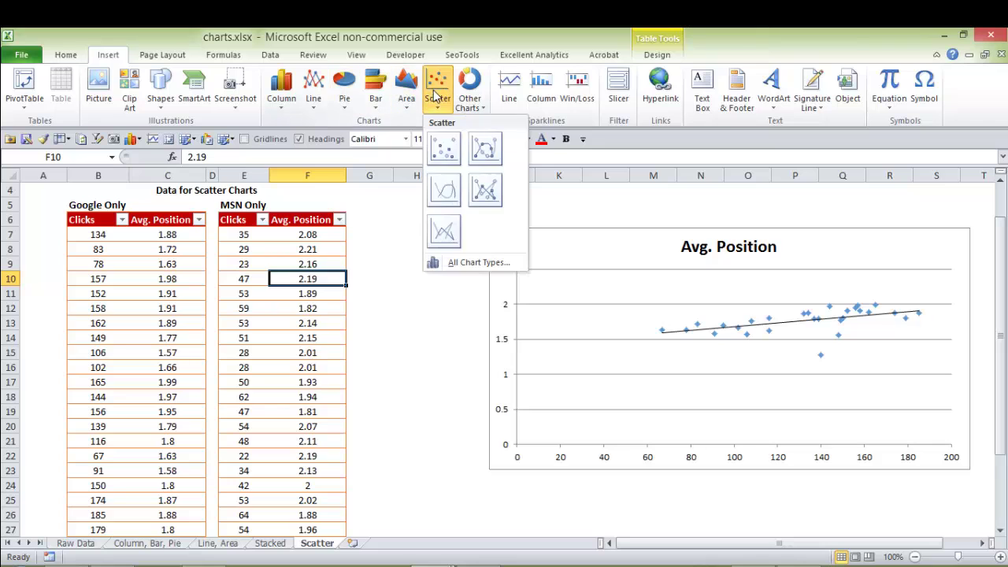
pyautogui.click(441, 150)
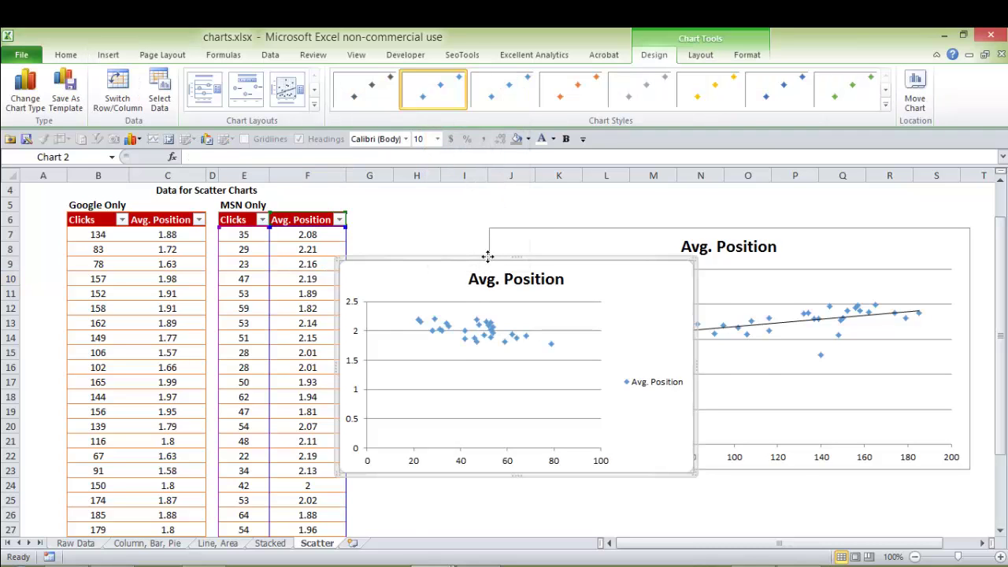
pyautogui.moveTo(487, 256); pyautogui.dragTo(641, 477)
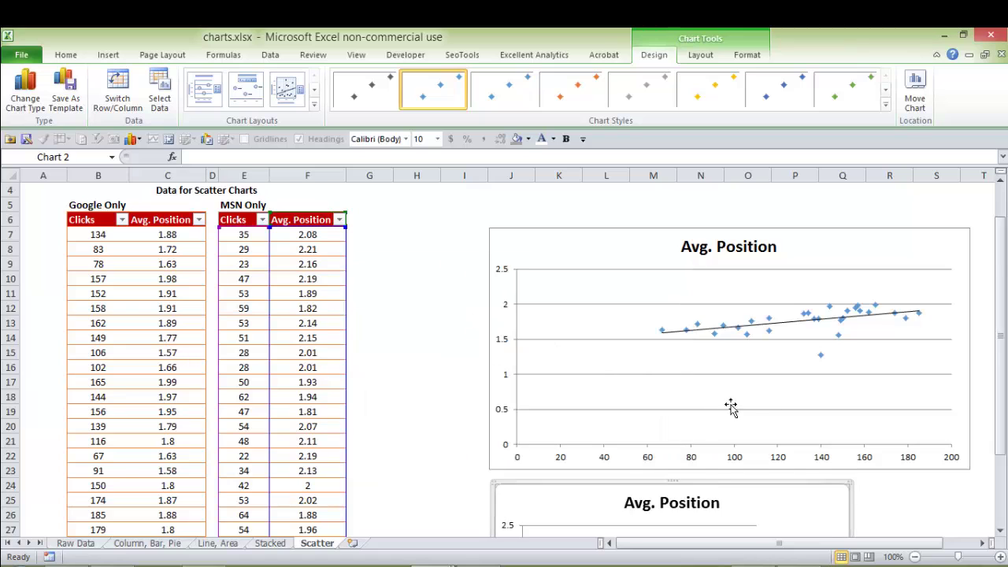
pyautogui.scroll(-2, 811, 400)
pyautogui.scroll(-2, 812, 400)
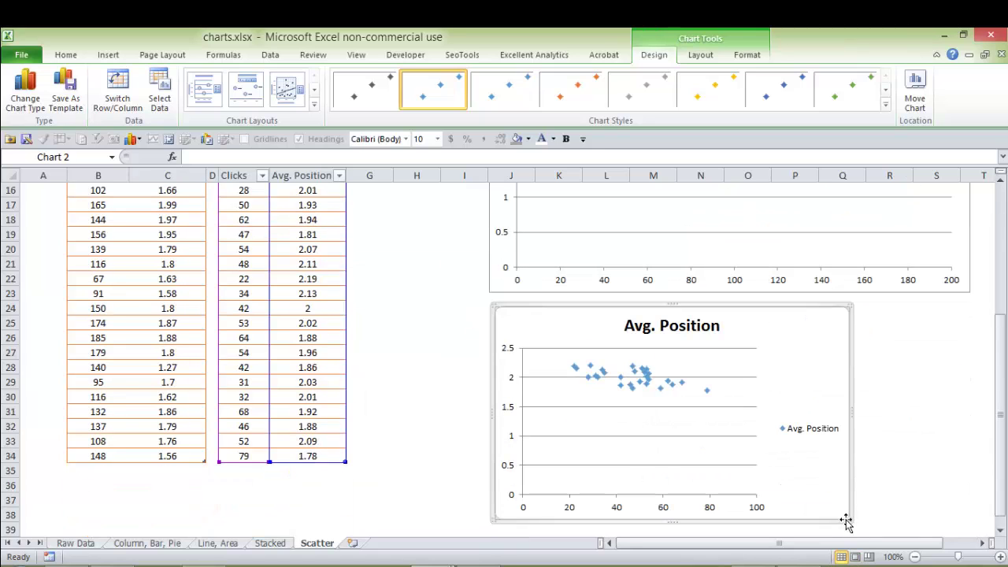
pyautogui.moveTo(849, 520); pyautogui.dragTo(973, 526)
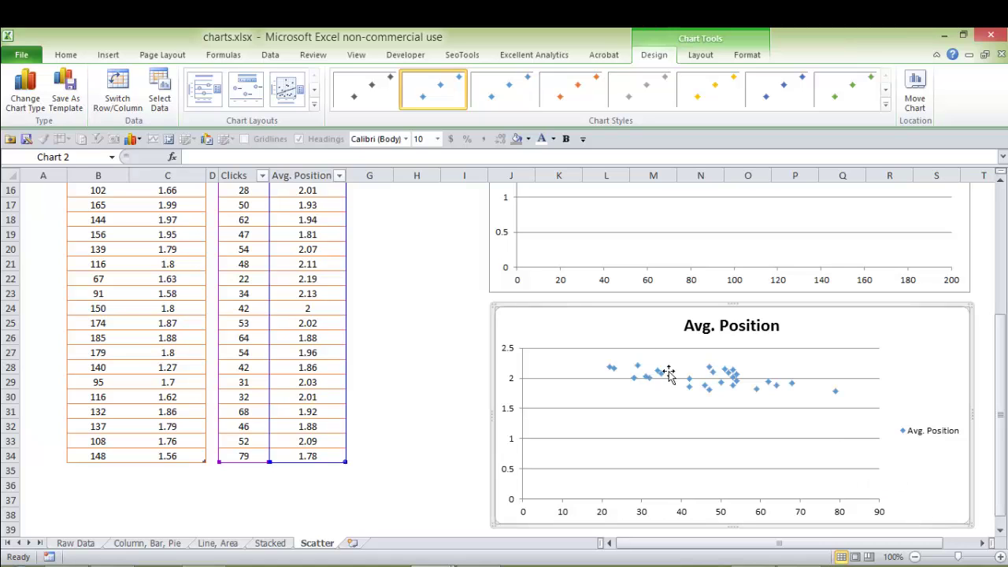
# Add a linear trendline with the default options to the MSN scatter chart's Avg. Position series.
pyautogui.moveTo(612, 370)
pyautogui.rightClick(614, 371)
pyautogui.click(612, 368)
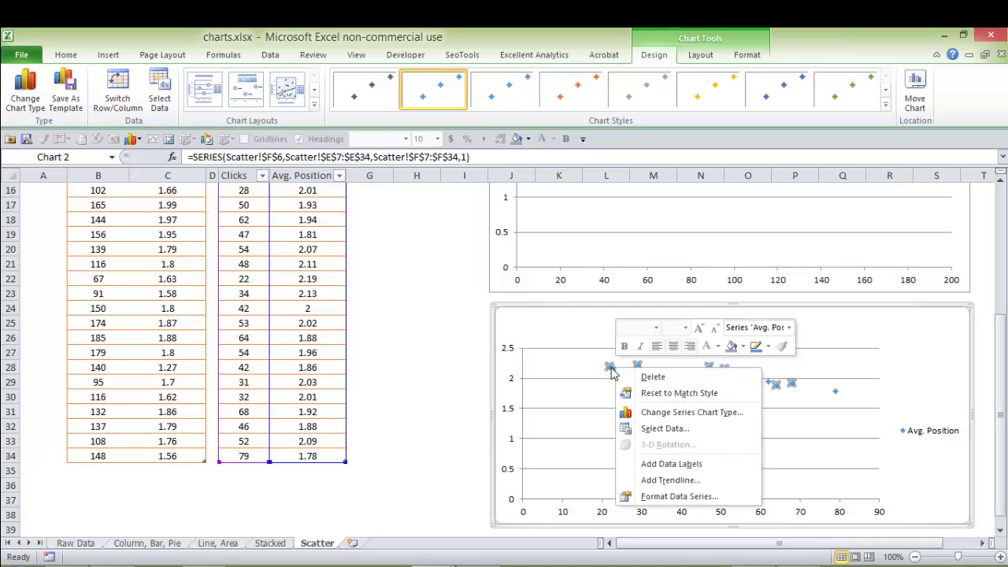
pyautogui.click(672, 480)
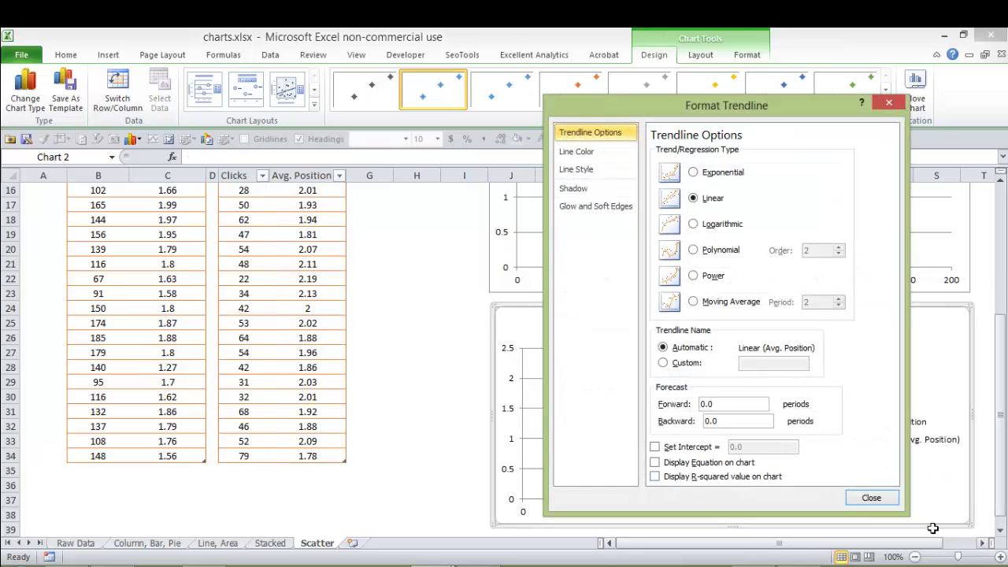
pyautogui.click(872, 498)
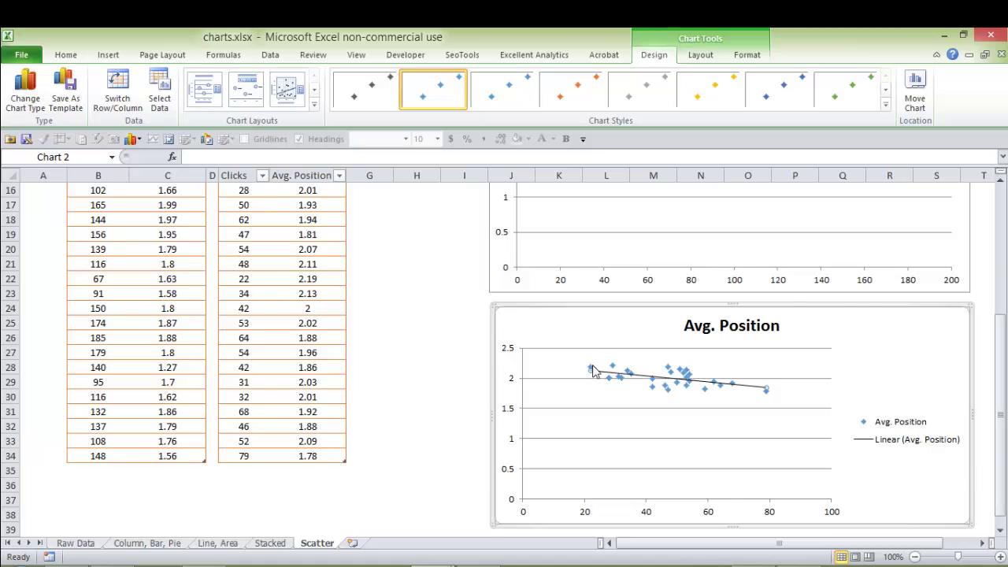
# Compare the trendline directions of the Google and MSN scatter charts.
pyautogui.scroll(4, 593, 370)
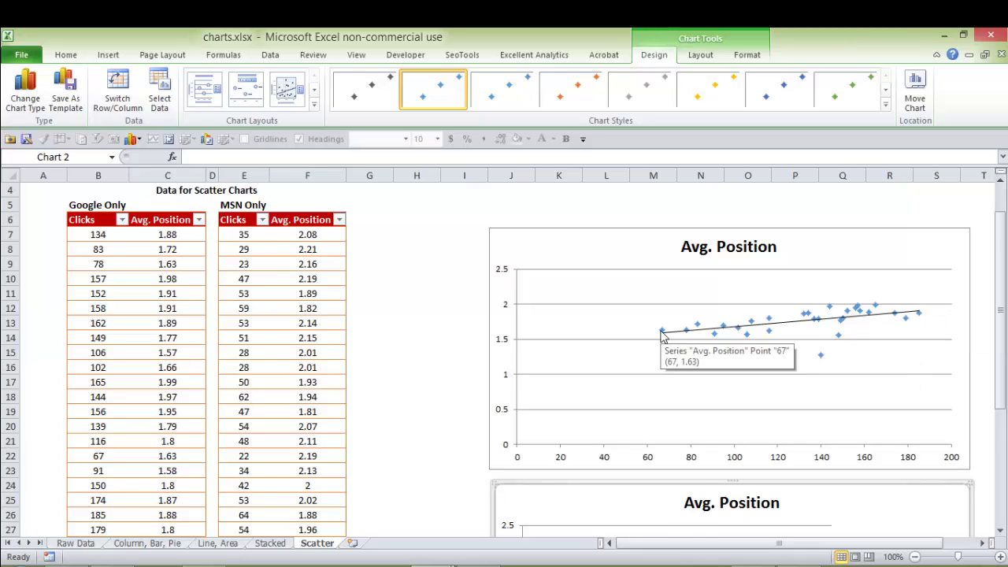
pyautogui.scroll(-1, 654, 323)
pyautogui.scroll(-2, 654, 316)
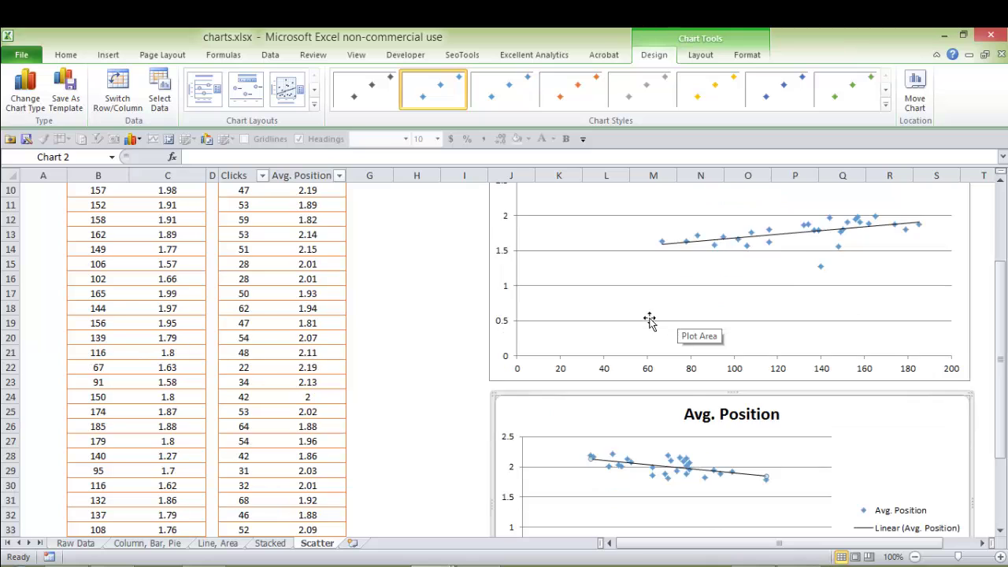
pyautogui.scroll(-1, 675, 403)
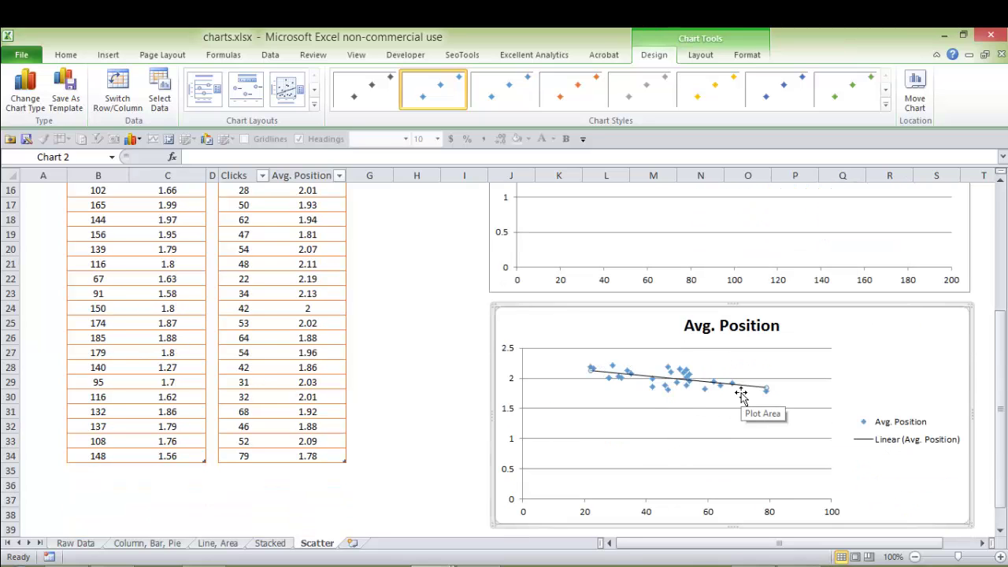
pyautogui.scroll(-1, 741, 397)
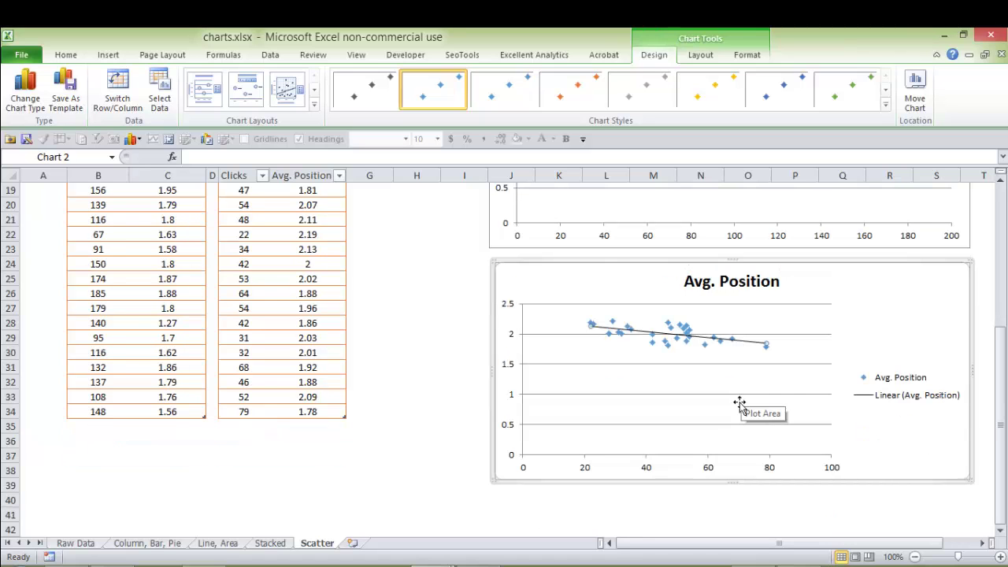
pyautogui.scroll(3, 480, 464)
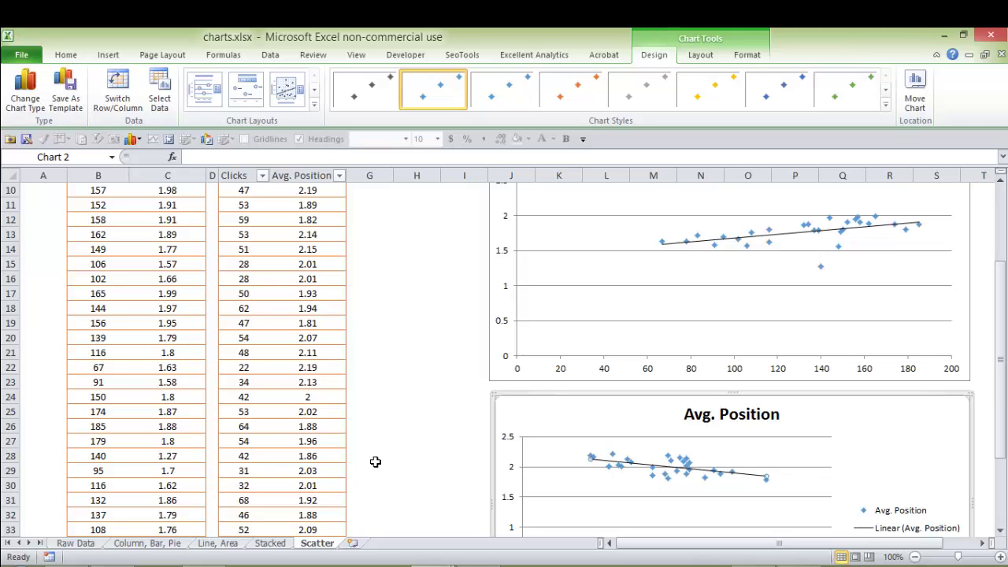
# Draw a text box inside the Google scatter chart, beside its title, containing the text "jfieawf;eij".
pyautogui.click(701, 57)
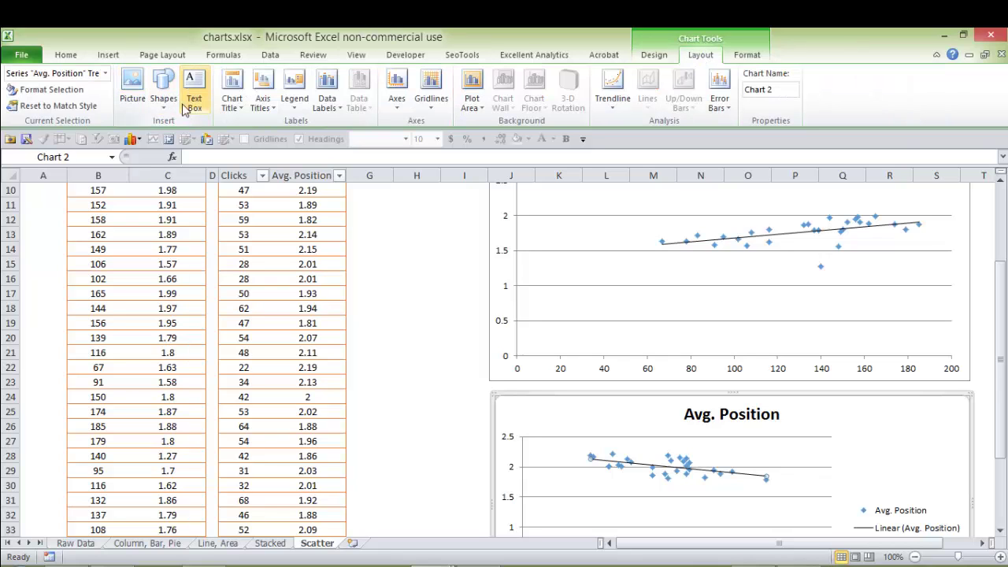
pyautogui.scroll(3, 412, 360)
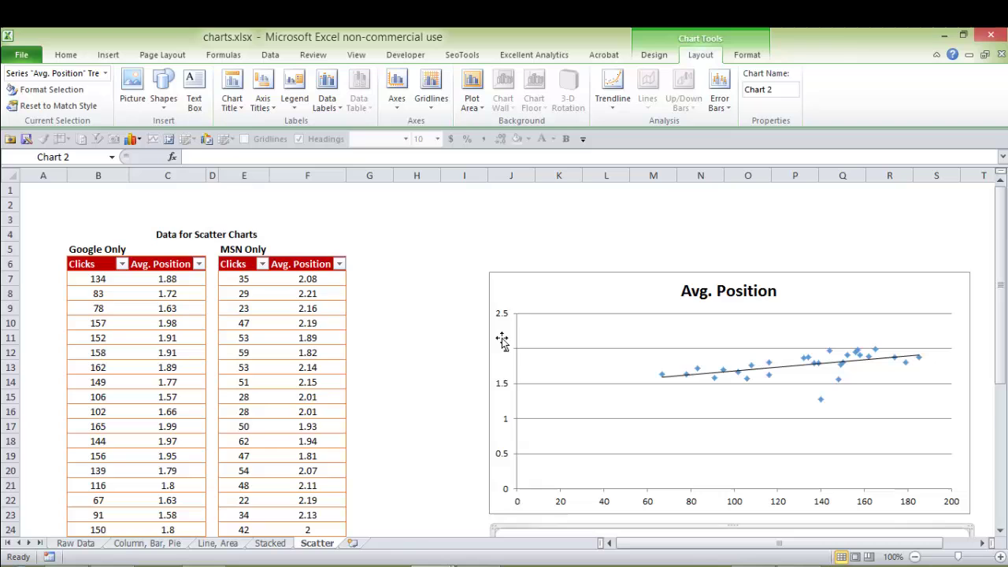
pyautogui.click(509, 282)
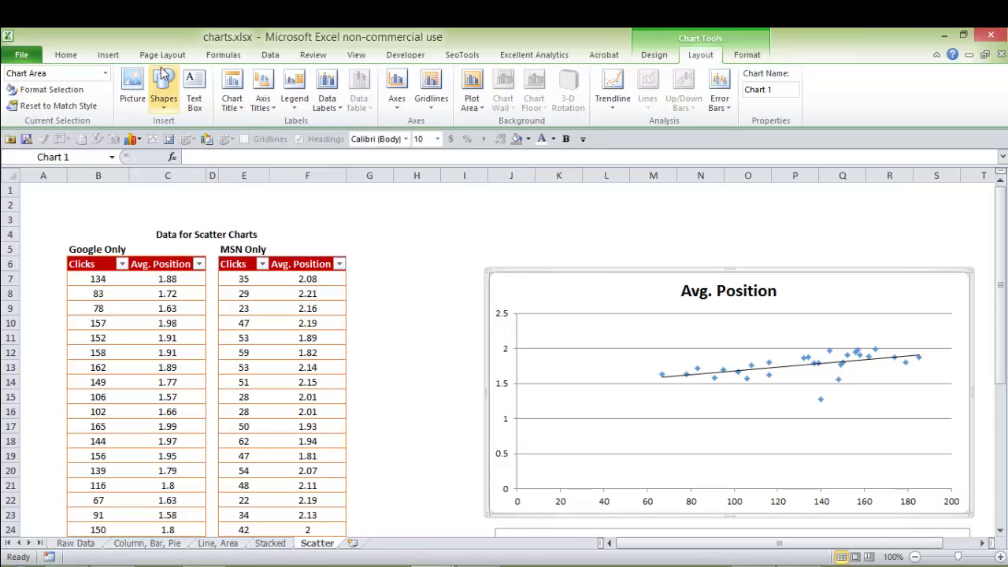
pyautogui.click(204, 79)
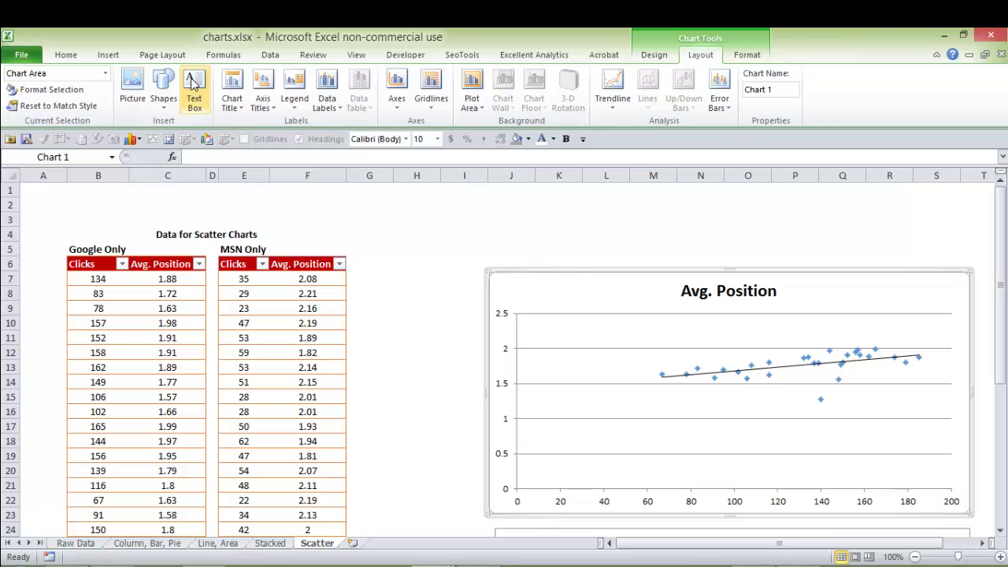
pyautogui.click(193, 88)
pyautogui.moveTo(505, 285); pyautogui.dragTo(658, 349)
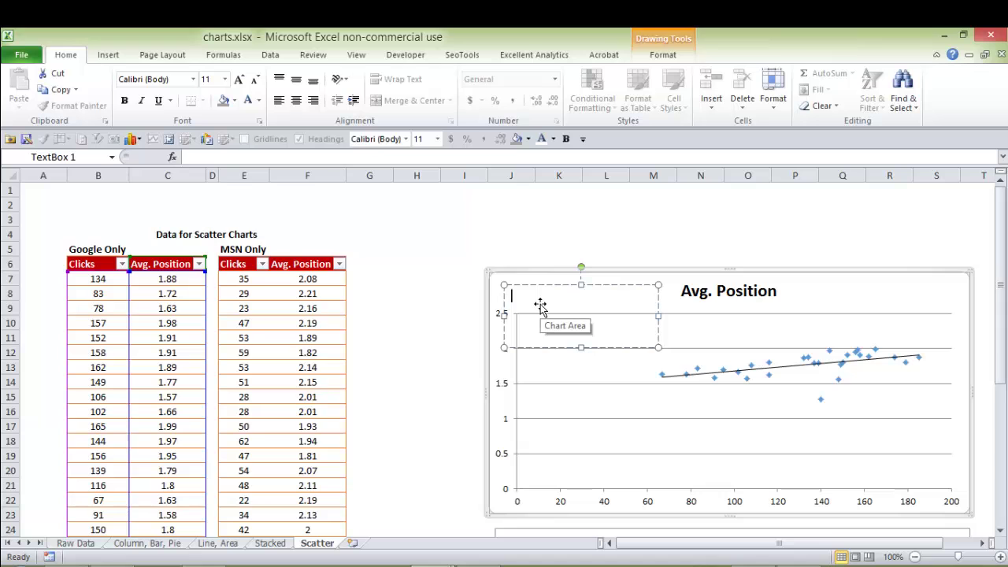
pyautogui.write('jfieawf;eij')
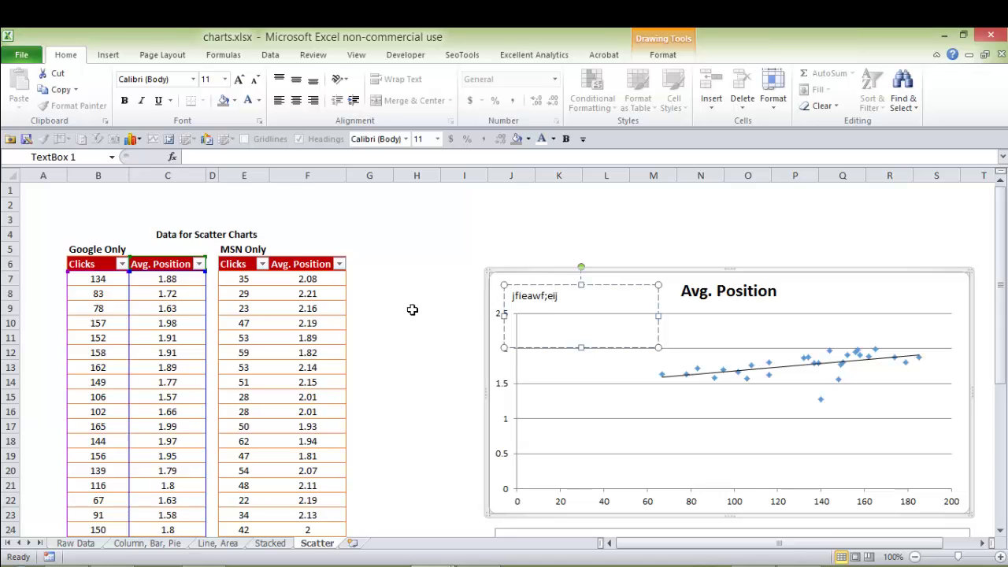
# Move the Google scatter chart up and closer to the data tables, along with its embedded text box.
pyautogui.click(411, 309)
pyautogui.moveTo(490, 294); pyautogui.dragTo(428, 236)
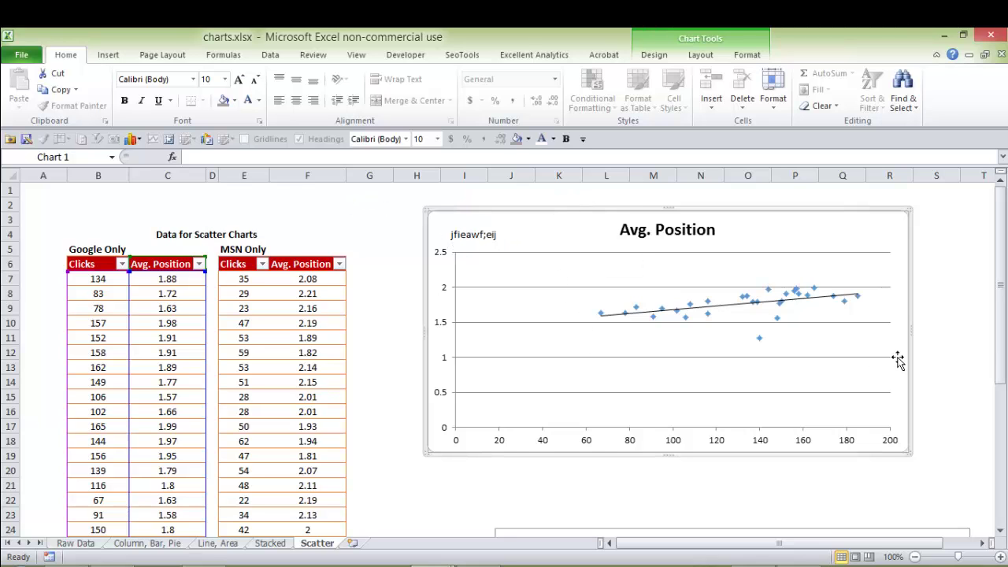
# Delete the "jfieawf;eij" text box from the Google scatter chart.
pyautogui.click(462, 235)
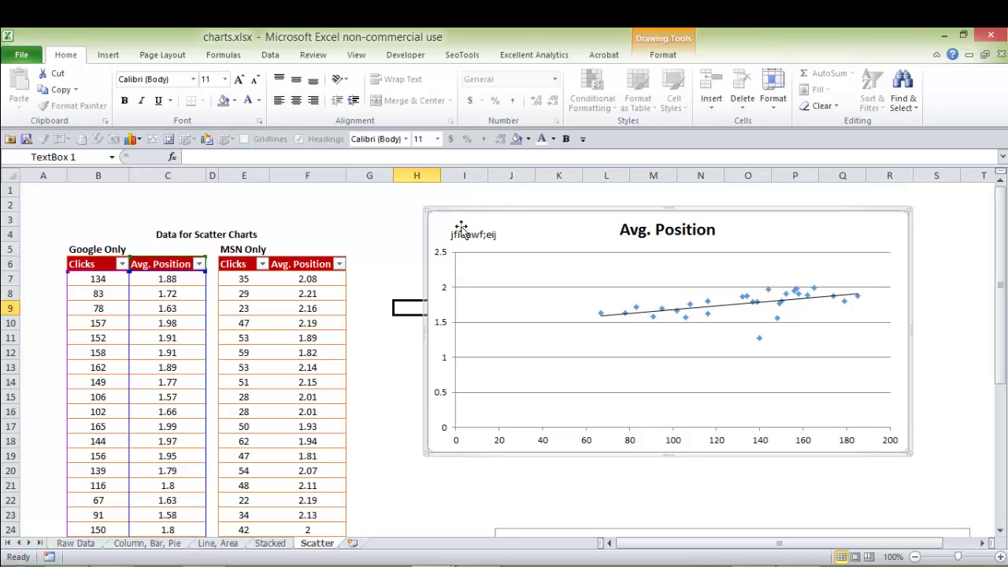
pyautogui.click(460, 229)
pyautogui.click(461, 230)
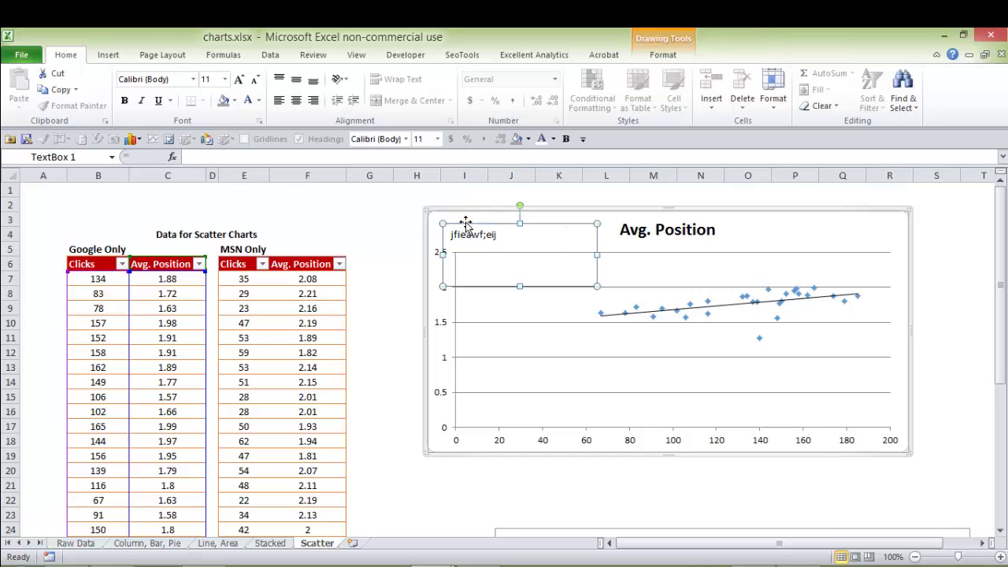
pyautogui.press('Delete')
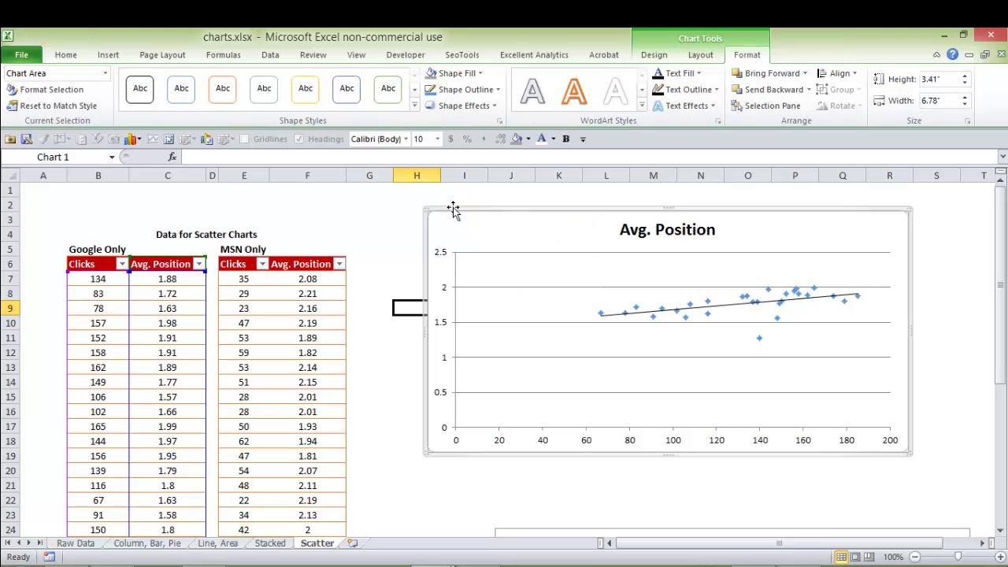